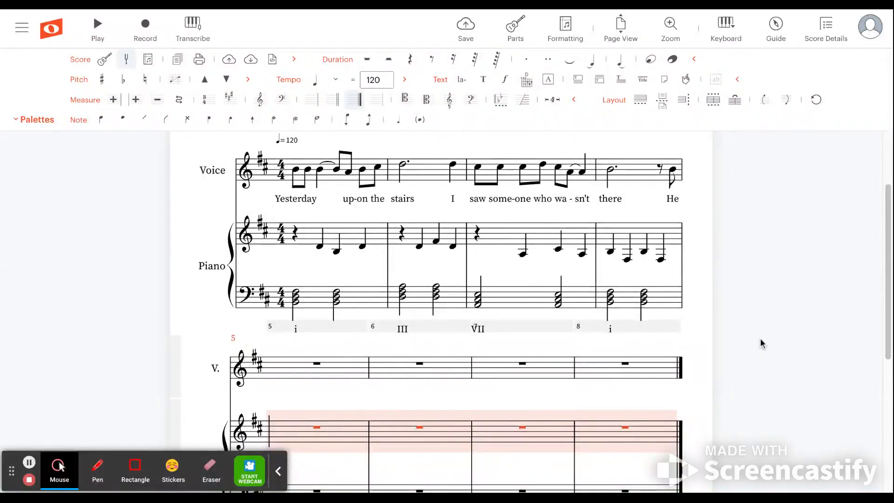
Examine the voice melody, lyrics, piano part and chord labels of measures 1–4 and the empty measures 5–8
scroll(384, 414, up, 2)
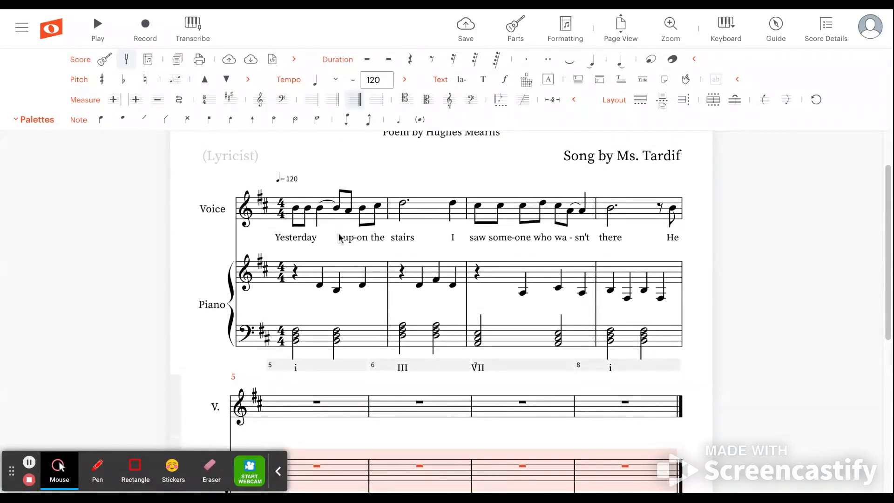
scroll(409, 344, down, 5)
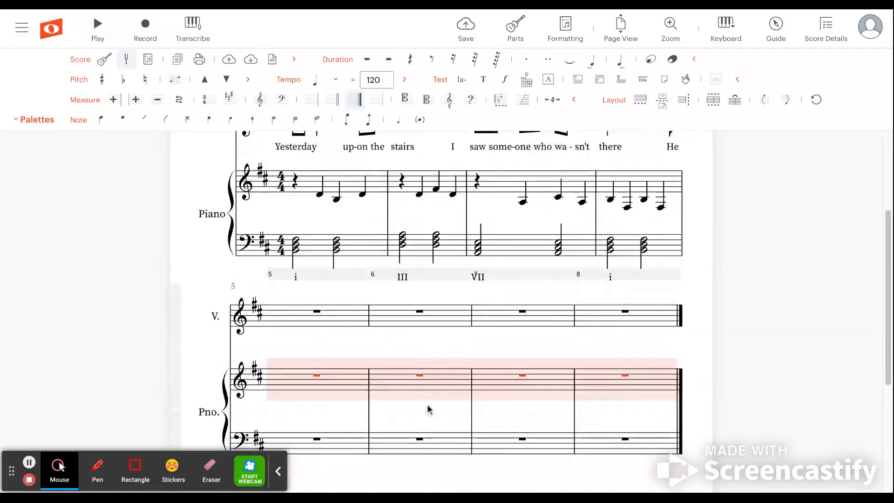
scroll(326, 200, up, 4)
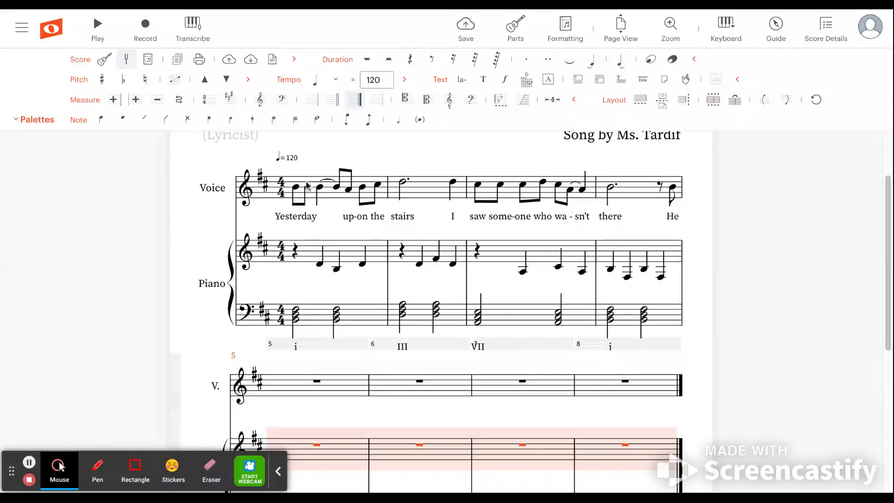
scroll(322, 264, up, 1)
scroll(321, 264, up, 3)
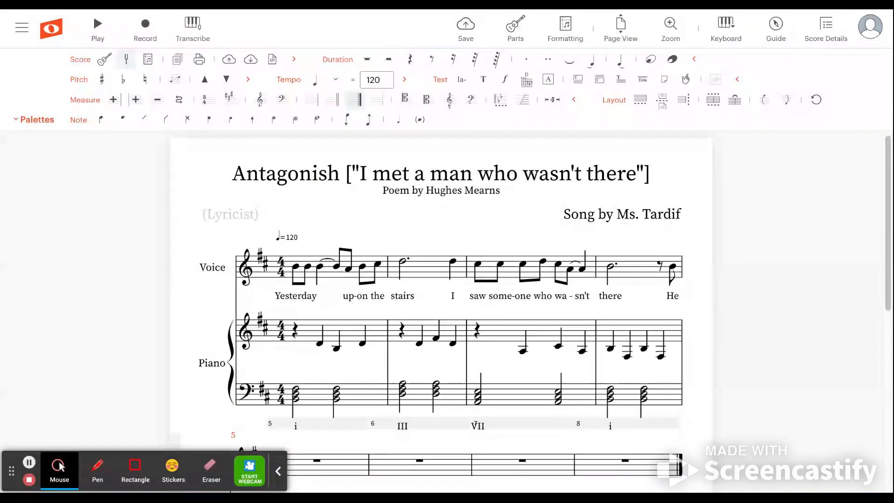
scroll(441, 289, down, 4)
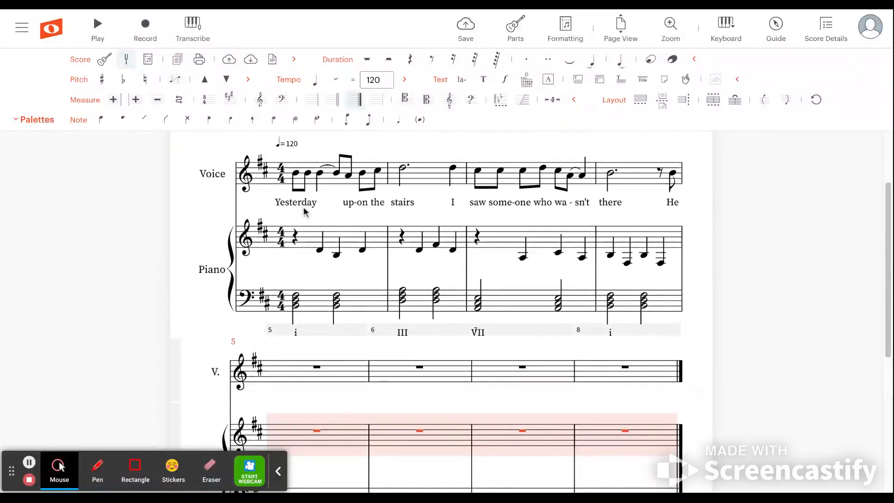
scroll(306, 207, up, 3)
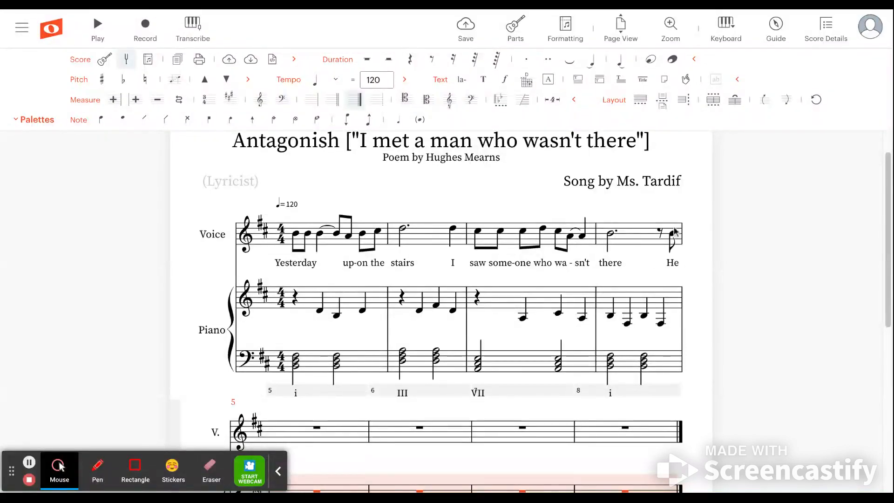
scroll(466, 325, down, 3)
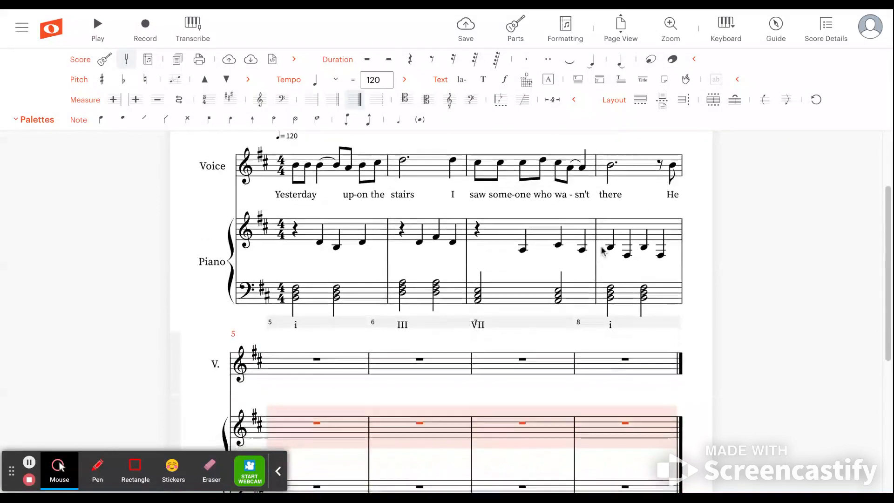
scroll(603, 250, down, 3)
scroll(602, 250, down, 2)
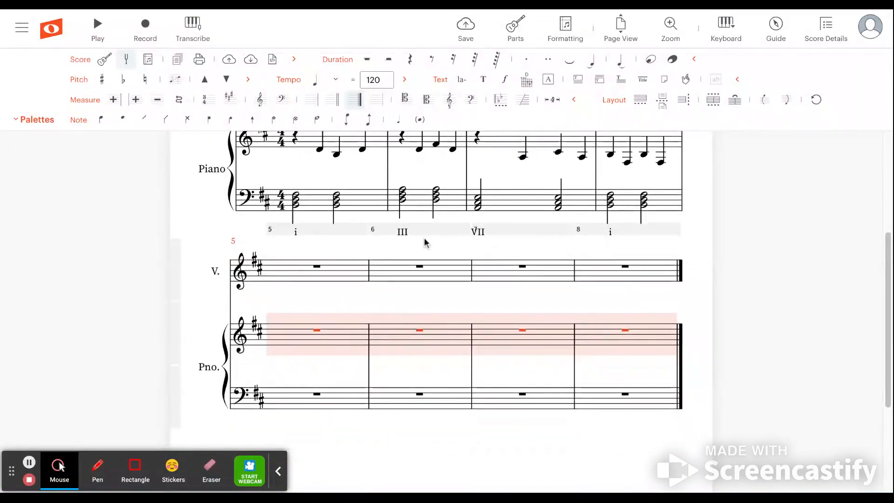
scroll(421, 245, up, 2)
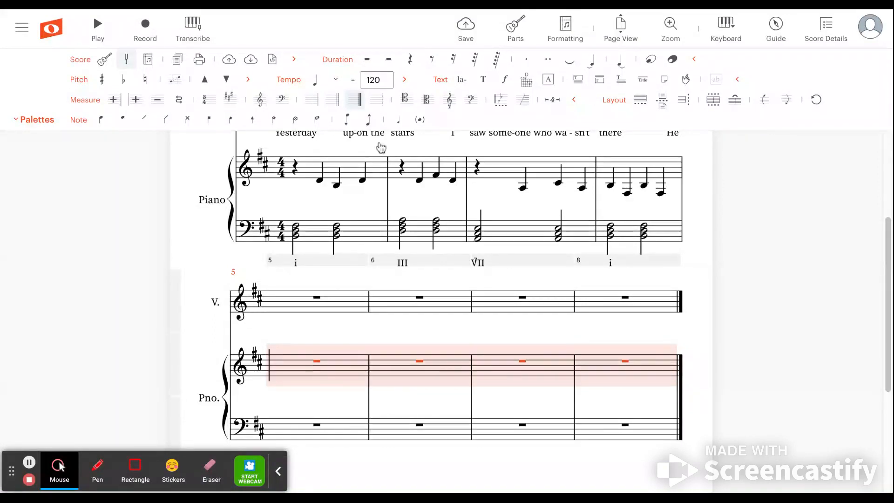
scroll(426, 289, up, 4)
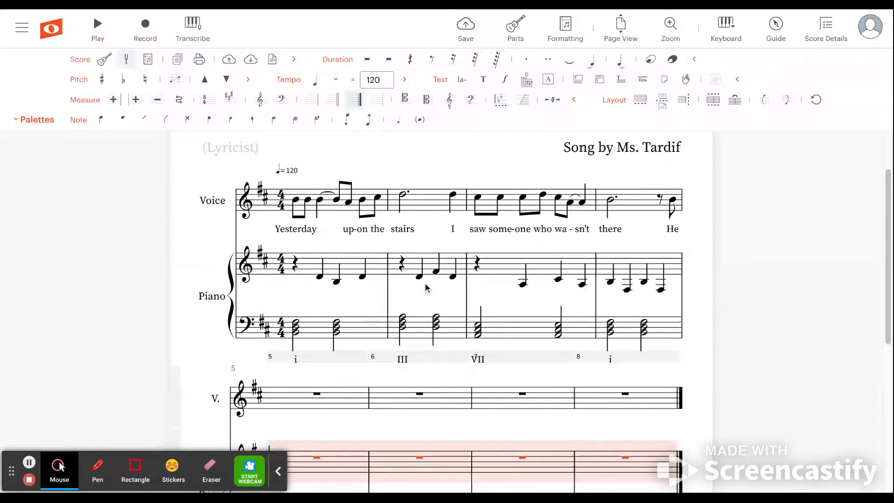
scroll(426, 288, down, 4)
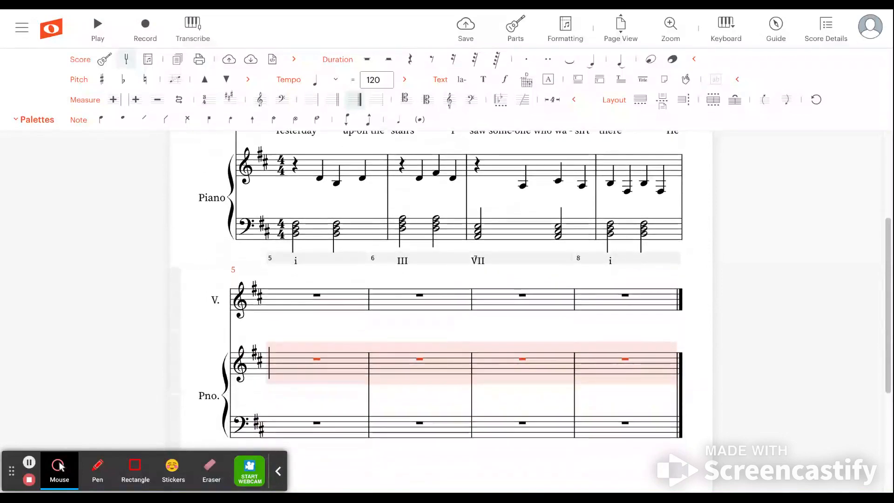
scroll(426, 289, up, 4)
scroll(281, 371, down, 2)
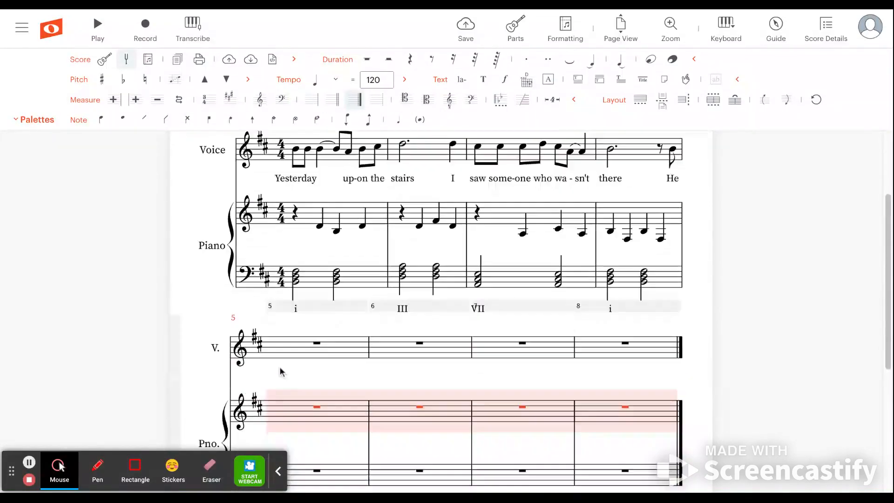
scroll(282, 371, down, 3)
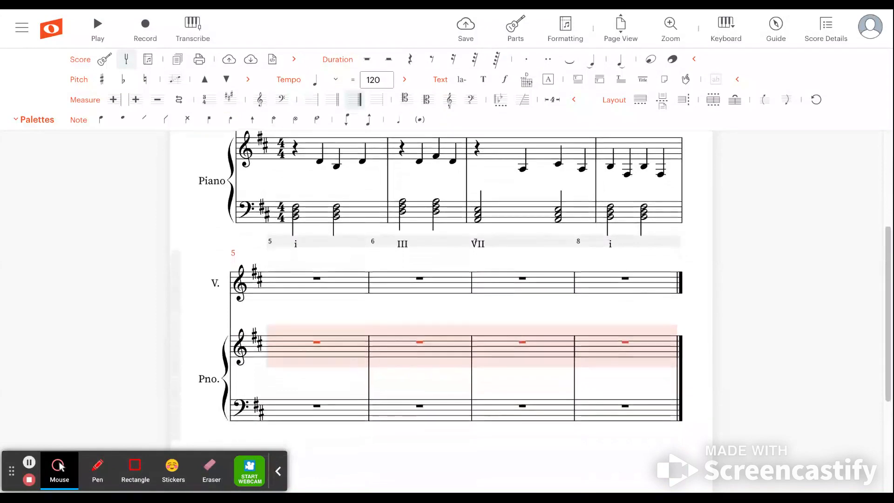
scroll(441, 289, down, 1)
scroll(441, 289, up, 1)
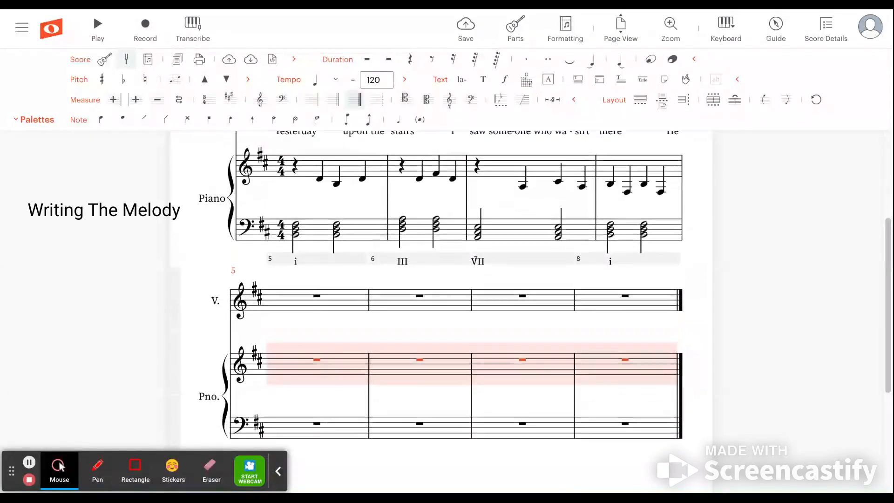
scroll(441, 289, up, 1)
scroll(441, 289, down, 3)
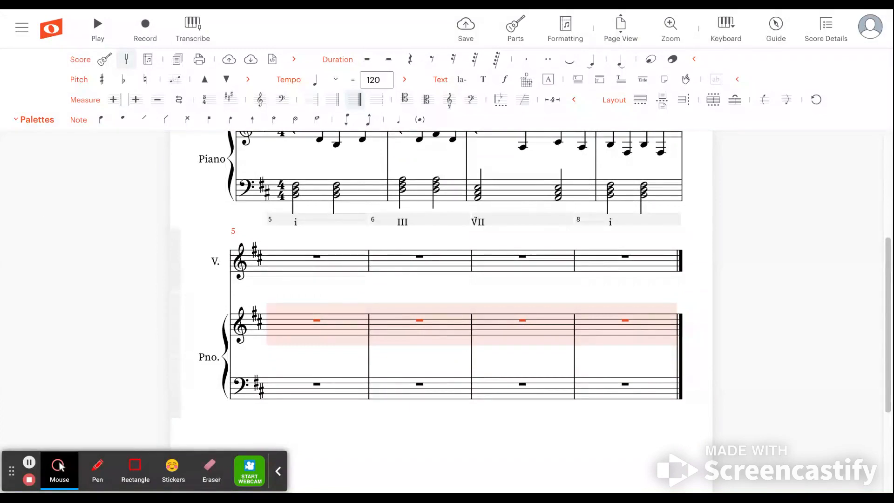
scroll(442, 289, up, 5)
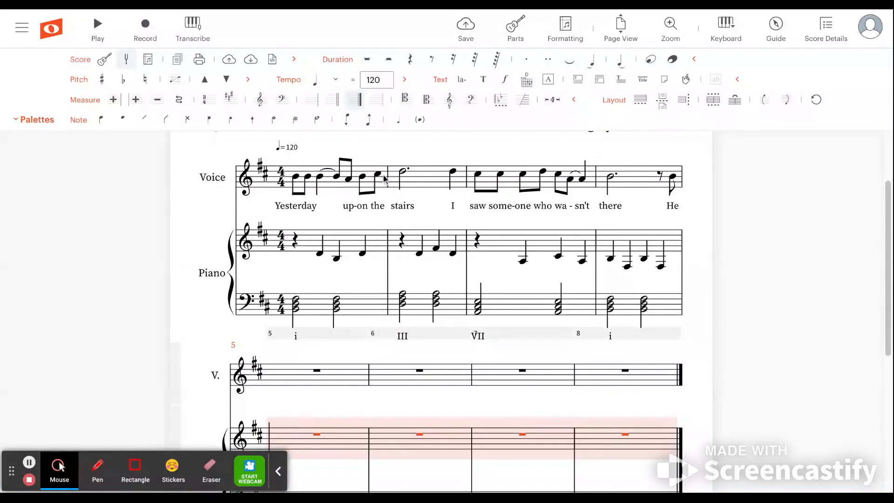
Enter two eighth-note Bs followed by a dotted quarter-note B at the start of measure 5 in the voice staff
click(318, 375)
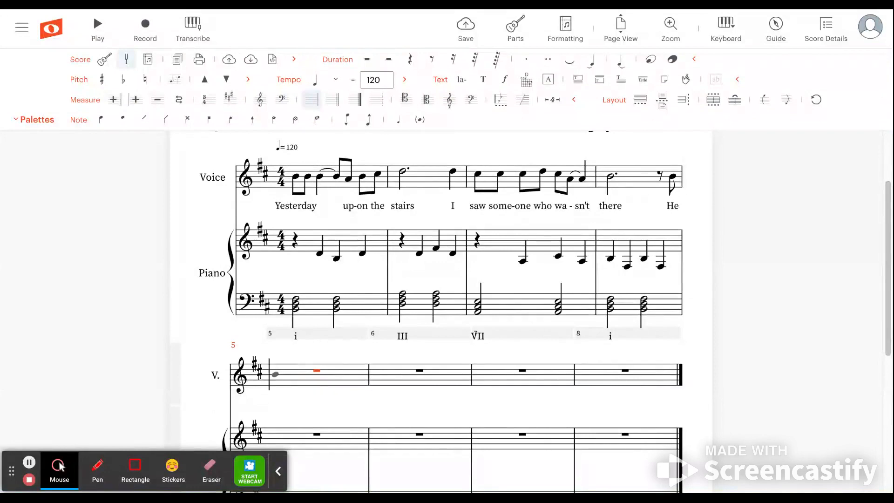
click(275, 374)
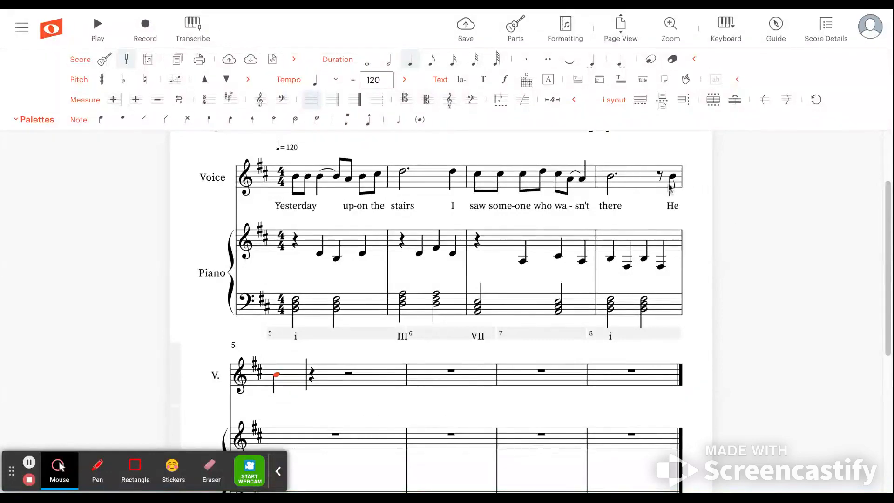
click(431, 60)
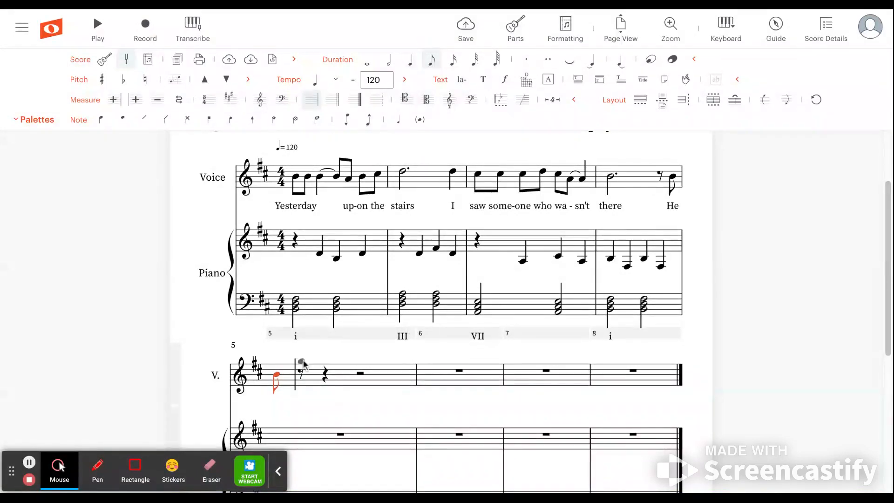
click(302, 375)
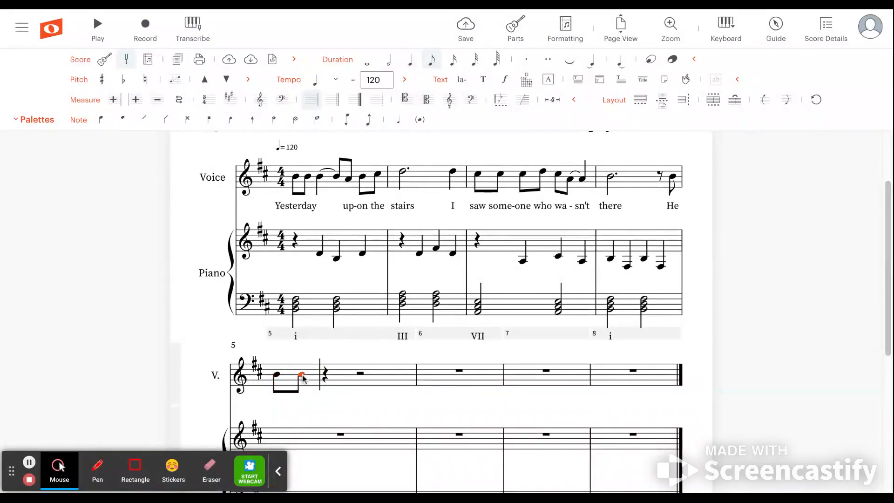
click(326, 376)
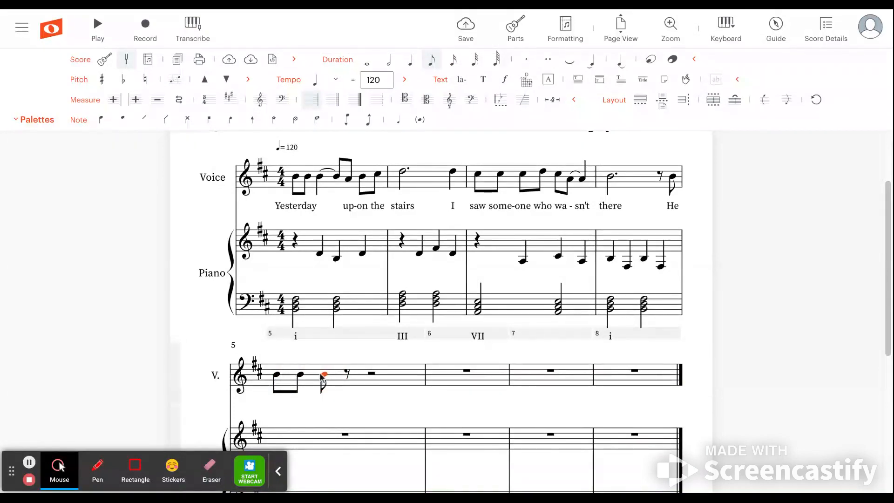
click(411, 62)
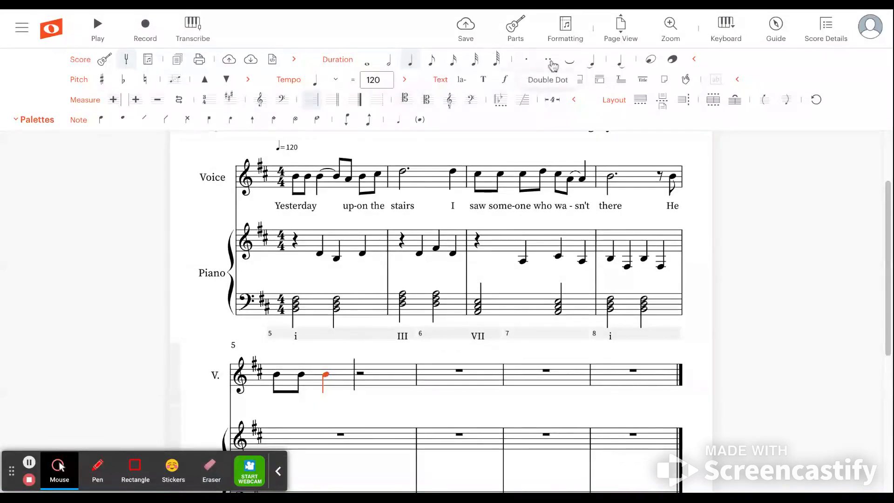
click(525, 60)
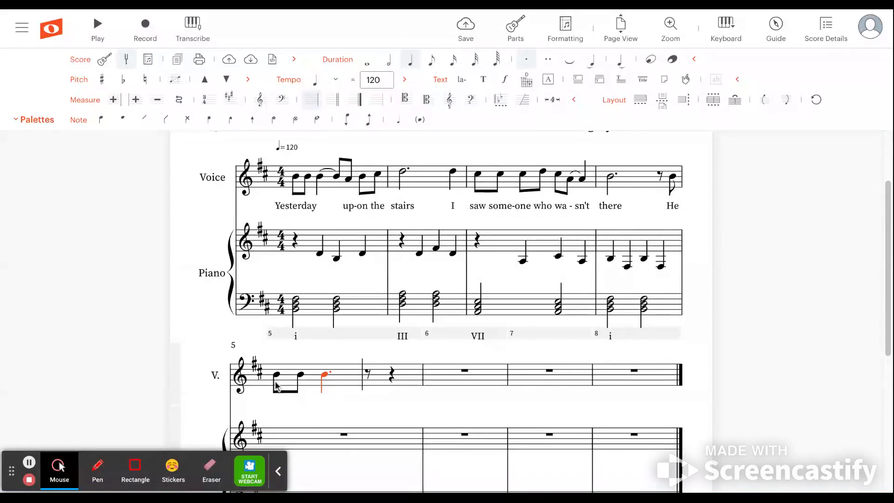
Complete measure 5 of the voice staff with eighth notes A, B and C-sharp
click(370, 377)
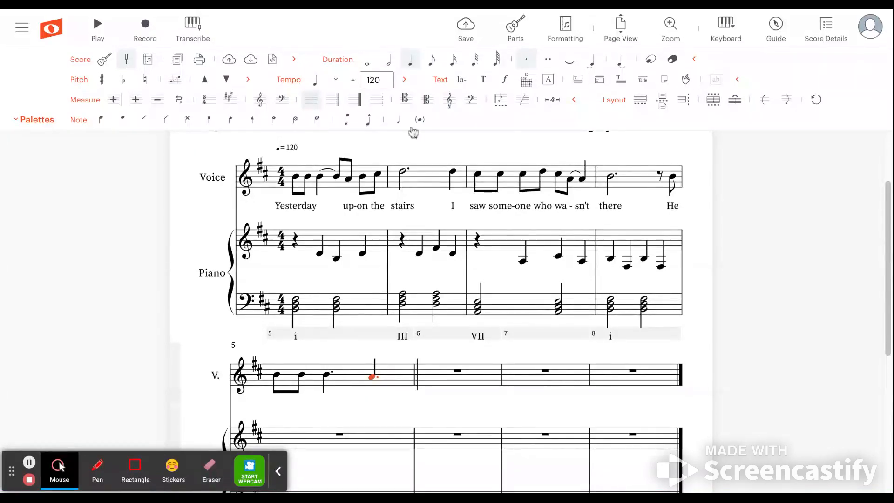
click(433, 61)
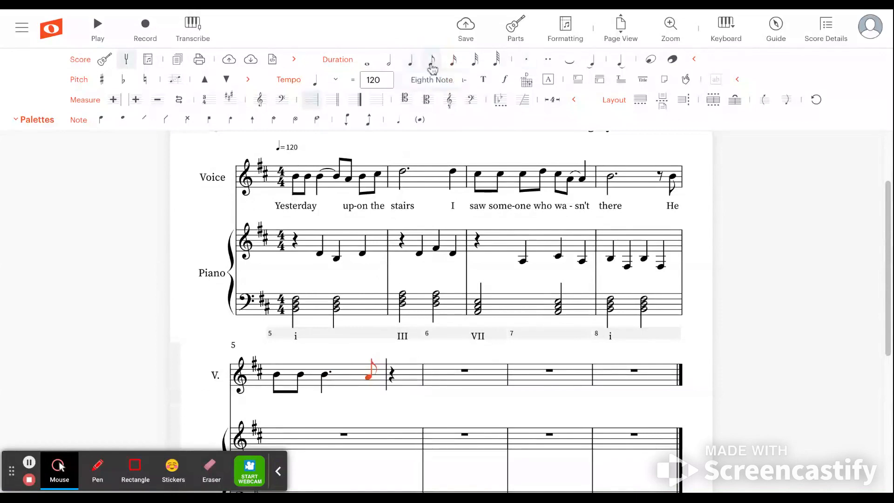
click(392, 374)
click(409, 374)
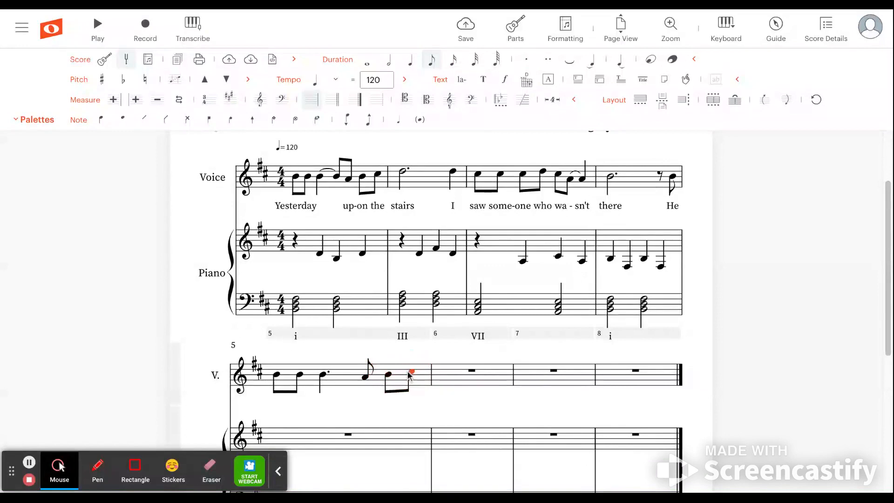
Fill measure 6 of the voice staff with a dotted half-note D and a quarter-note D
click(440, 371)
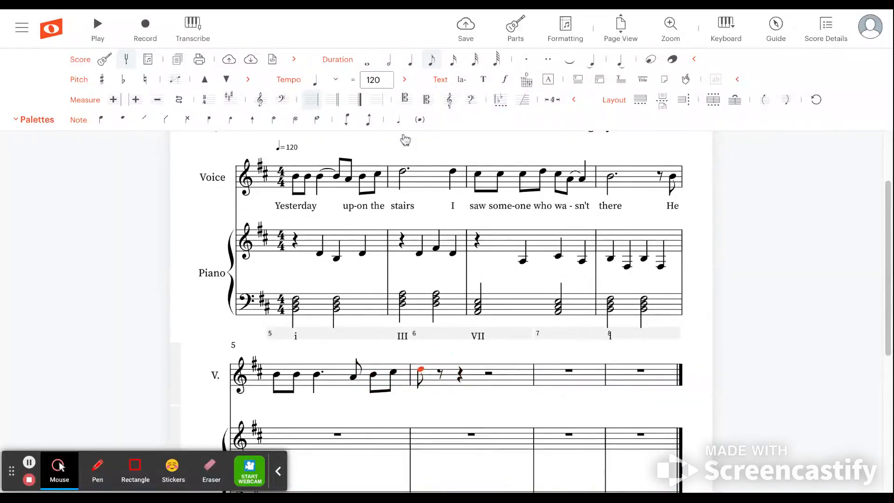
click(389, 66)
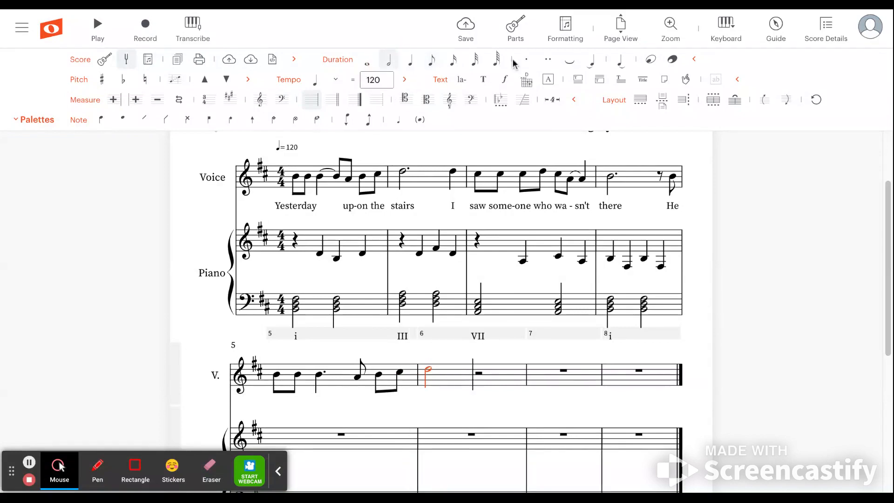
click(526, 61)
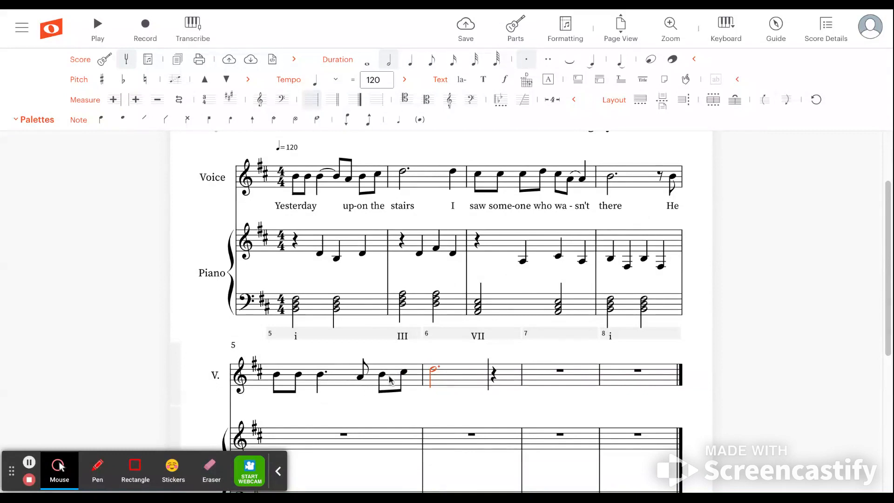
click(495, 372)
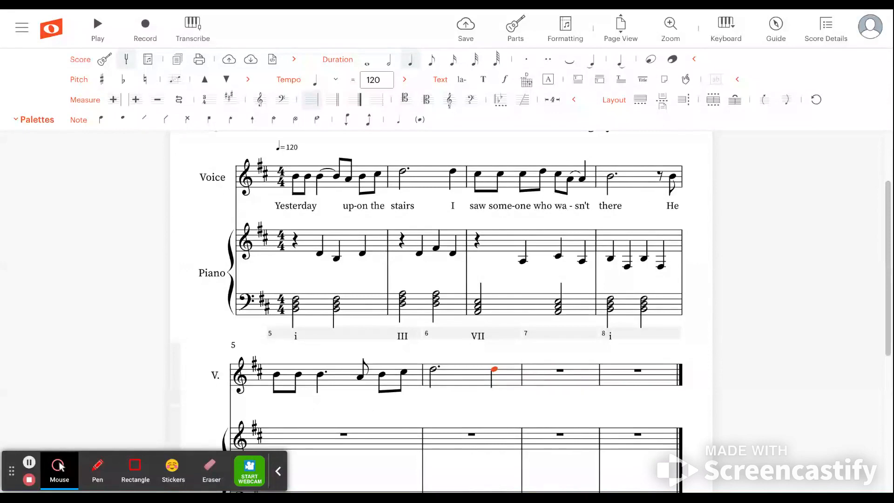
Add the lyric "wa-sn't" under the first two voice notes of measure 5, split into one syllable per note
click(276, 378)
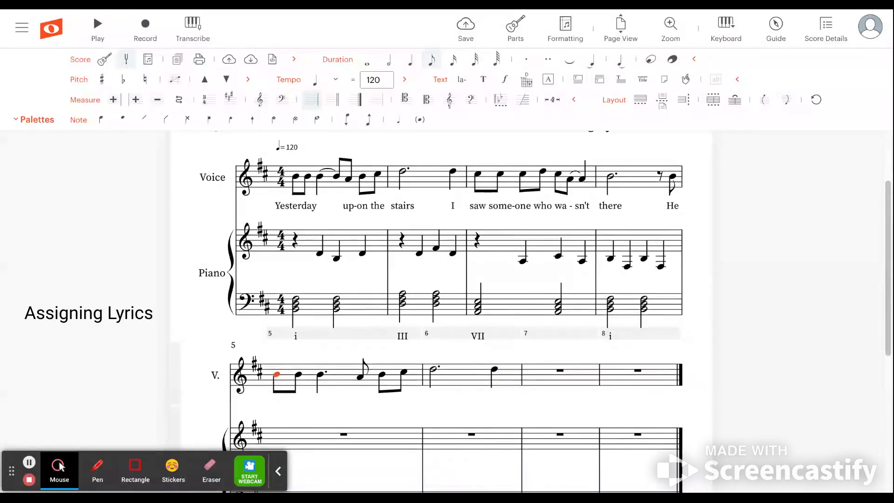
scroll(437, 312, down, 2)
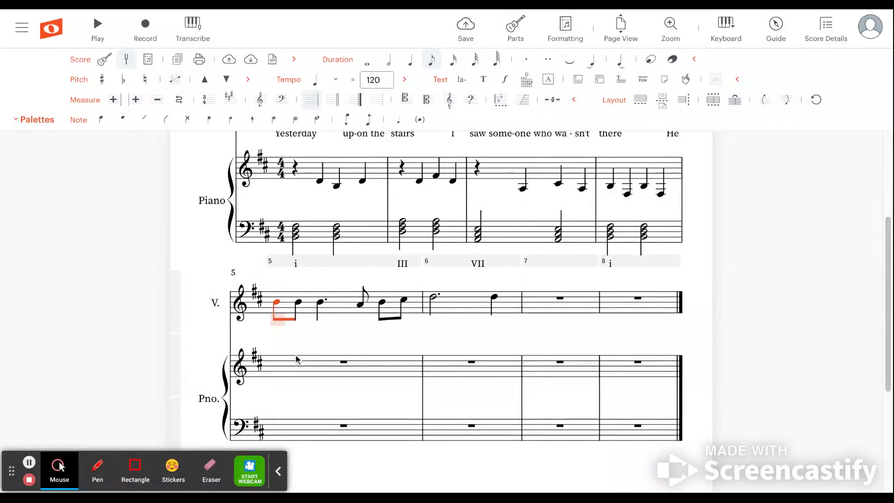
text(wa )
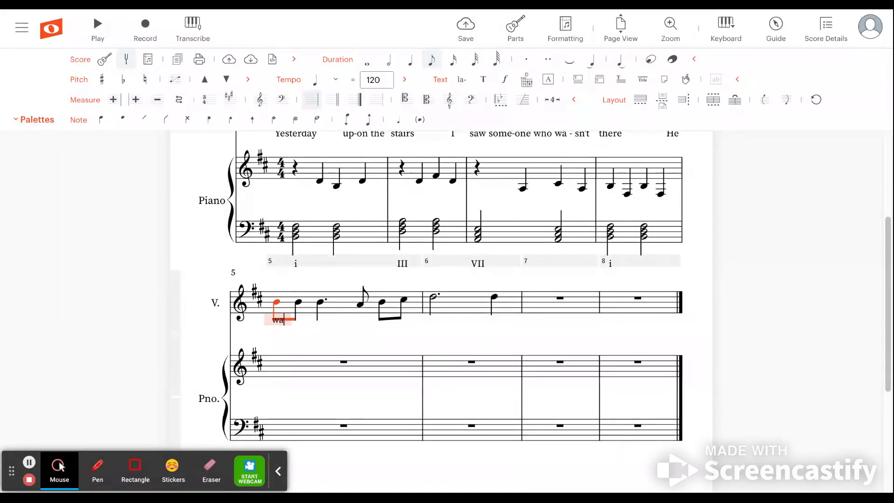
text(-)
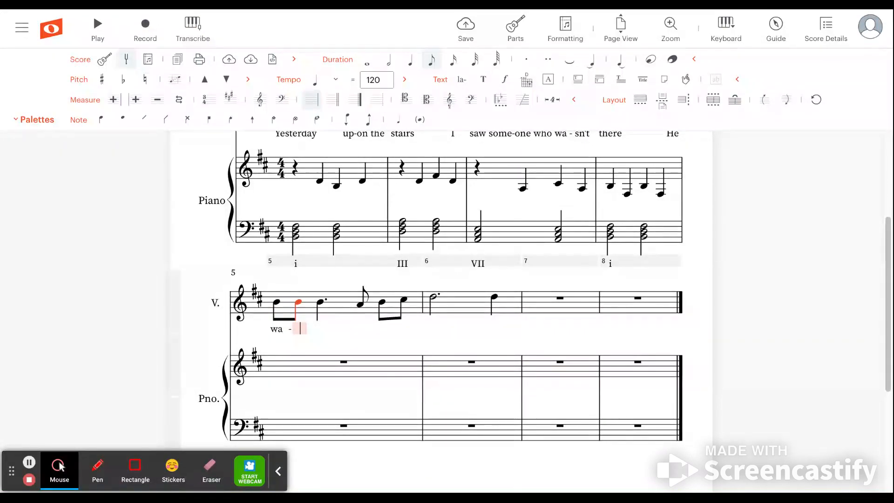
text(sn't)
key(space)
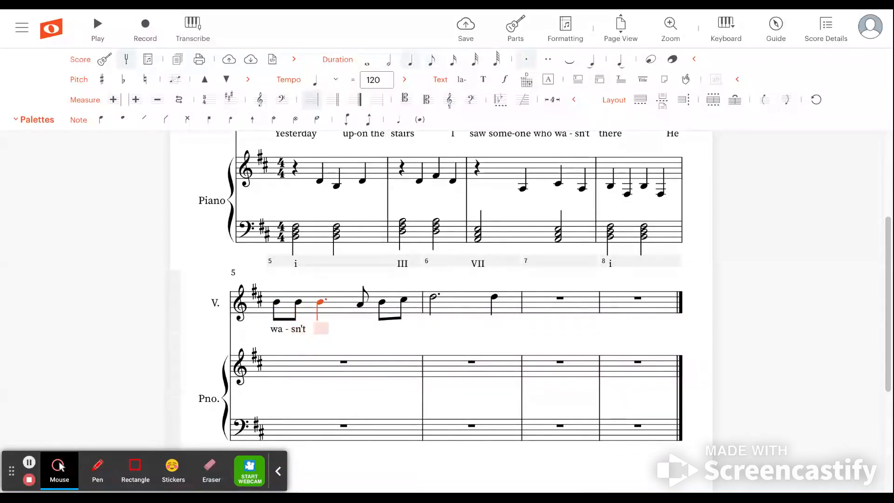
Add the lyrics "there" and "a-gain" under the next three voice notes of measure 5, one syllable per note
text(there)
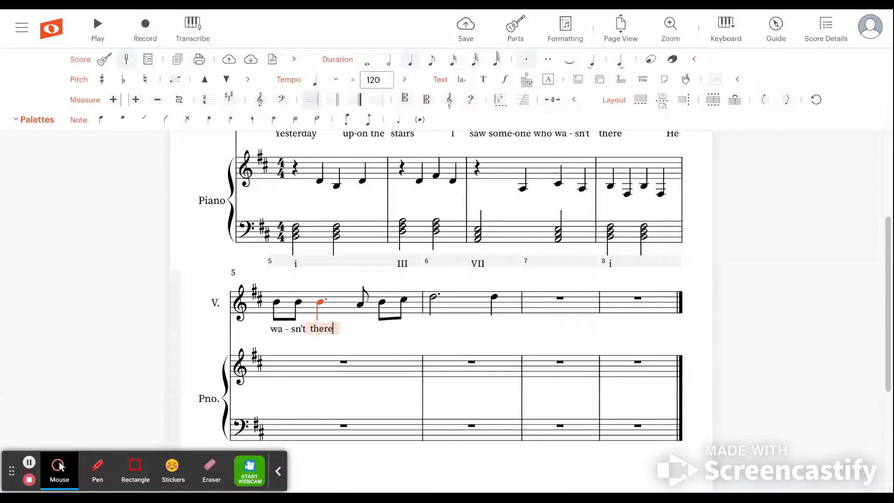
key(space)
text(a)
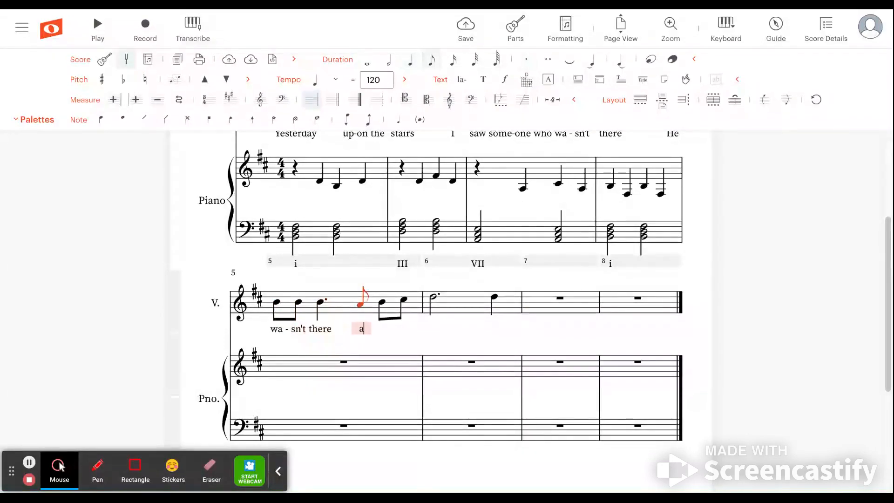
key(minus)
text(gain)
key(space)
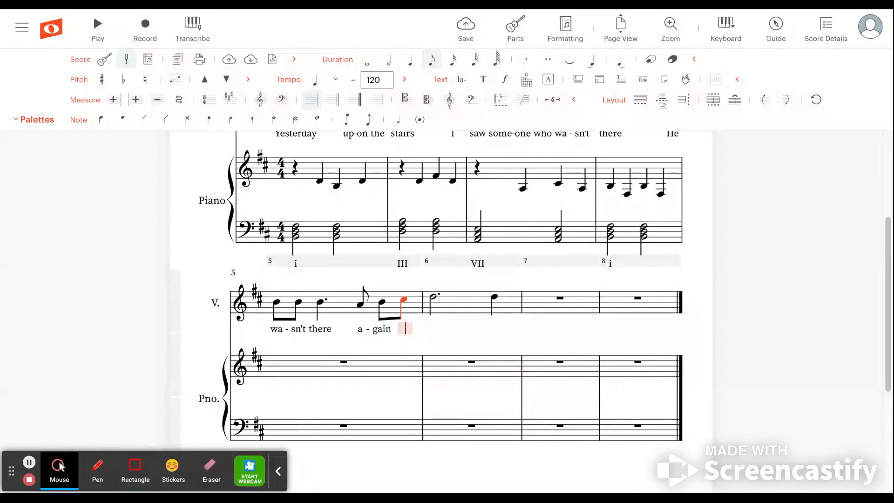
Add the lyric "to-day" across the last note of measure 5 and the dotted half note, and "I" under measure 6's quarter note
text(to)
key(minus)
text(day)
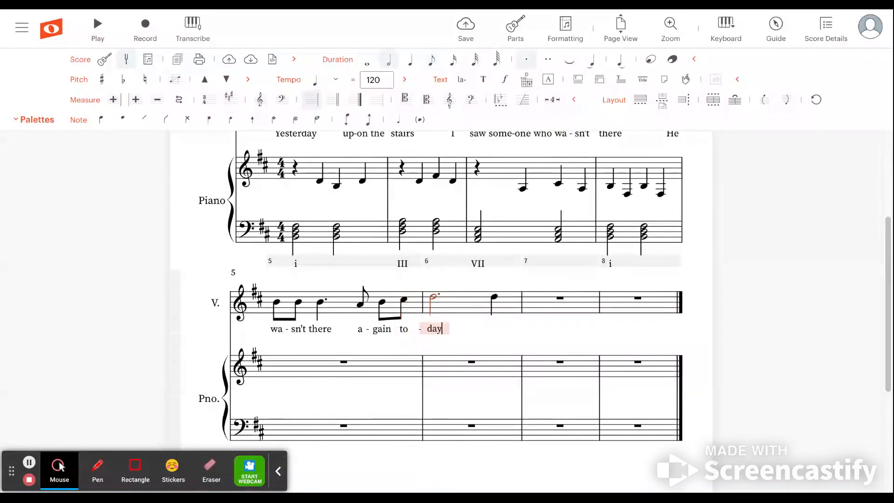
key(space)
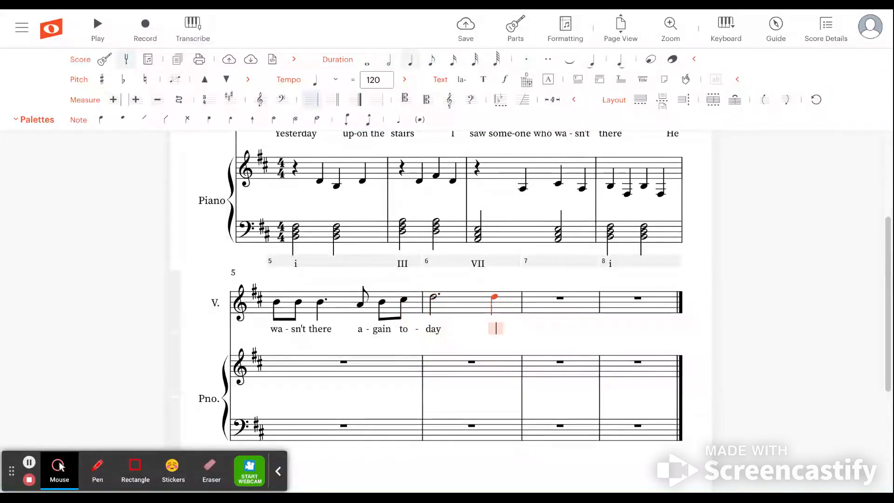
text(I)
Enter three eighth-note C-sharps at the start of measure 7 in the voice staff
click(540, 308)
scroll(540, 308, up, 3)
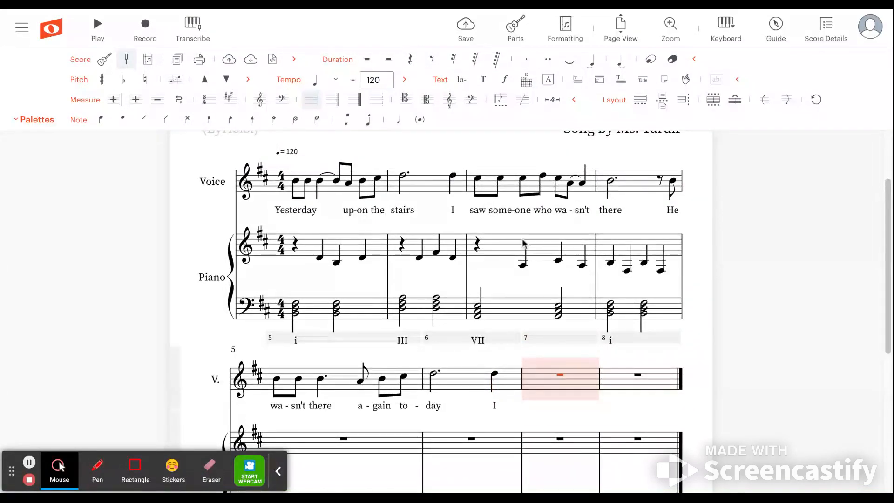
click(533, 382)
click(533, 381)
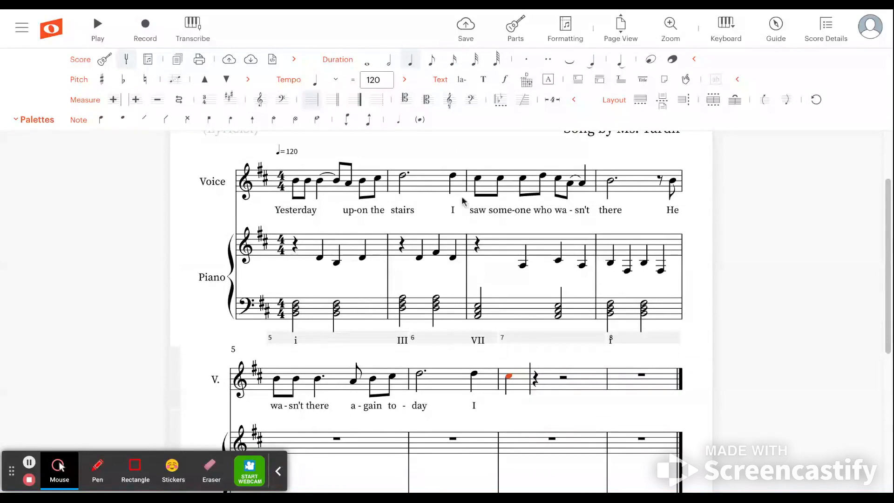
click(432, 65)
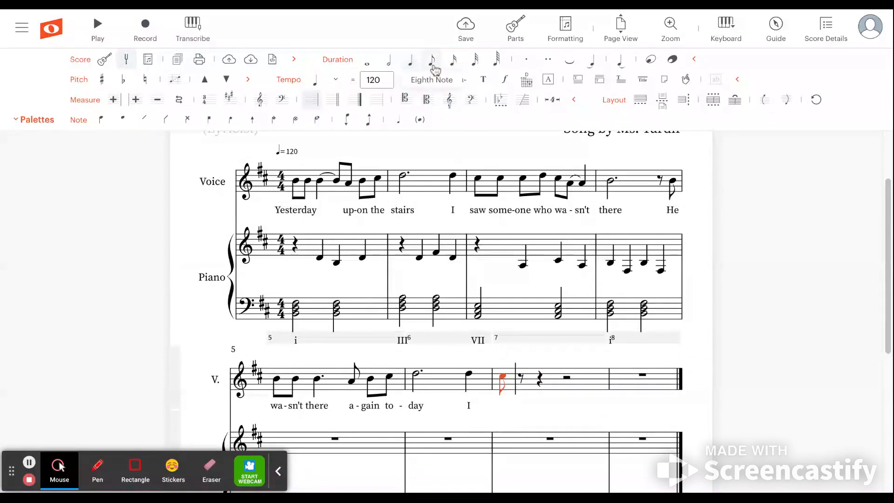
key(c)
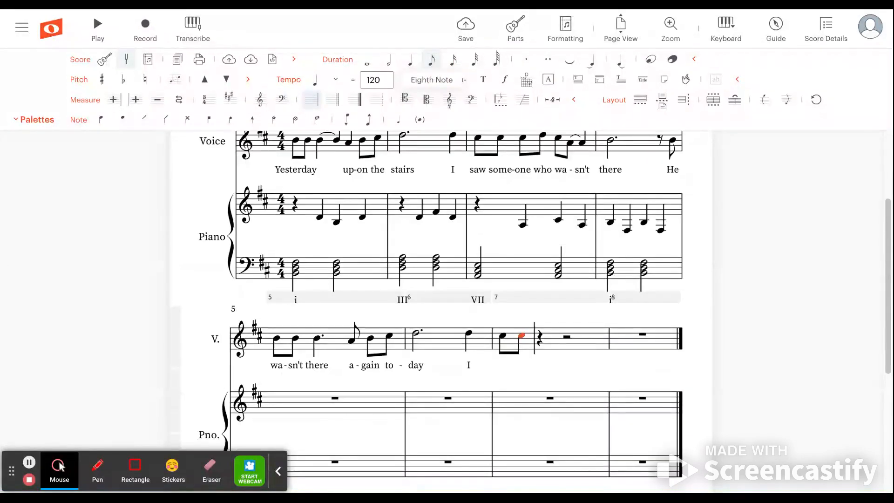
key(c)
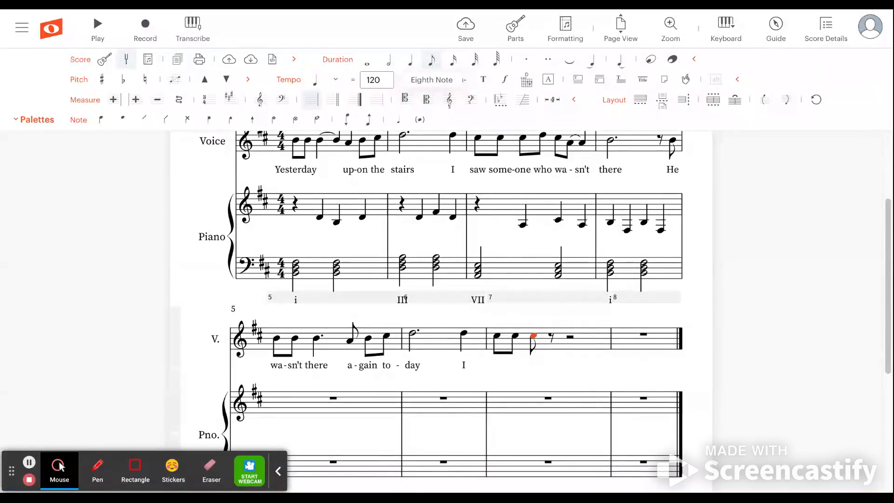
Complete measure 7 of the voice staff with eighth notes D, C-sharp and A and a quarter-note A
key(d)
key(c)
key(b)
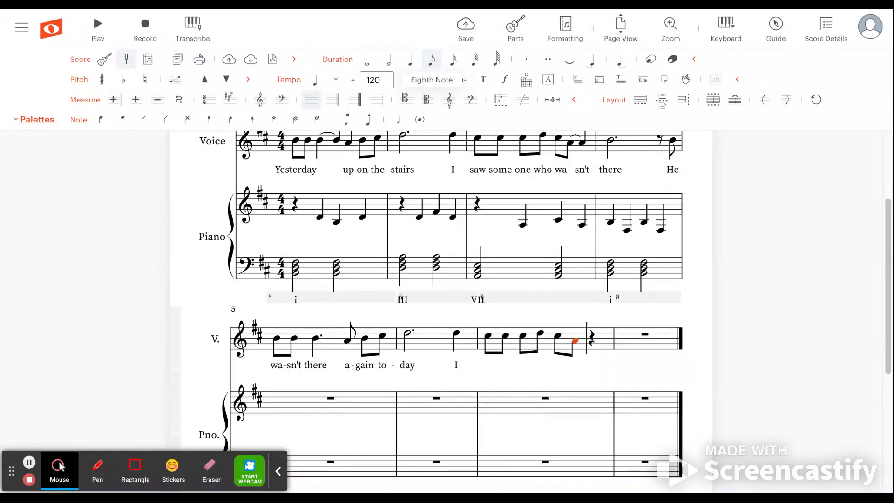
scroll(560, 219, up, 2)
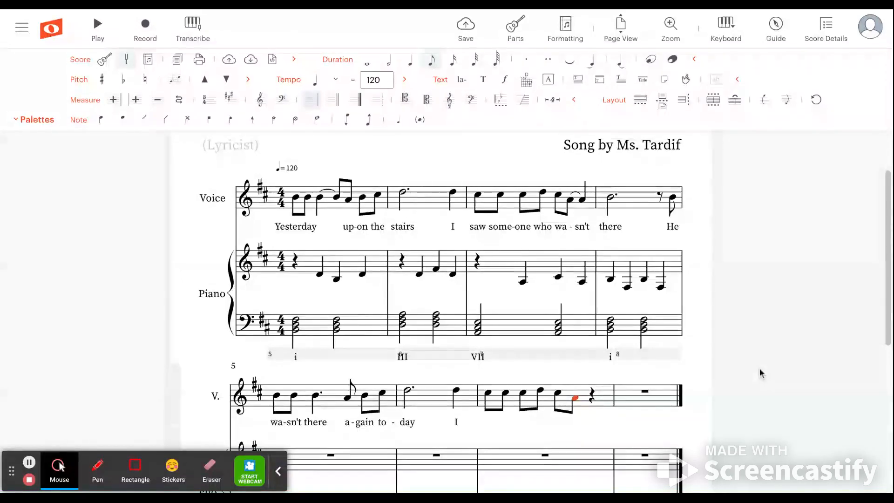
key(a)
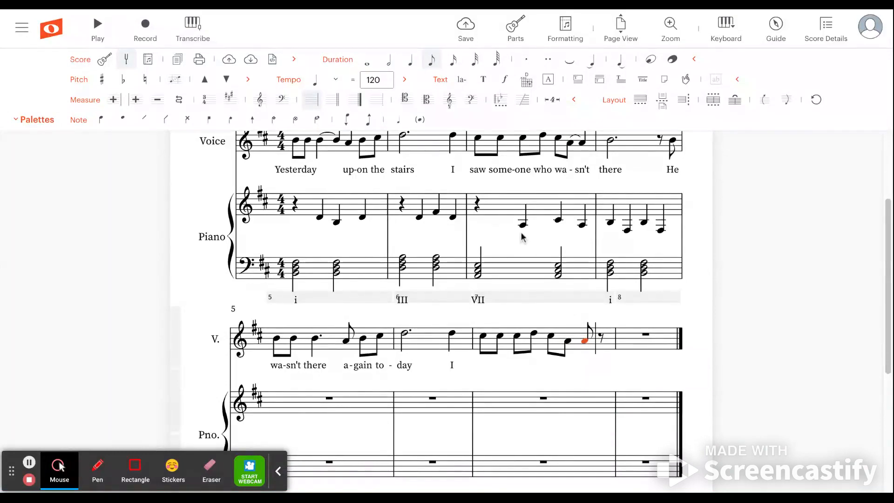
scroll(582, 233, up, 1)
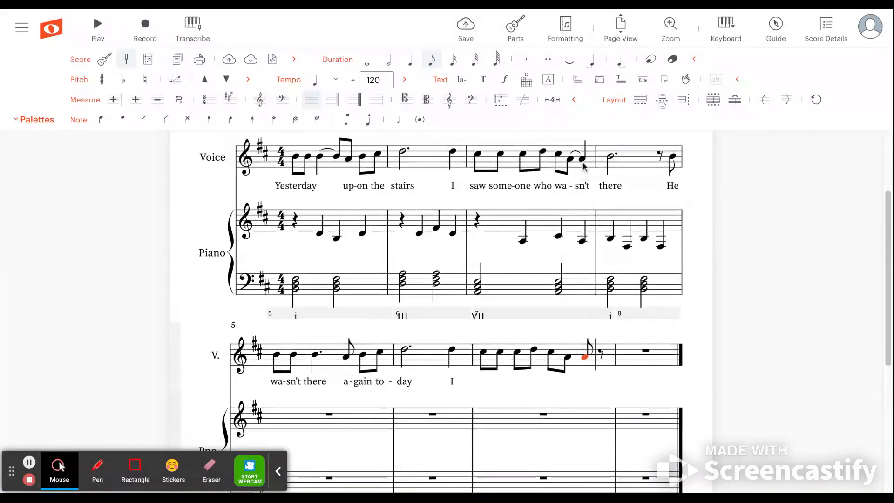
click(411, 60)
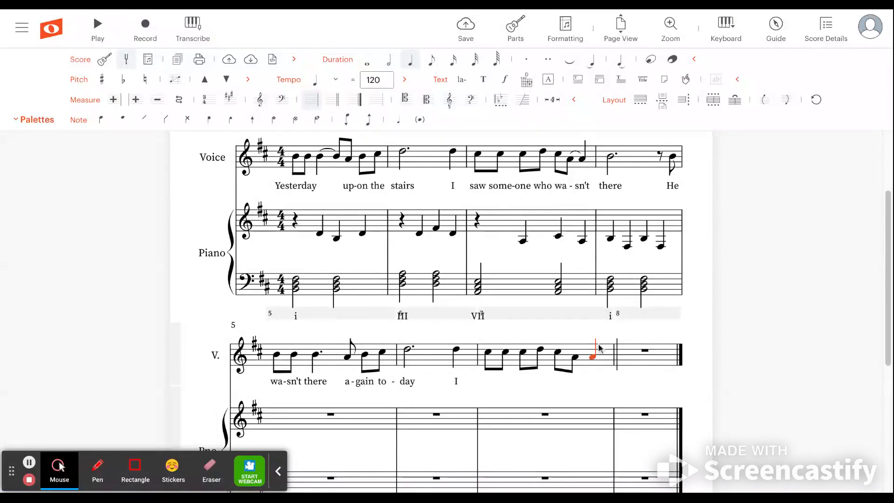
Slur the last two A notes of measure 7 together and flatten the slur closer to the noteheads
click(576, 359)
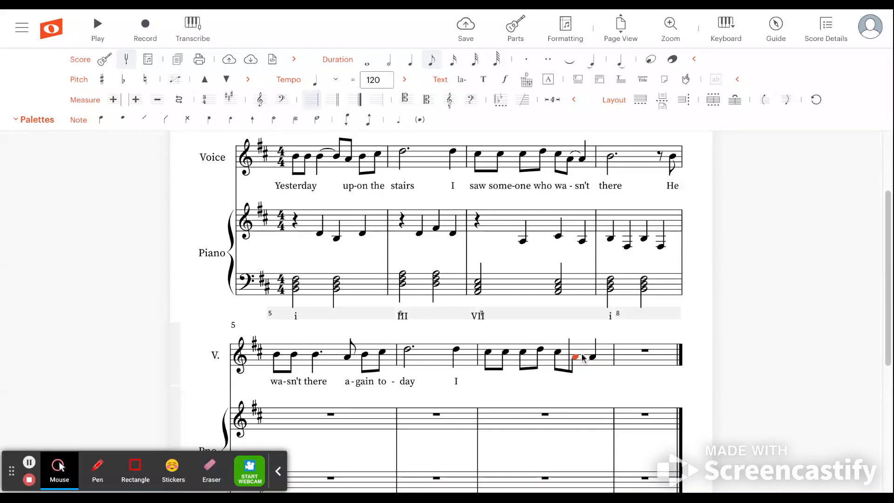
key(s)
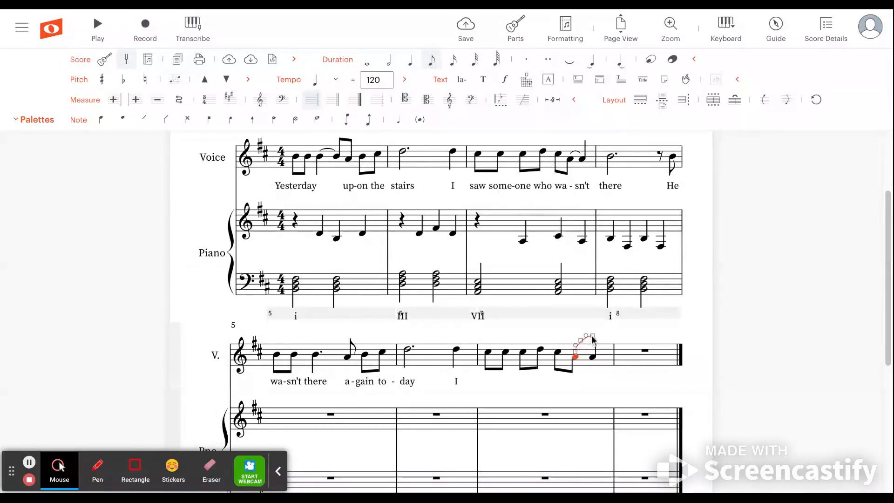
drag(594, 340, 591, 351)
click(719, 409)
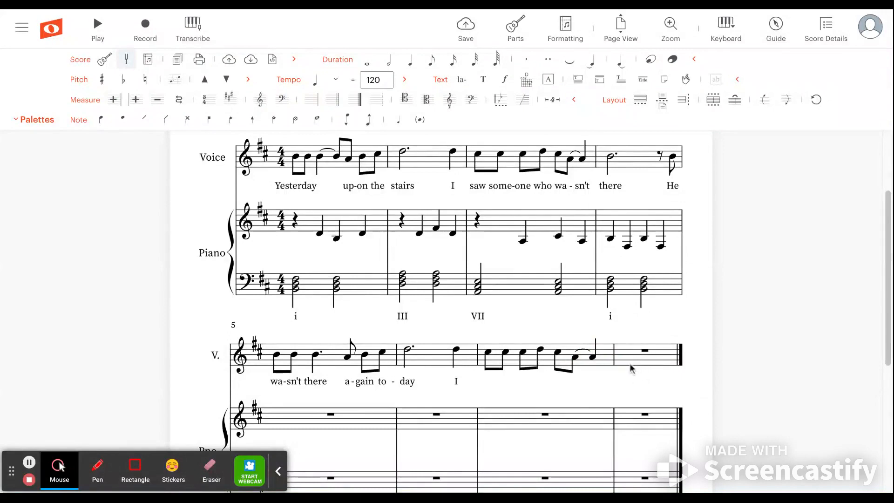
Fill measure 8 of the voice staff with a whole-note B
click(645, 351)
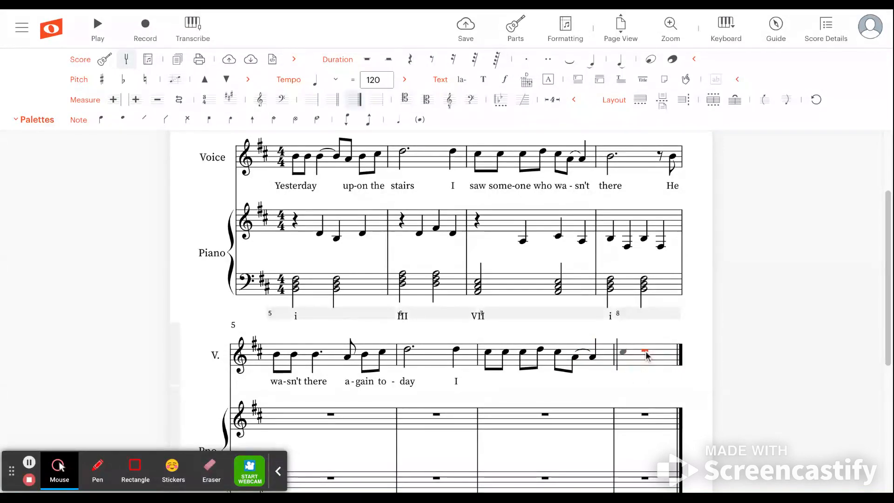
click(620, 358)
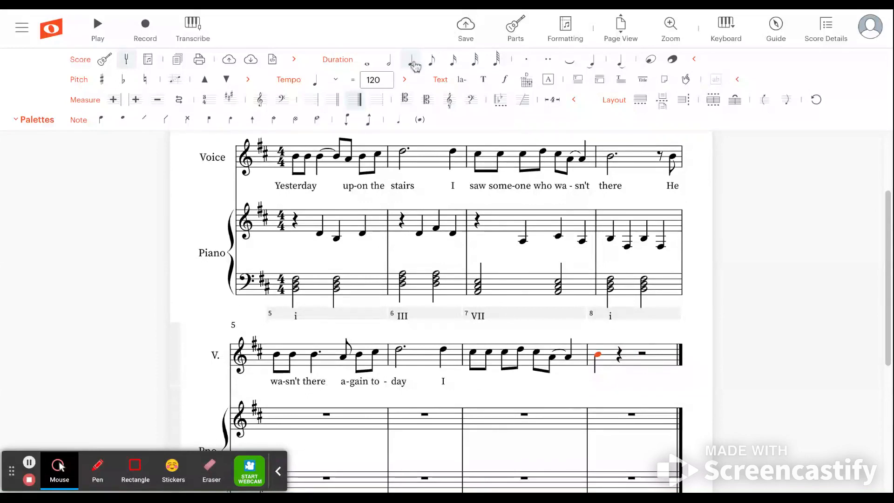
click(368, 66)
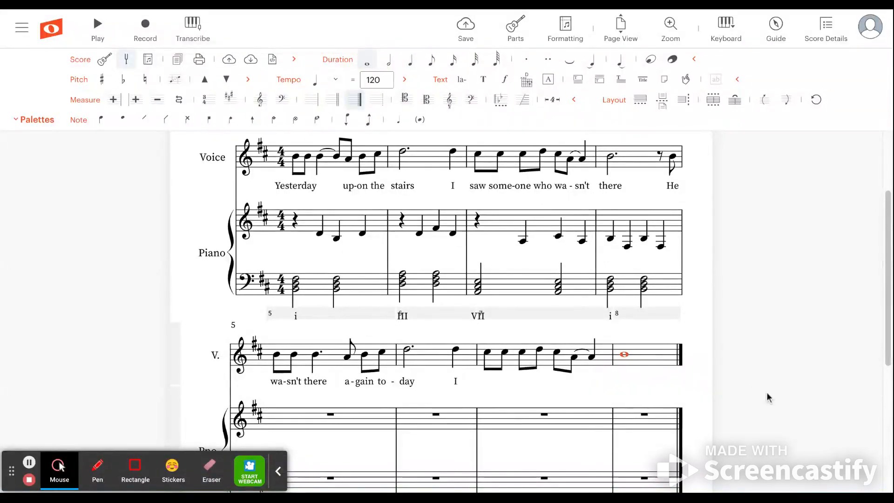
scroll(344, 298, up, 2)
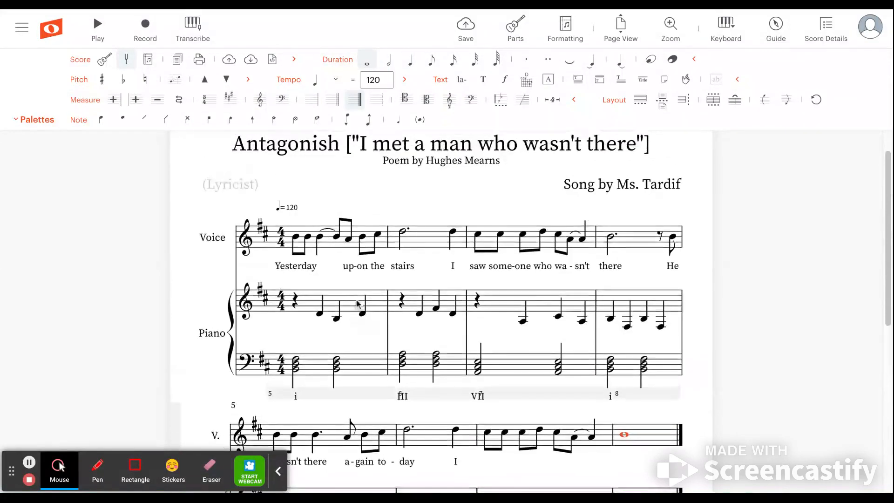
scroll(380, 318, down, 2)
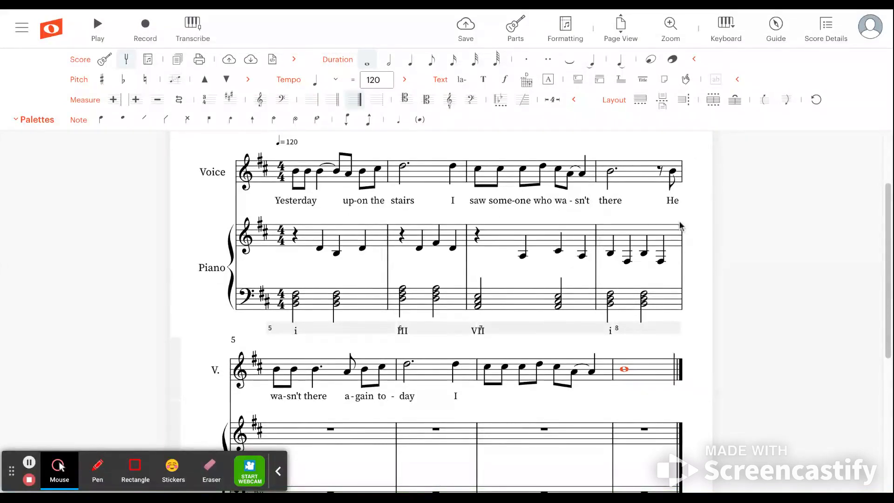
key(Right)
Add the lyrics "wish I wish he'd" under the first four voice notes of measure 7, one word per note
click(487, 368)
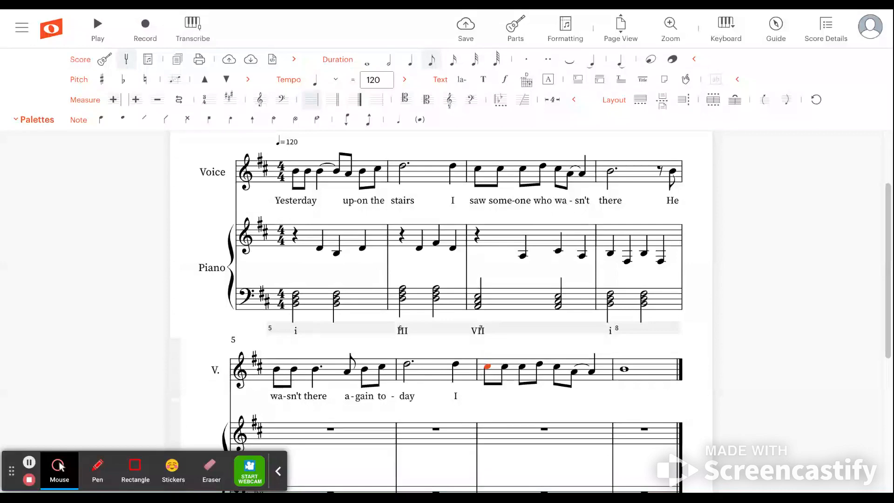
key(ctrl+l)
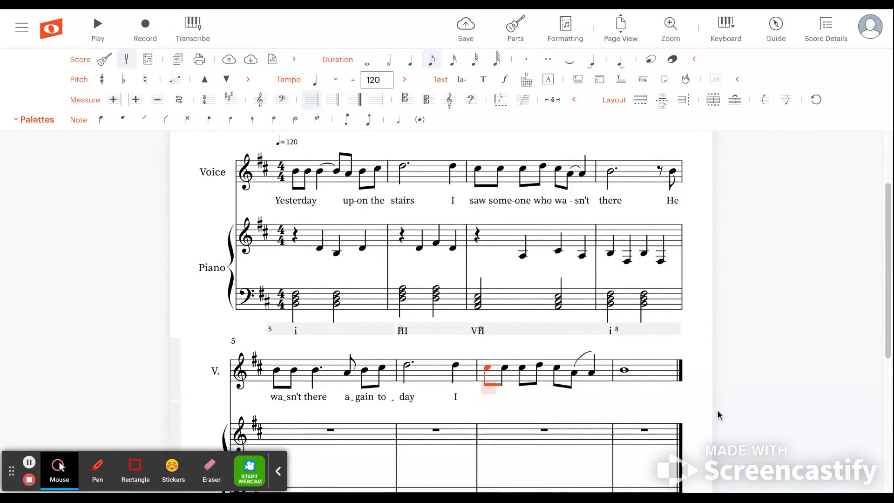
text(wish)
key(space)
text(I)
key(space)
text(w)
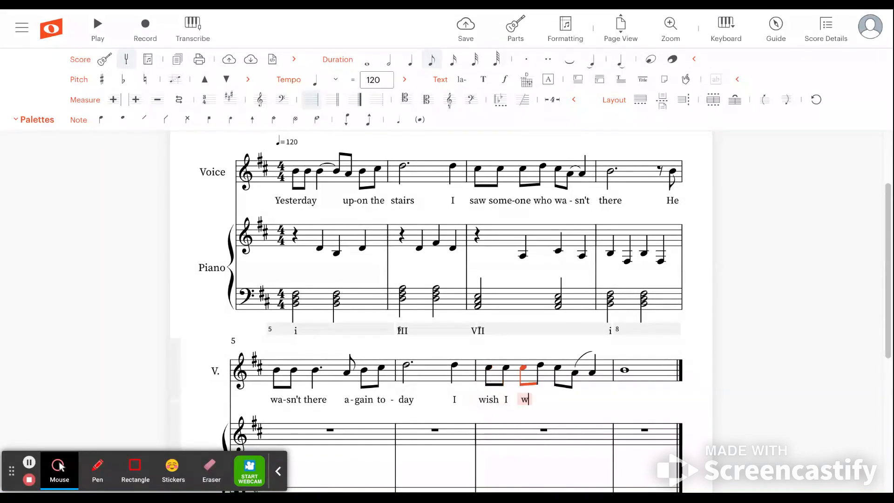
text(ish)
key(space)
text(he'd)
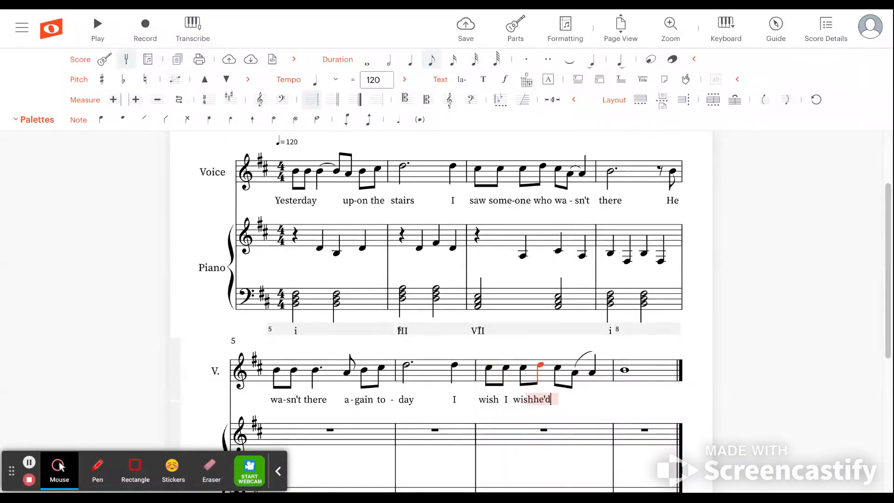
Add the lyric "go" and then "a-way", carrying the hyphen past the second slurred A to the whole note in measure 8
key(space)
text(go)
key(space)
text(a)
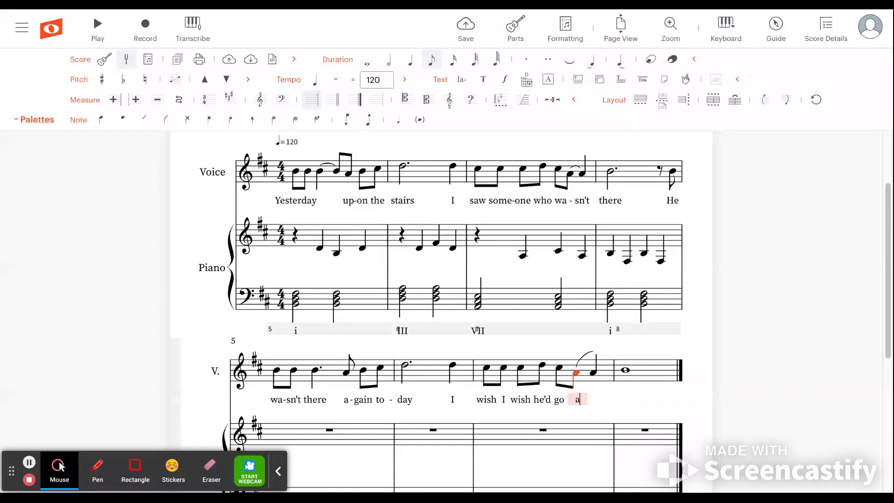
key(minus)
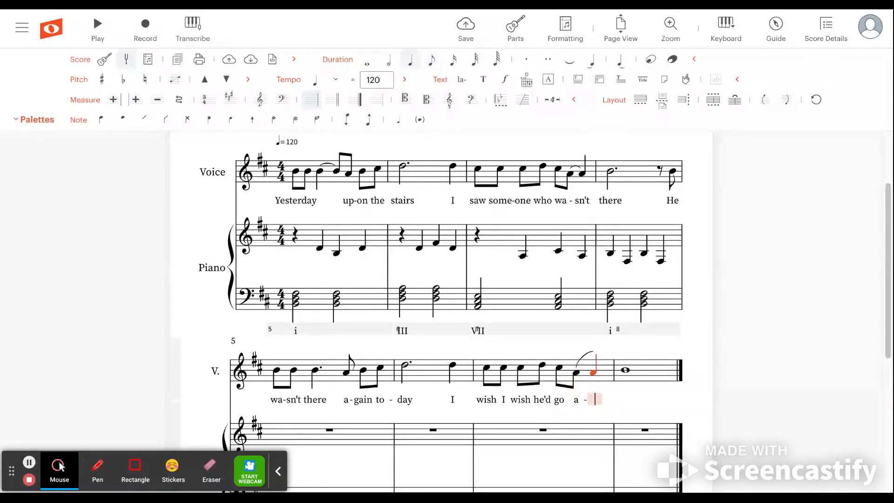
key(minus)
text(way)
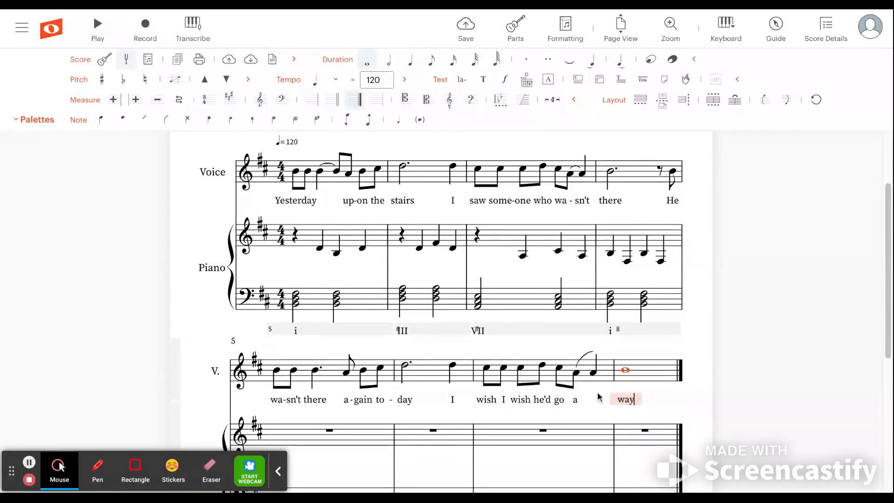
click(576, 373)
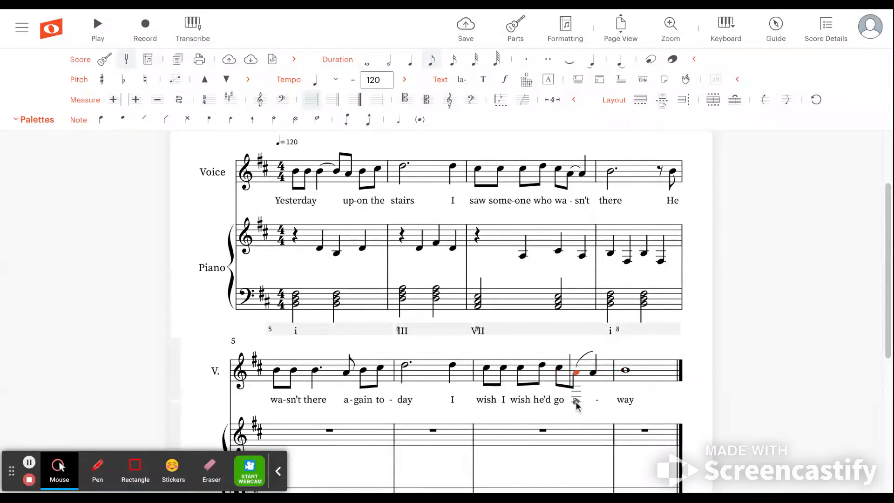
click(592, 372)
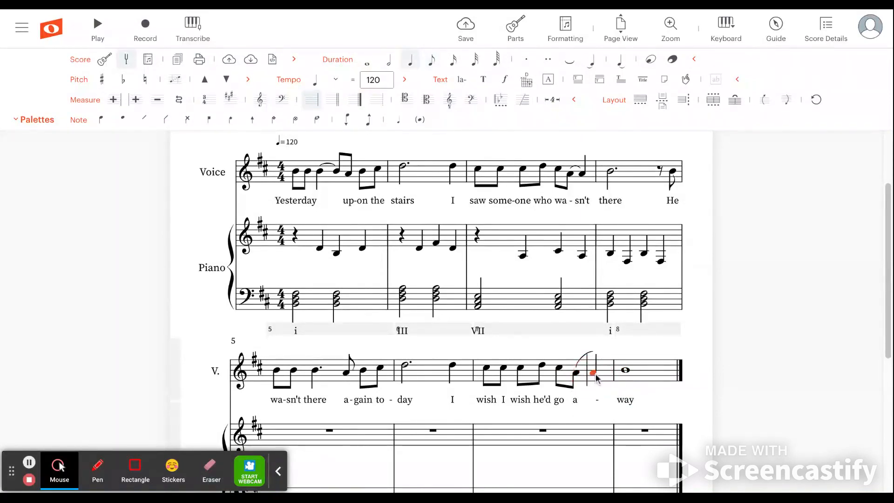
click(576, 372)
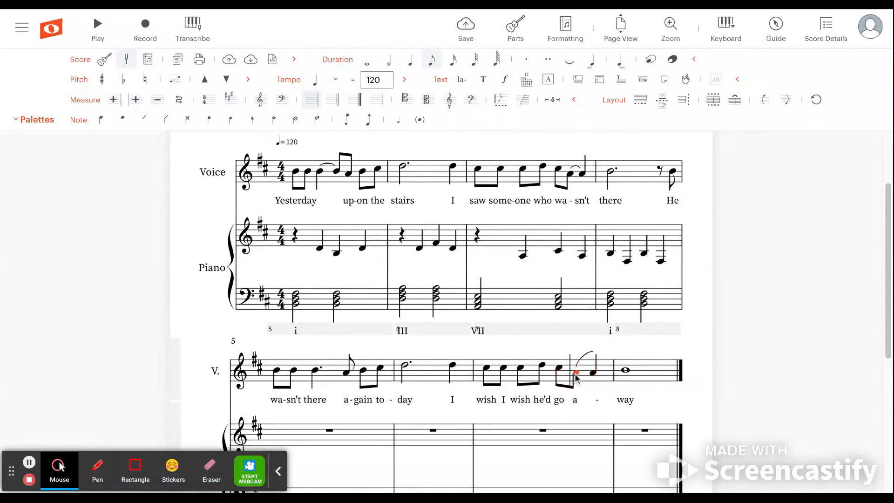
click(593, 374)
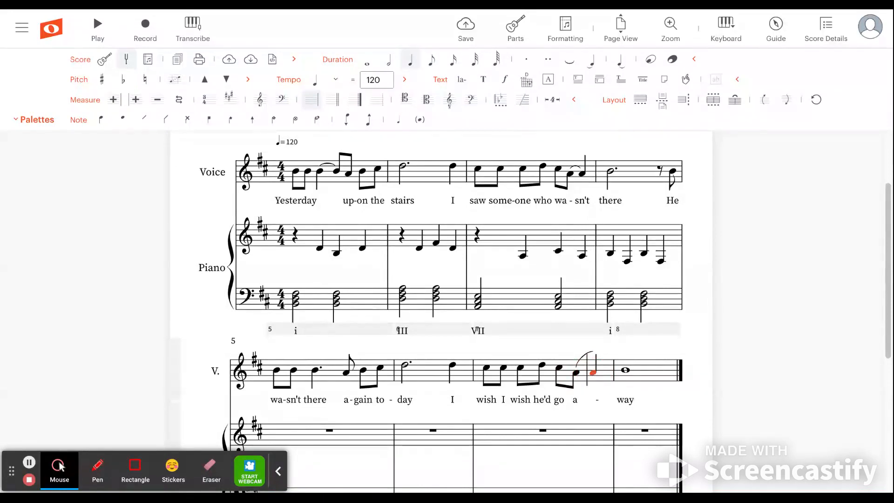
click(625, 370)
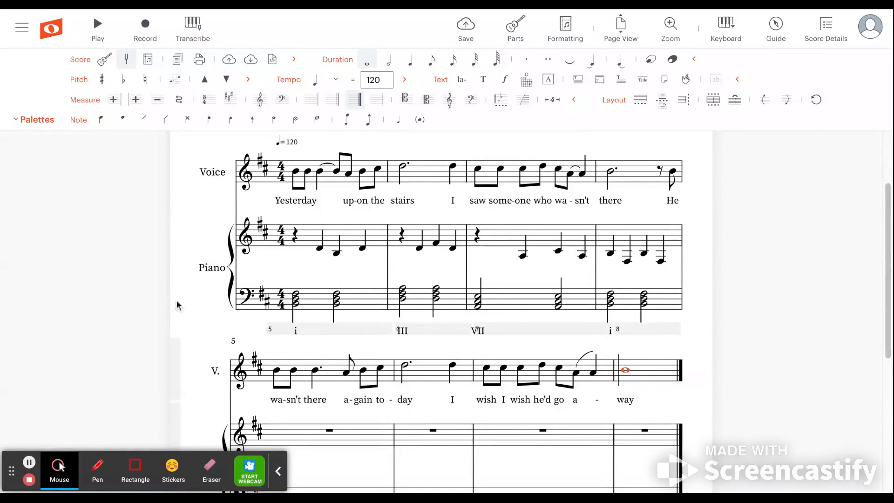
scroll(359, 333, up, 1)
scroll(359, 333, down, 3)
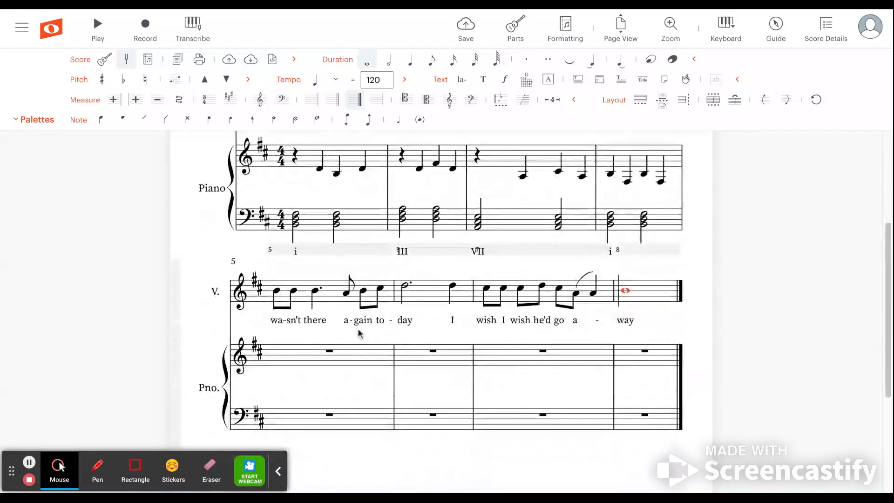
scroll(359, 333, up, 2)
scroll(358, 333, up, 1)
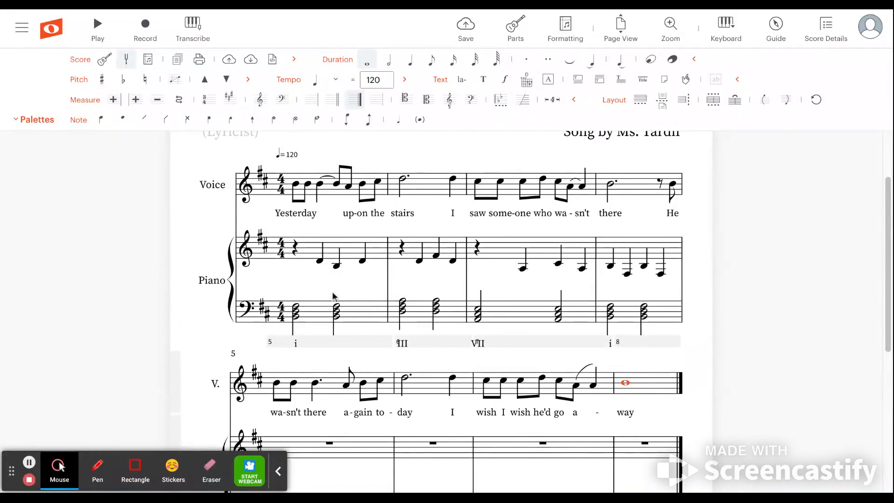
click(335, 251)
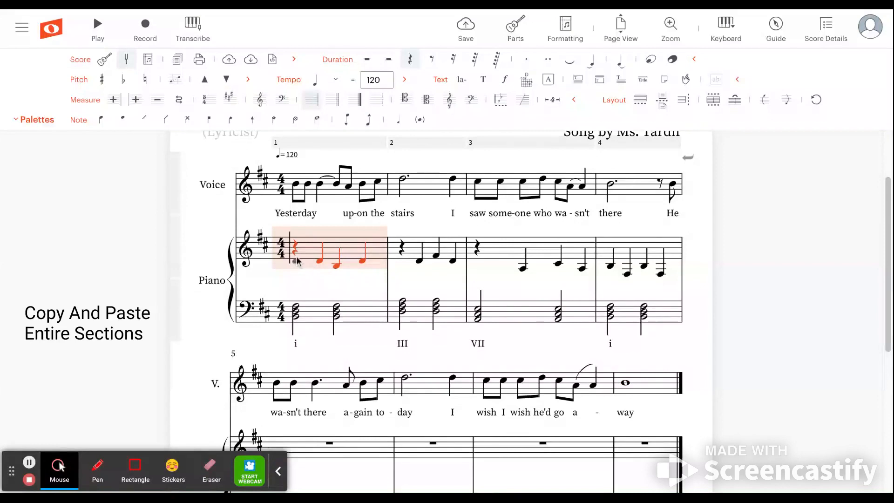
click(359, 348)
click(697, 318)
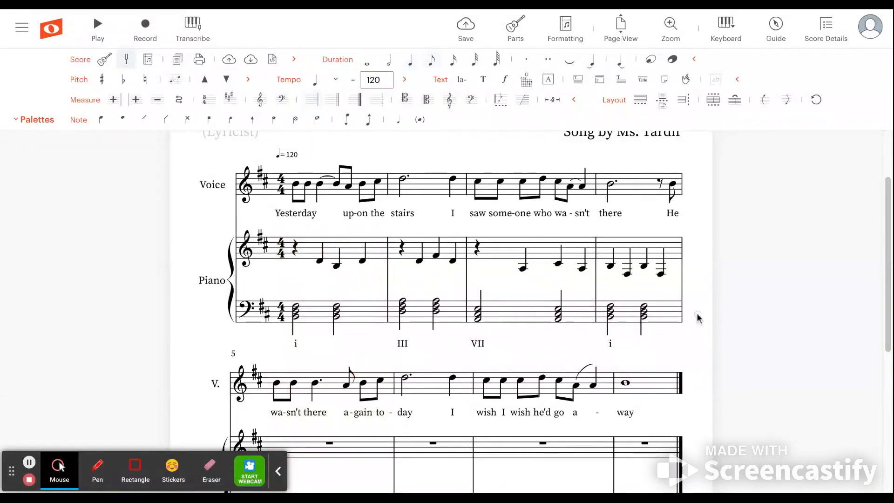
Copy both piano staves of measures 1–4 as one block
click(321, 262)
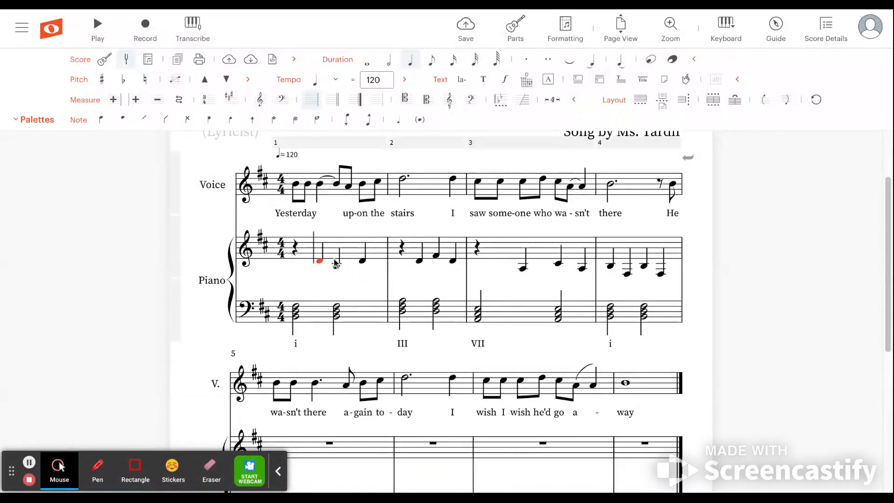
click(310, 248)
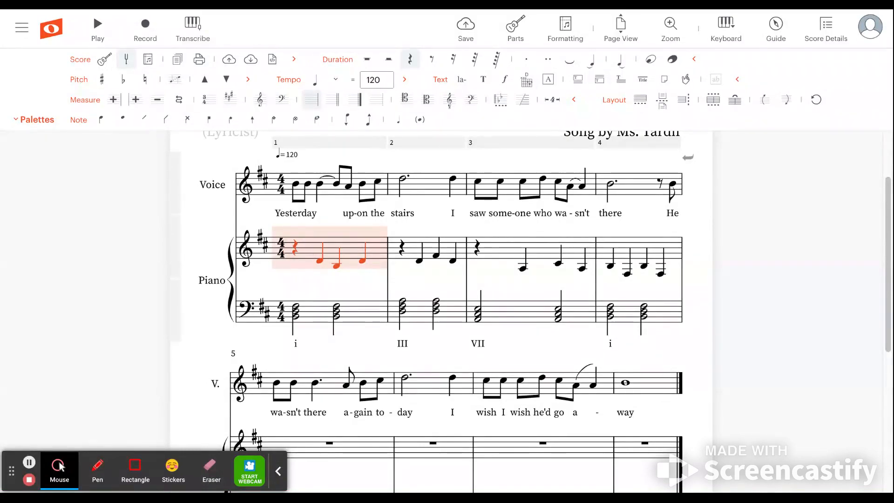
shift+click(669, 317)
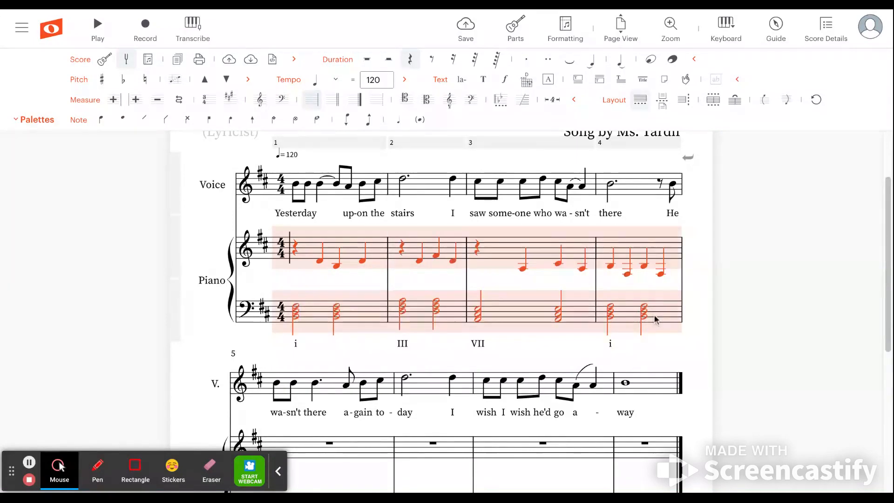
scroll(654, 307, down, 1)
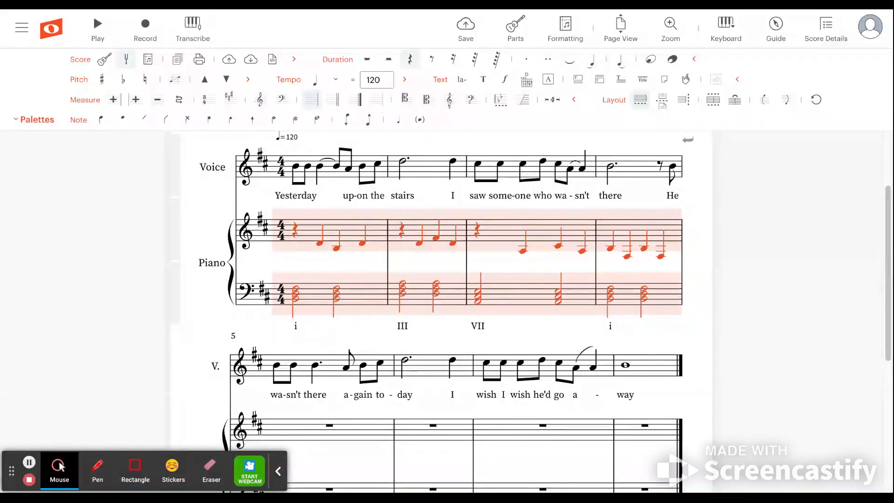
scroll(440, 288, down, 4)
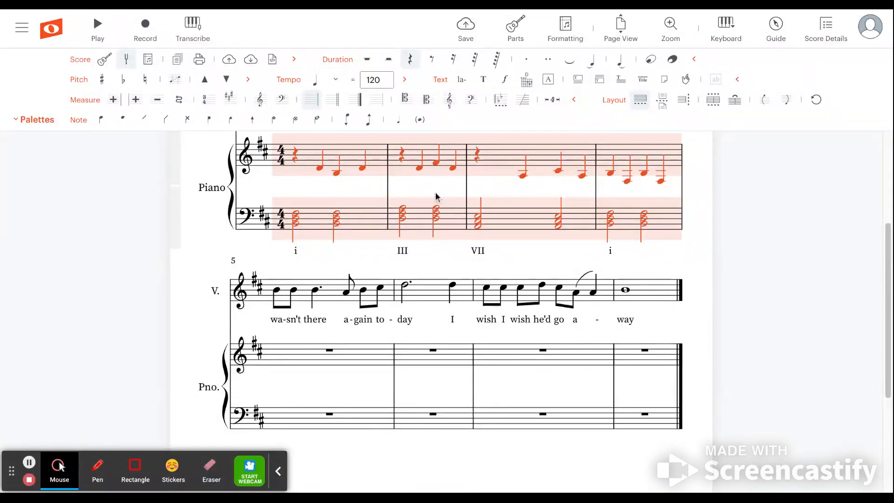
click(279, 359)
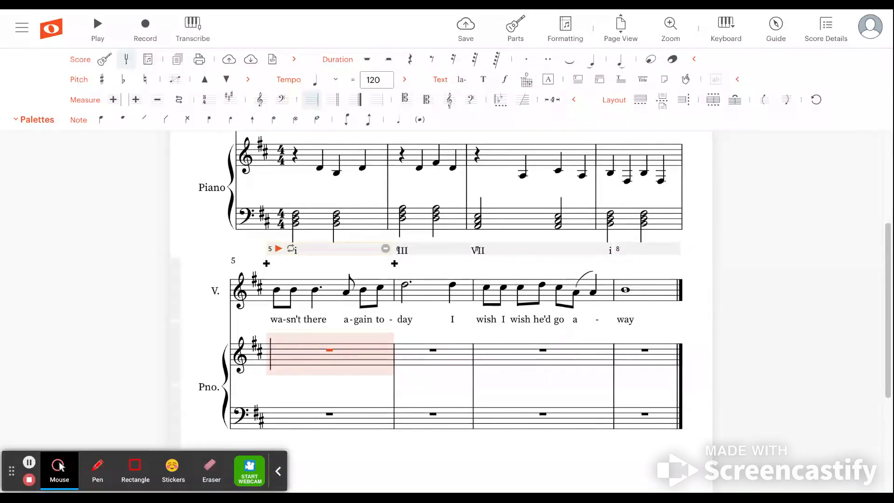
shift+click(628, 422)
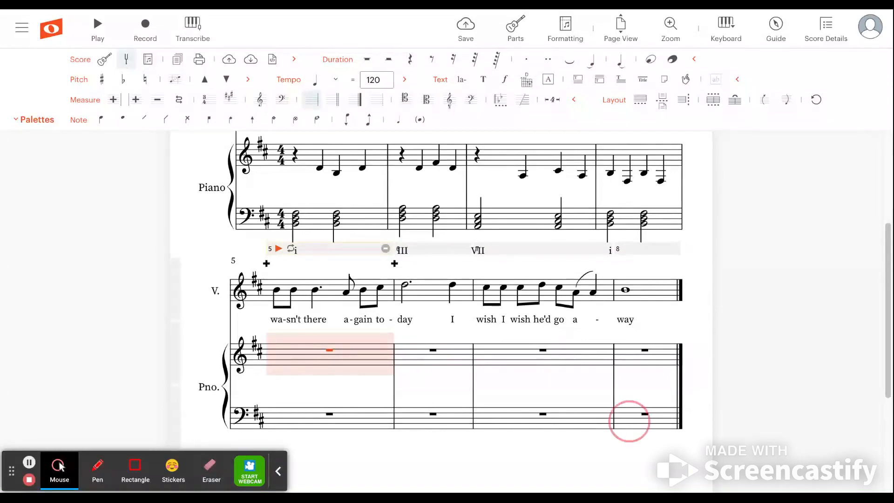
click(291, 356)
key(ctrl+z)
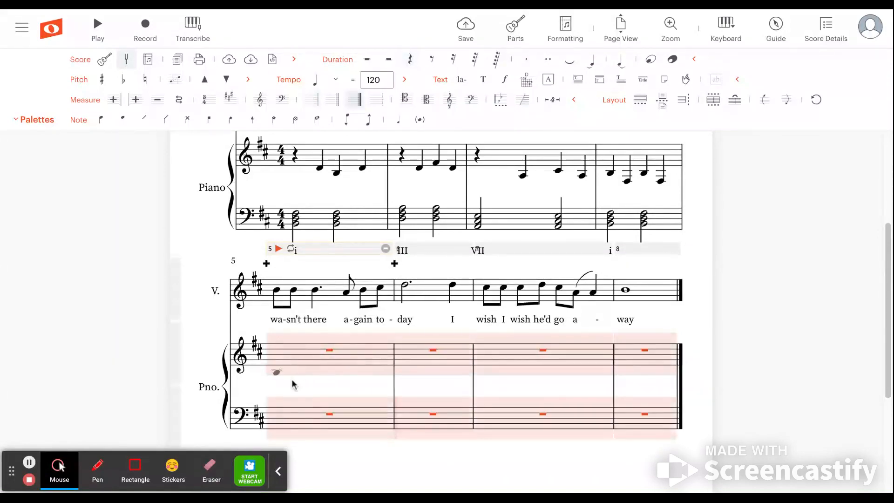
click(647, 471)
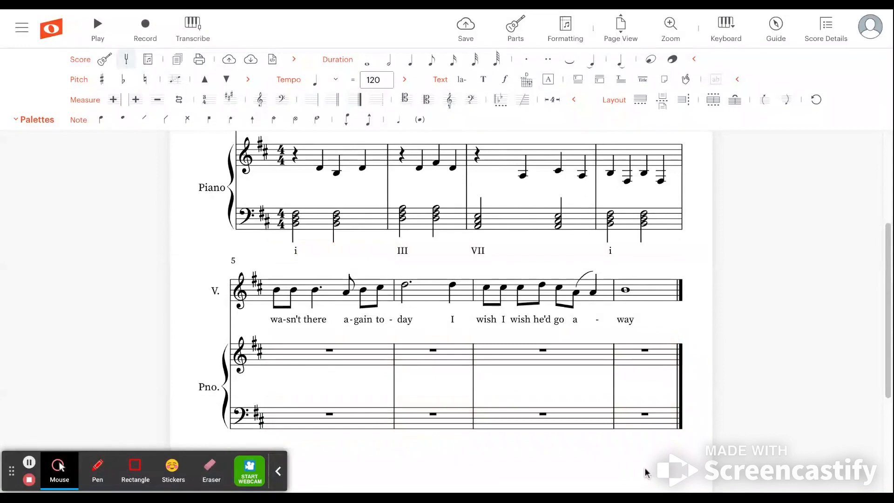
Paste the copied piano part into both piano staves of measures 5–8, replacing the empty measures
click(291, 357)
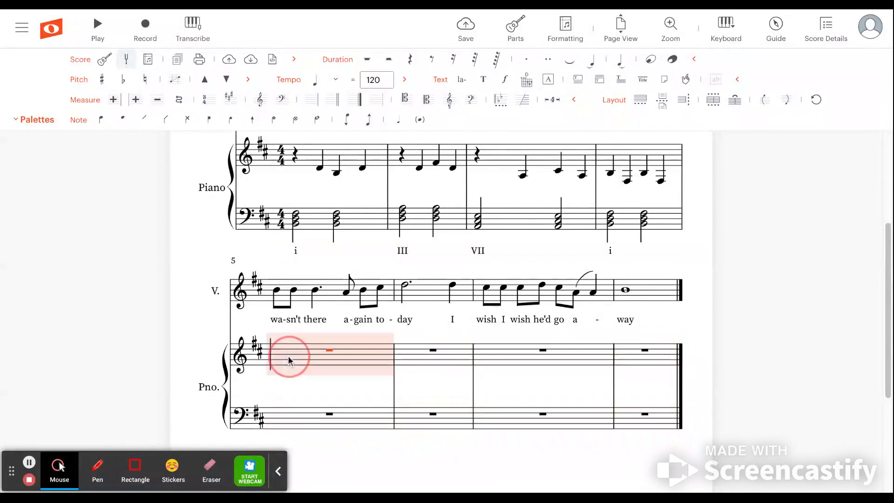
shift+click(630, 421)
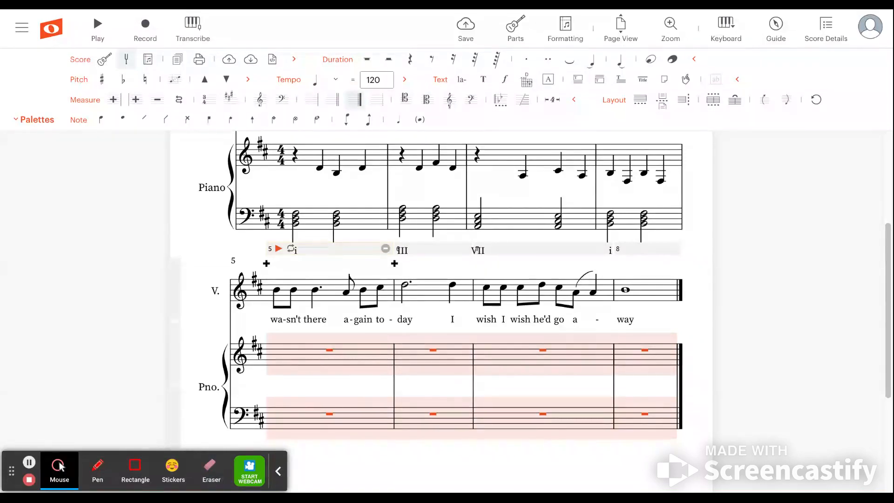
key(ctrl+v)
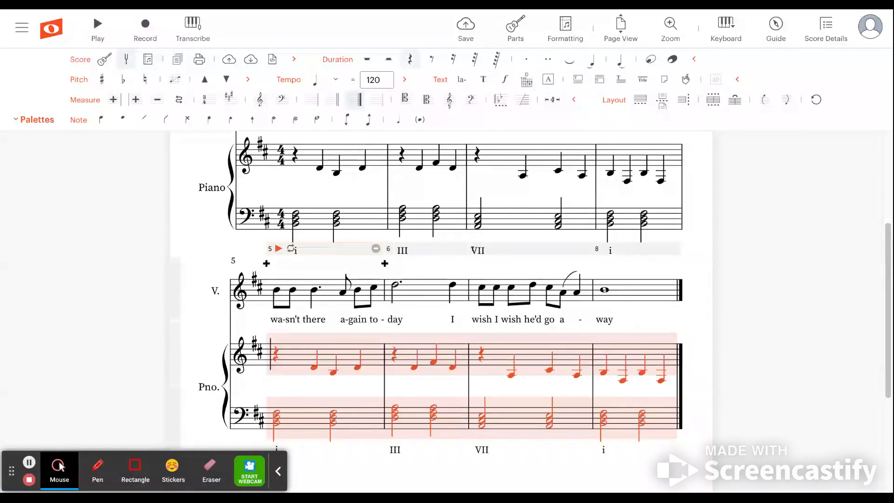
key(Escape)
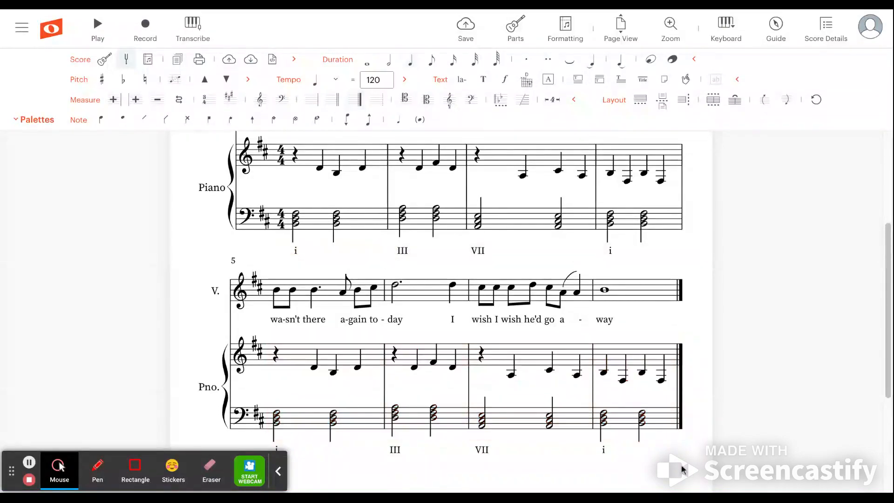
Lower both left-hand piano chords in measure 7 by two scale steps, so that they are built on F sharp
scroll(681, 469, down, 1)
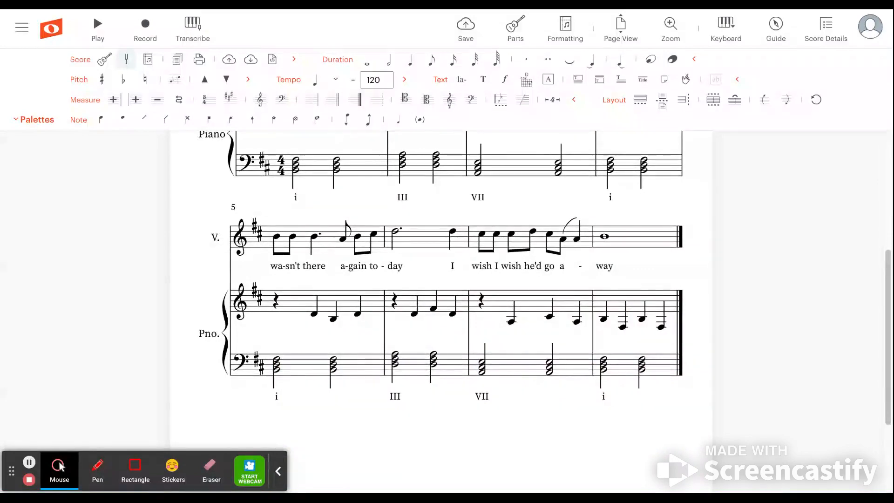
click(521, 372)
key(Down)
key(Down)
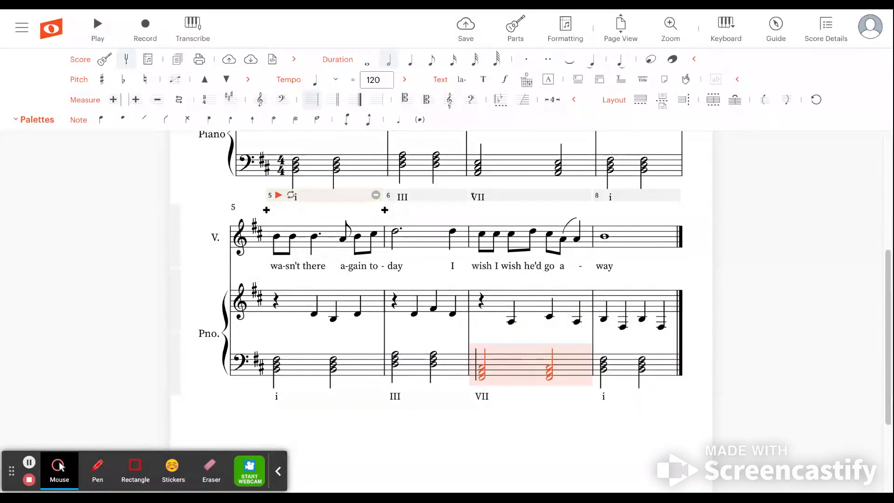
Change the Roman numeral under the left-hand chords of measure 7 to V
click(482, 396)
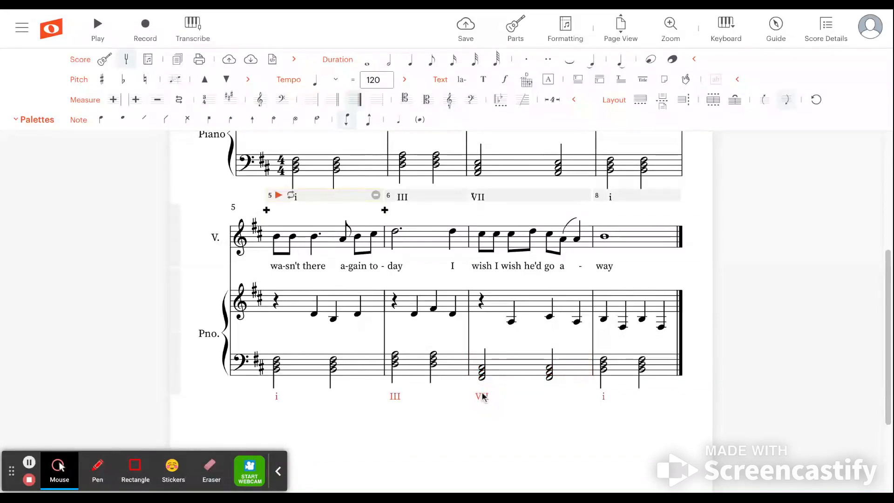
double_click(483, 396)
key(BackSpace)
key(BackSpace)
click(484, 465)
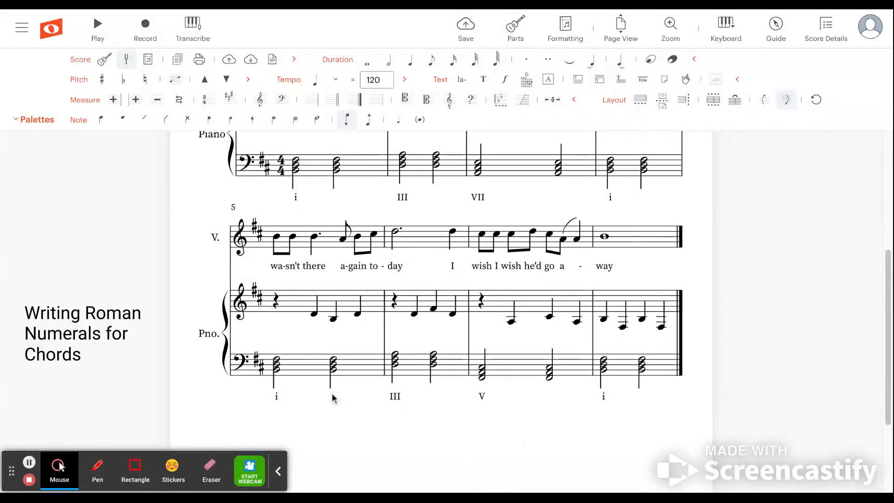
click(277, 370)
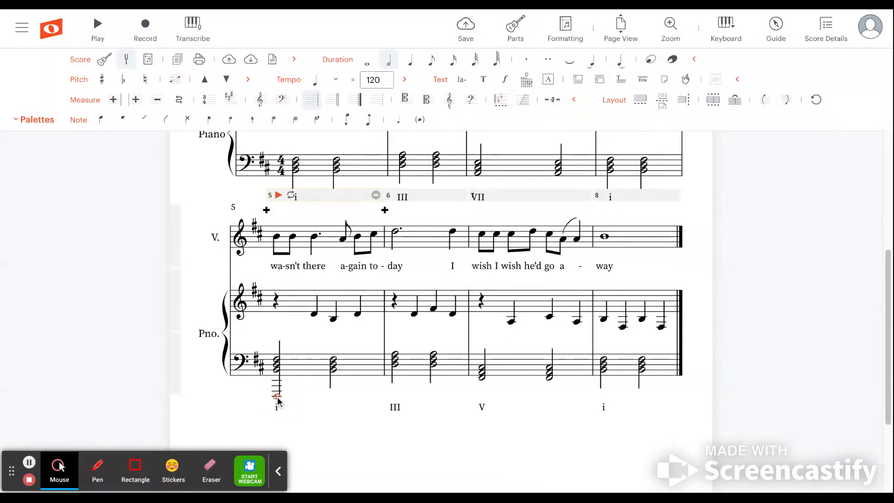
key(Delete)
click(375, 446)
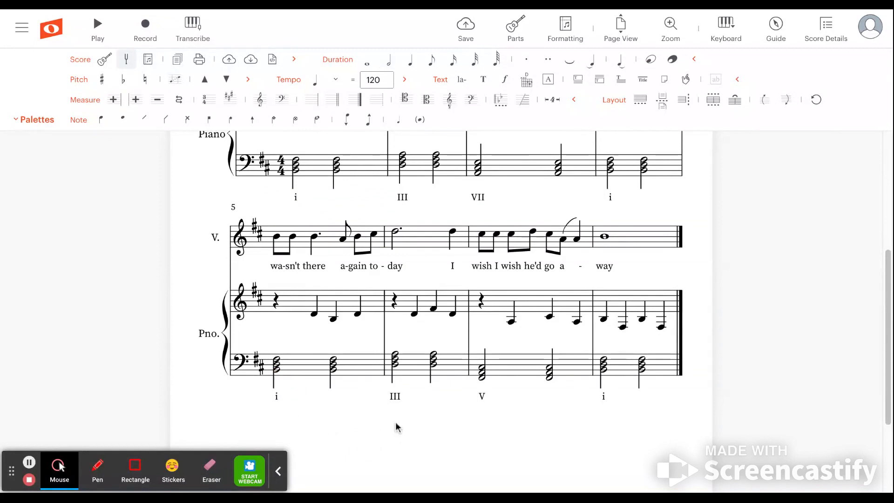
Open the Roman numeral entry under the first left-hand chord of measure 5
click(276, 373)
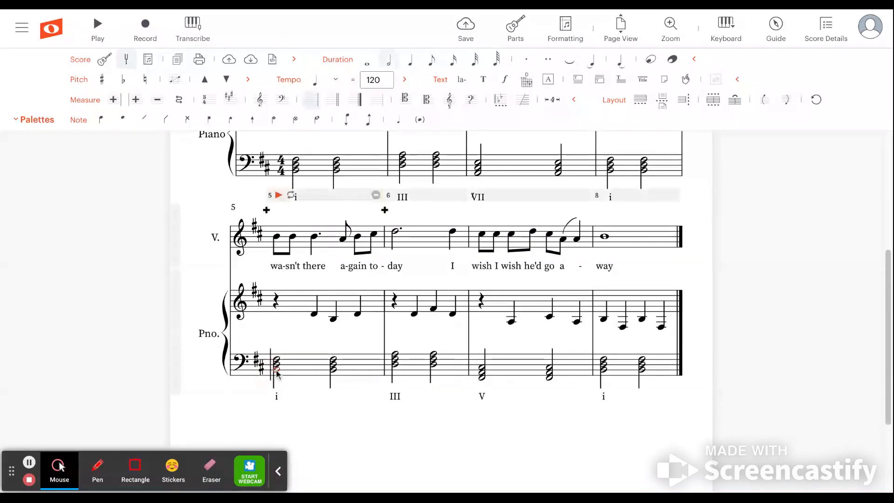
click(277, 396)
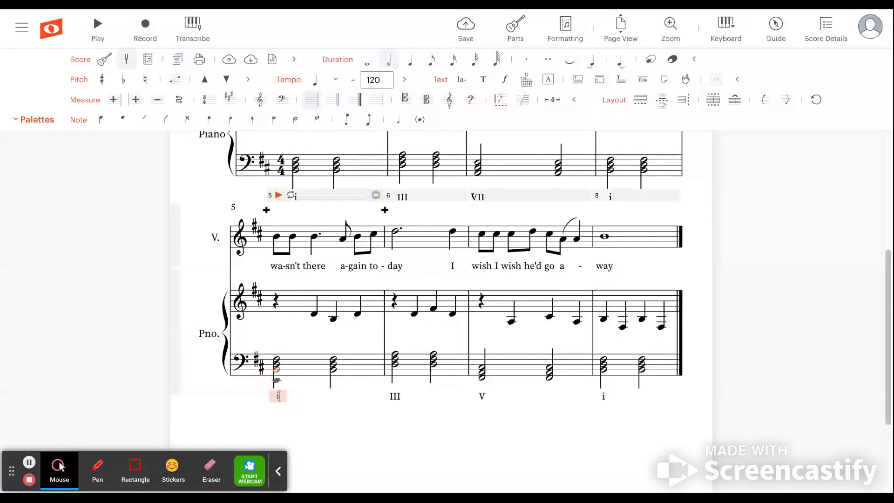
click(352, 463)
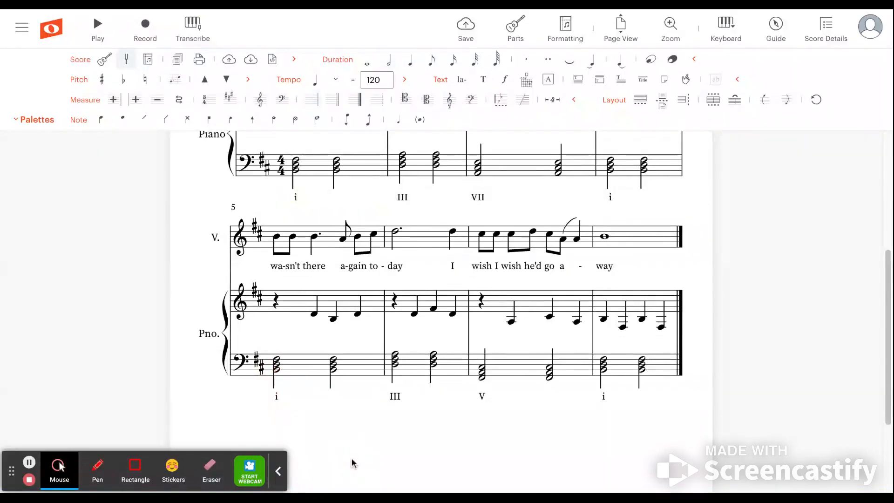
Play the song through from the beginning to listen to the new accompaniment
scroll(352, 462, up, 3)
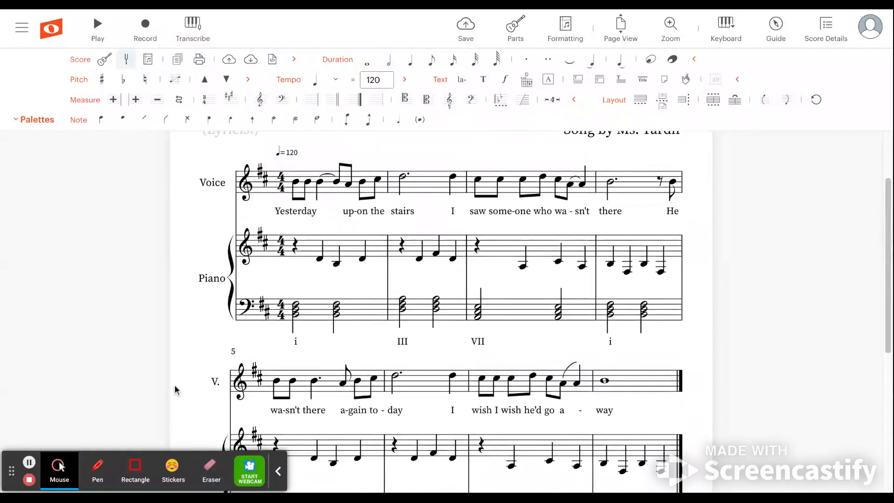
key(space)
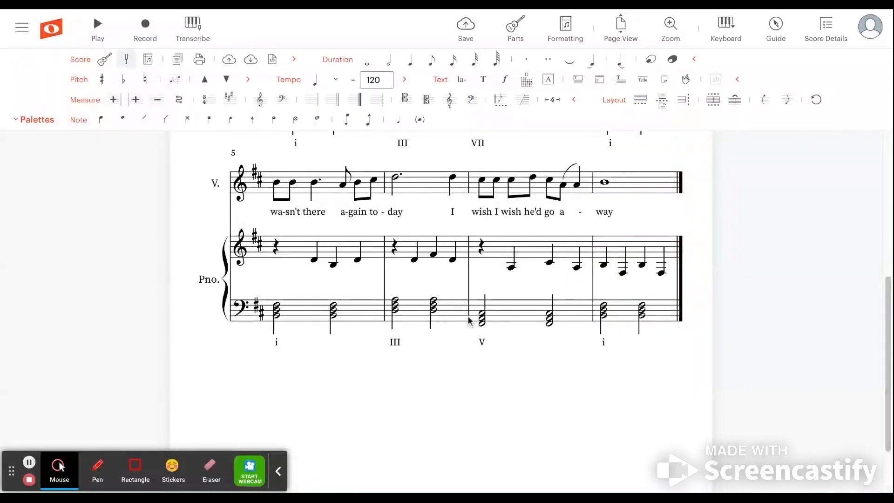
scroll(484, 361, up, 1)
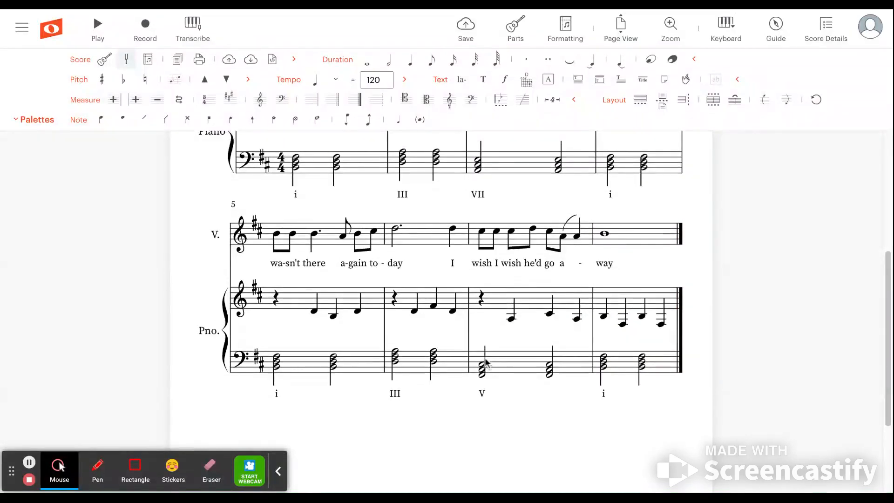
scroll(375, 370, up, 2)
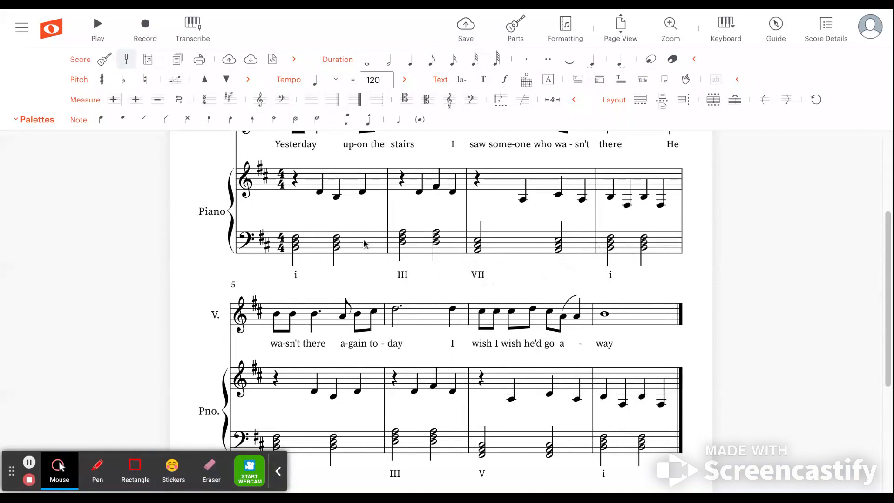
Add an E on top of both left-hand chords in measure 7, extending each to a seventh chord
scroll(538, 325, down, 2)
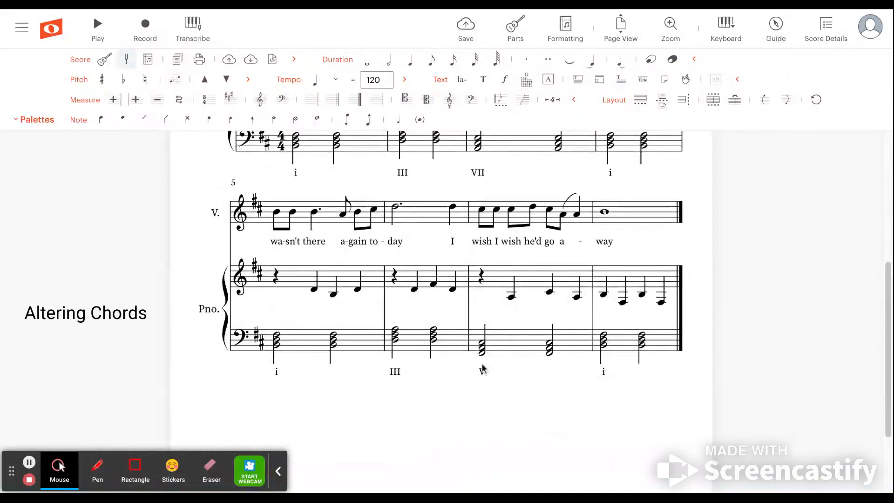
click(482, 345)
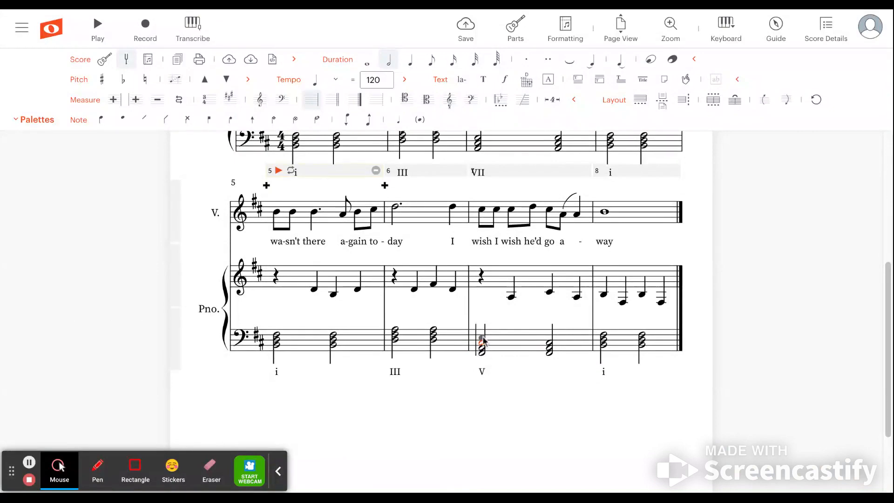
click(549, 343)
Raise the A to A sharp in both left-hand chords of measure 7
click(483, 350)
click(102, 79)
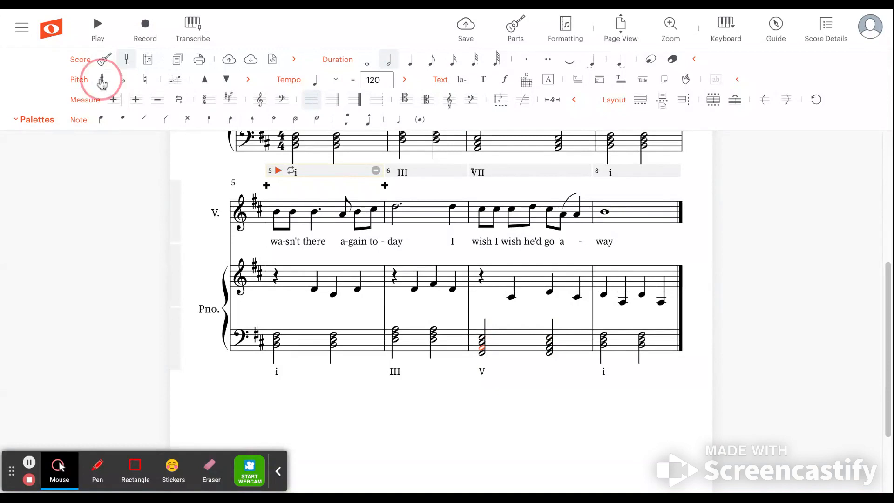
click(552, 350)
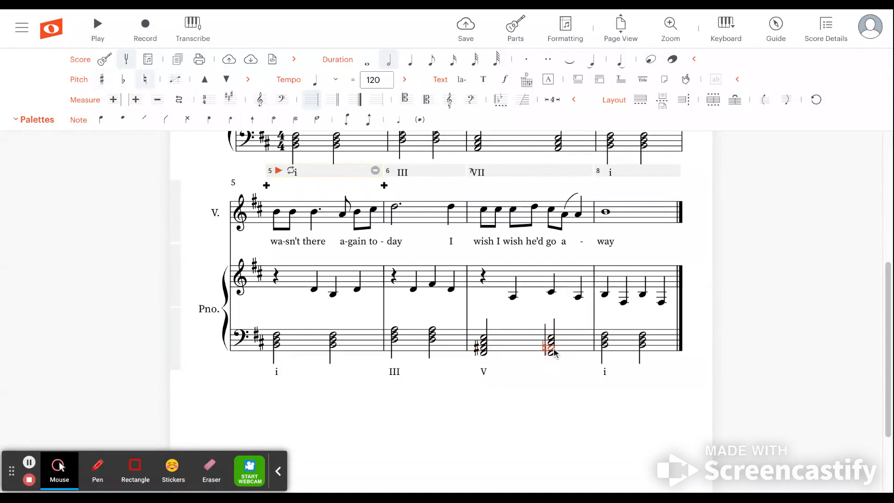
click(102, 80)
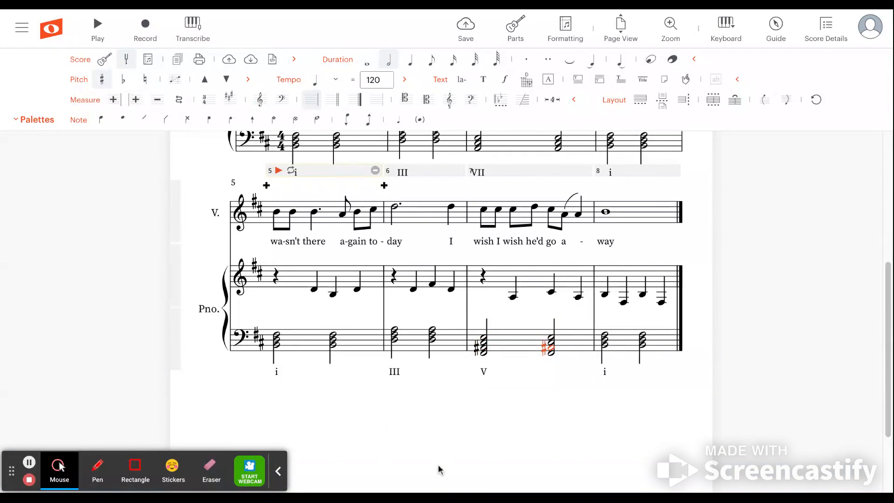
Raise both slurred A's on the syllable "a-" in measure 7 of the voice part to A sharp
click(565, 214)
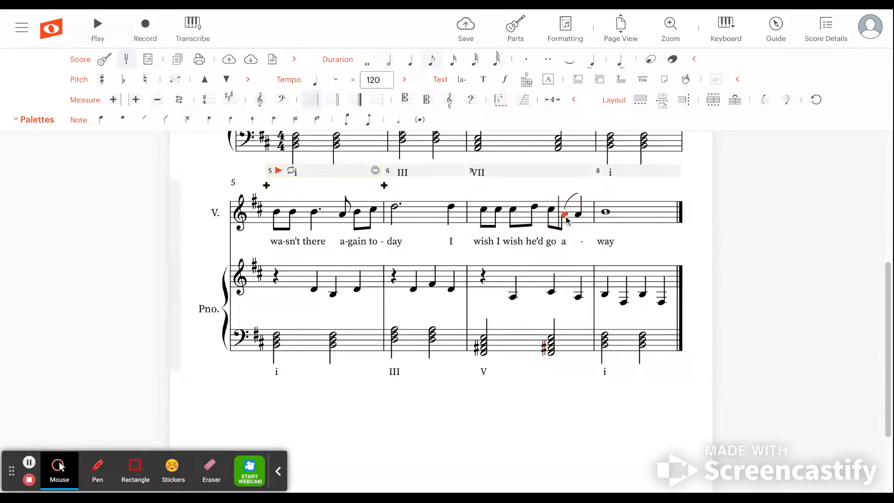
scroll(565, 220, up, 1)
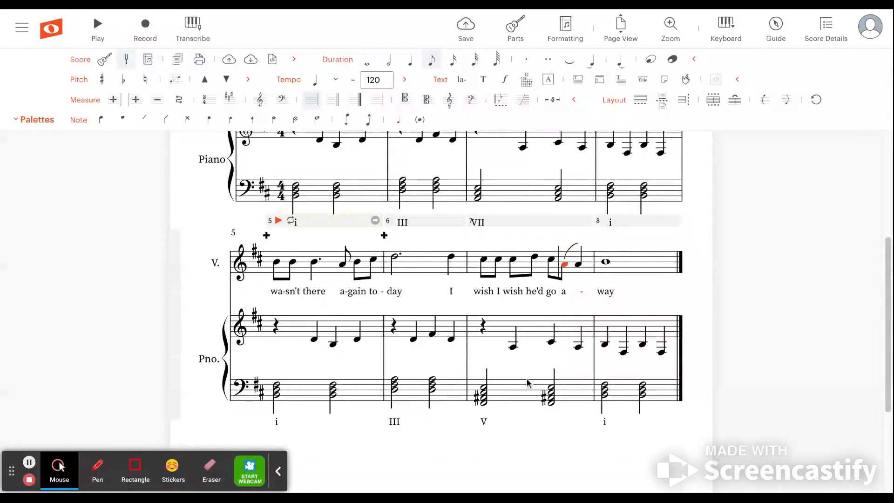
scroll(529, 384, up, 2)
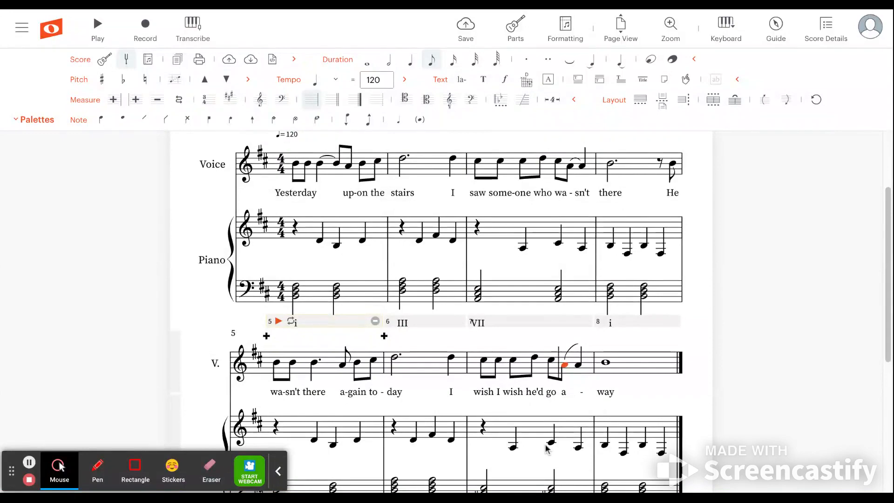
click(101, 81)
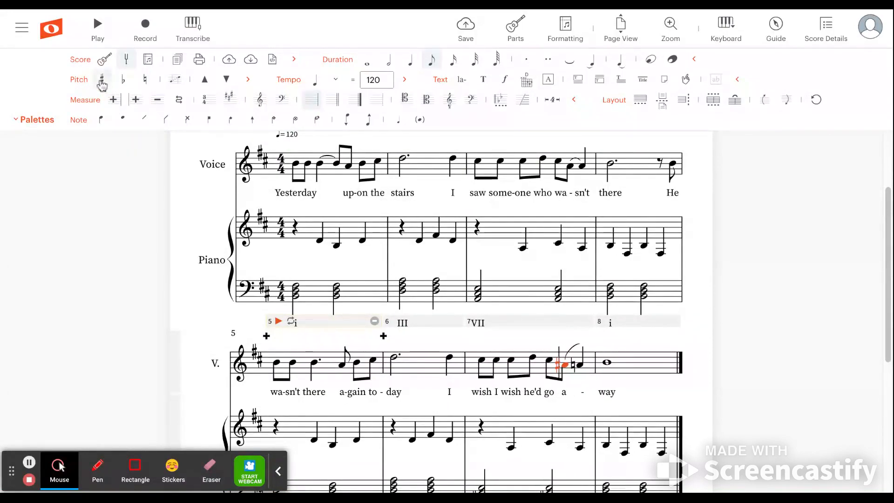
click(575, 365)
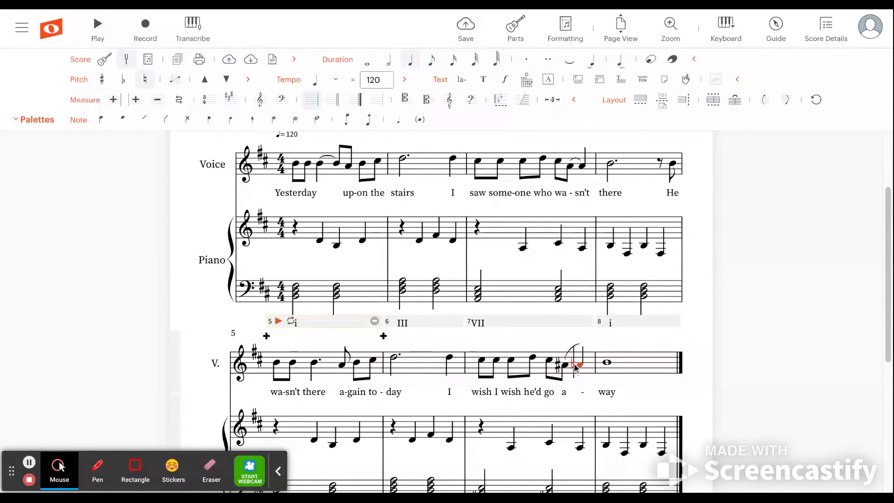
click(102, 80)
click(102, 83)
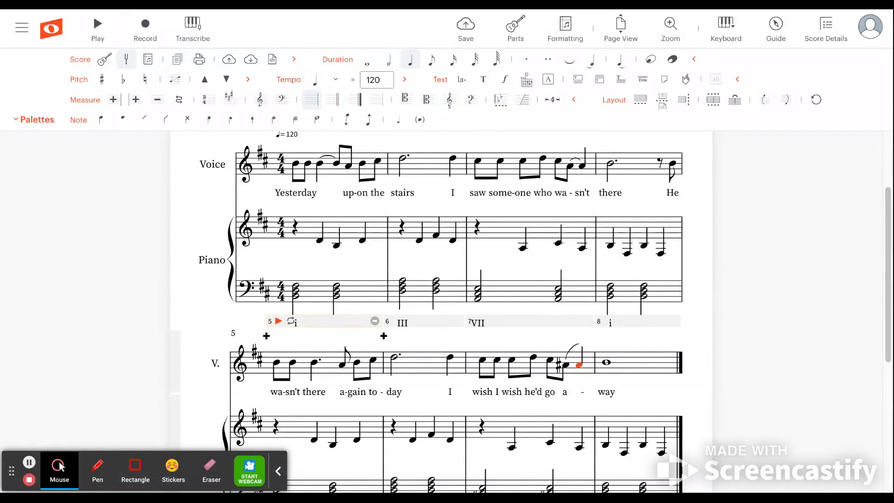
Compare the melody, lyrics and accompaniment of measures 5–8 with those of measures 1–4
scroll(528, 405, down, 3)
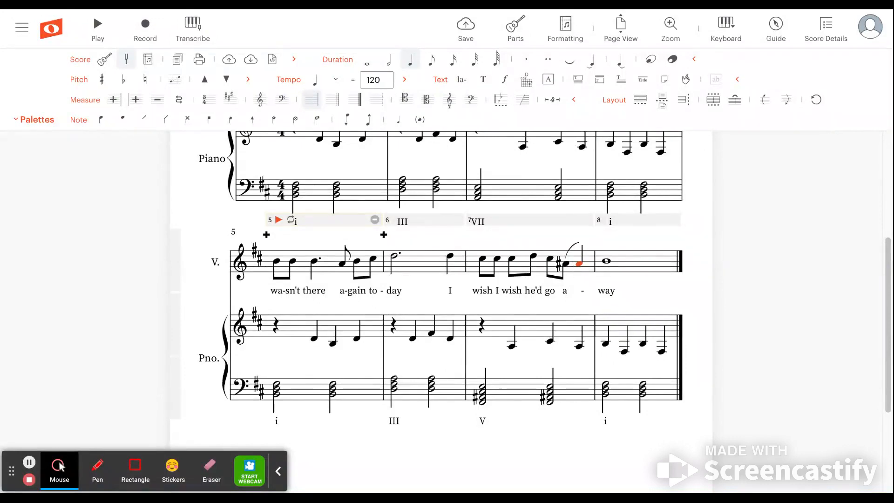
scroll(511, 327, up, 4)
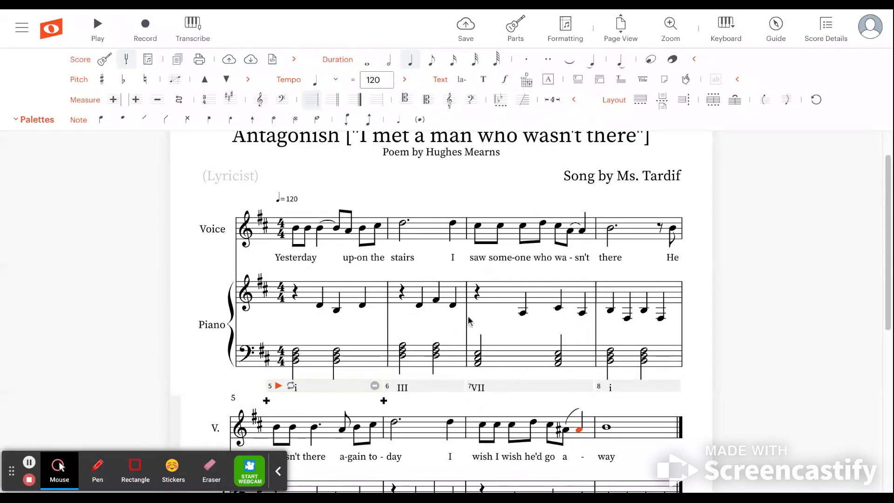
scroll(488, 313, down, 3)
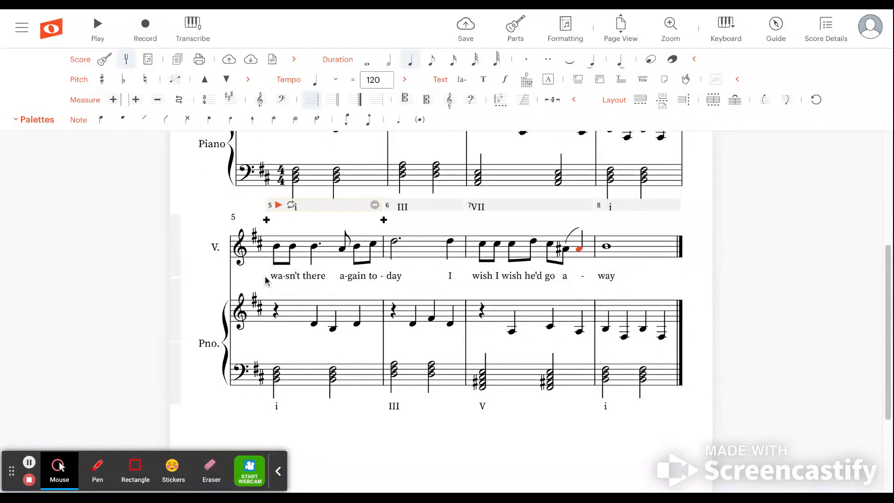
scroll(411, 311, up, 2)
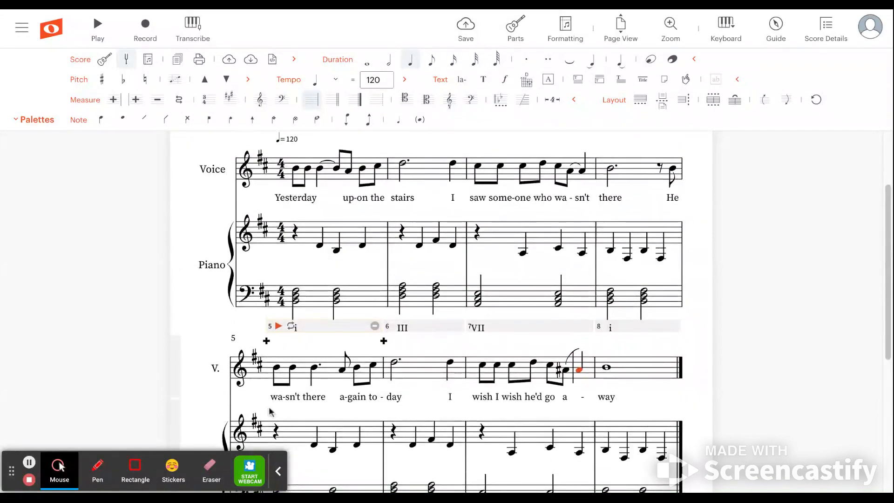
scroll(389, 388, down, 1)
scroll(389, 389, down, 1)
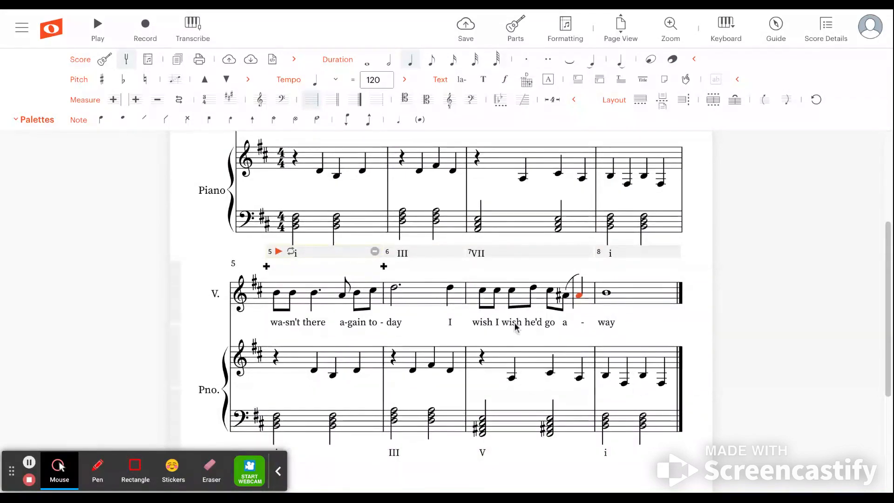
scroll(515, 322, up, 1)
scroll(515, 322, down, 1)
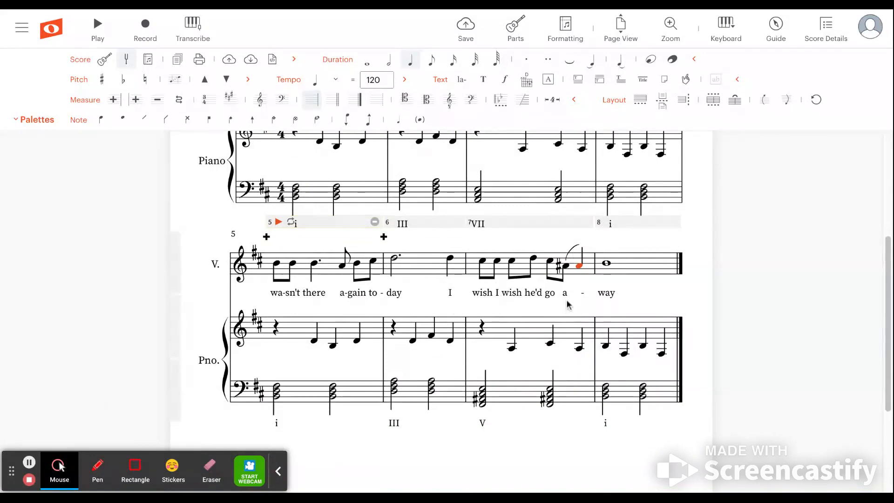
Remove the sharp from both slurred A's in measure 7 of the voice part
click(565, 267)
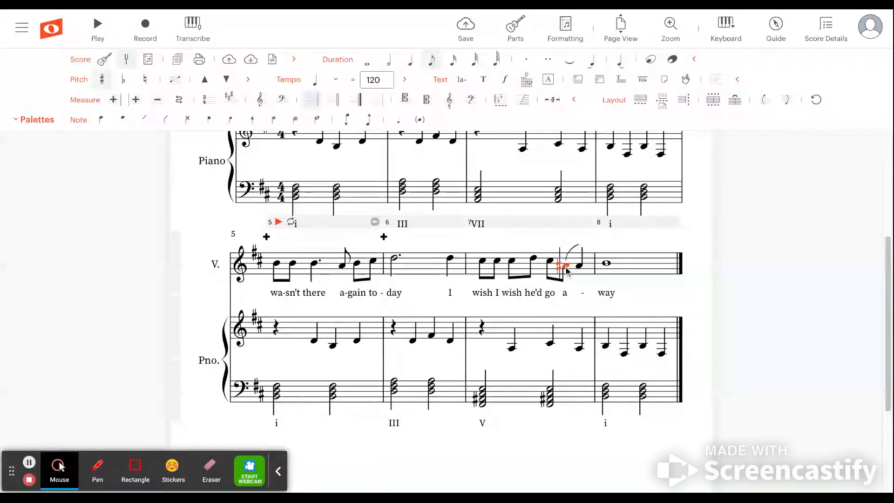
key(Right)
key(minus)
key(Left)
key(minus)
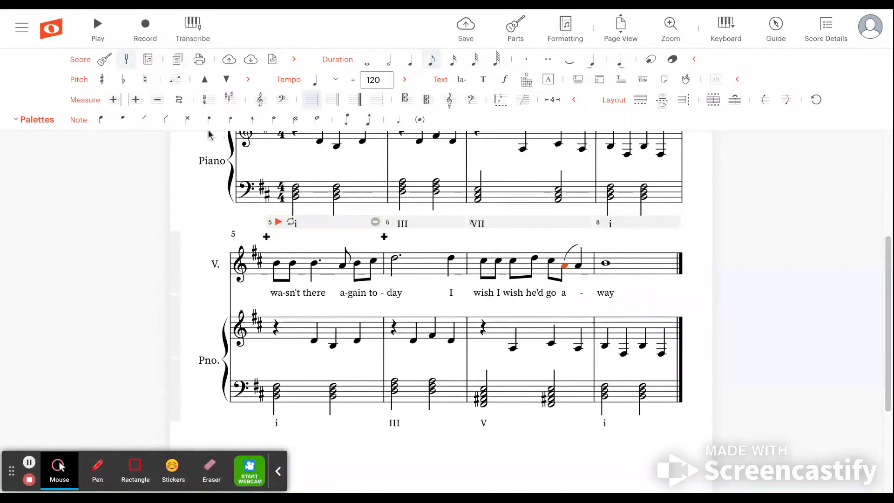
Reapply the sharp to both slurred A's above the syllable "a-" in measure 7's vocal line
click(103, 81)
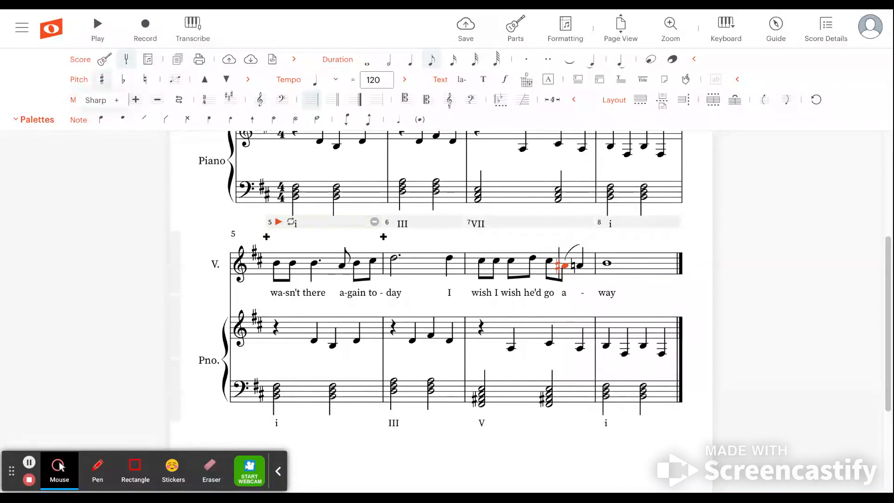
click(575, 268)
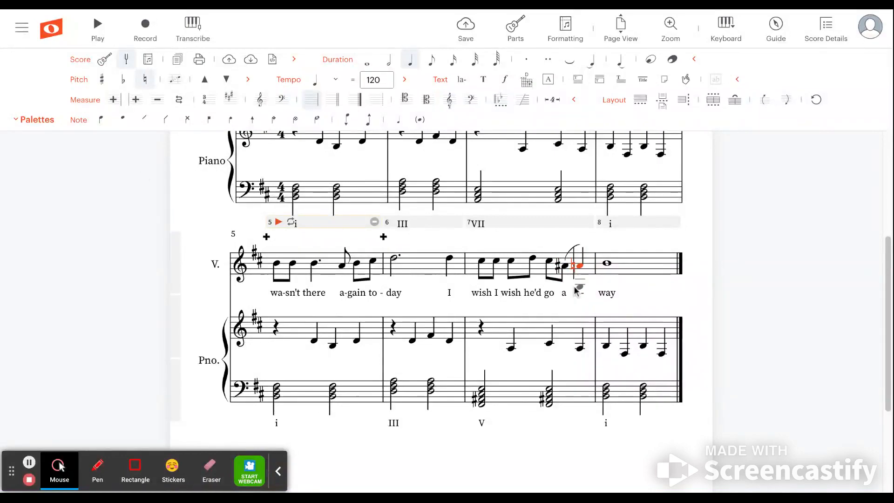
key(Up)
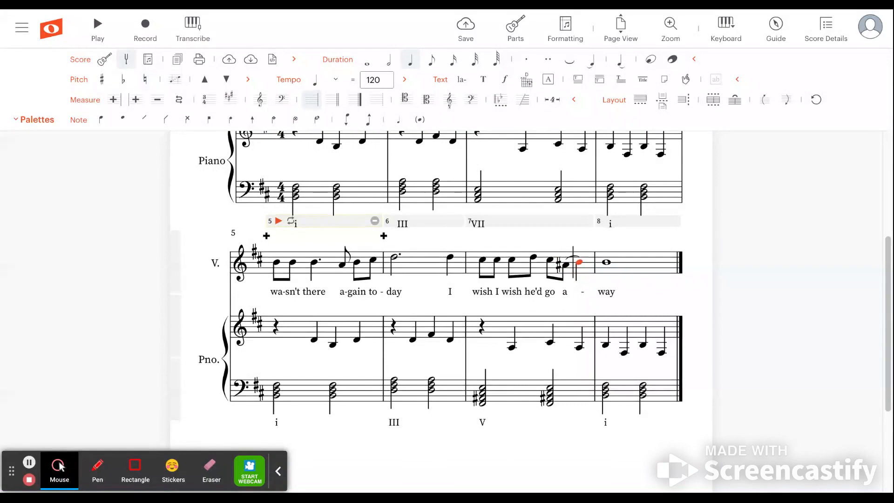
key(Down)
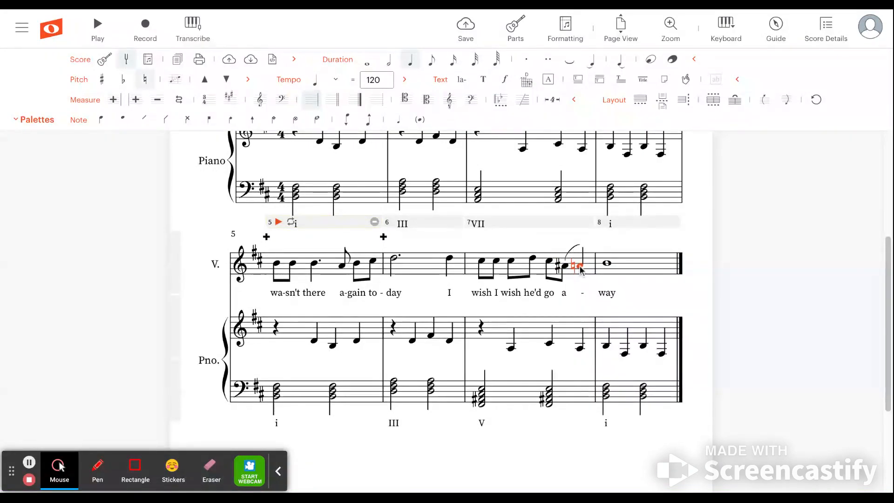
click(102, 84)
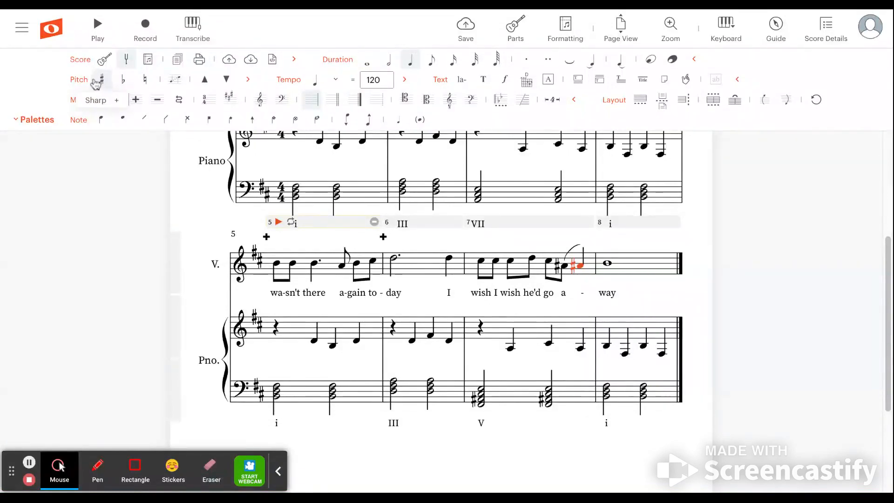
click(106, 80)
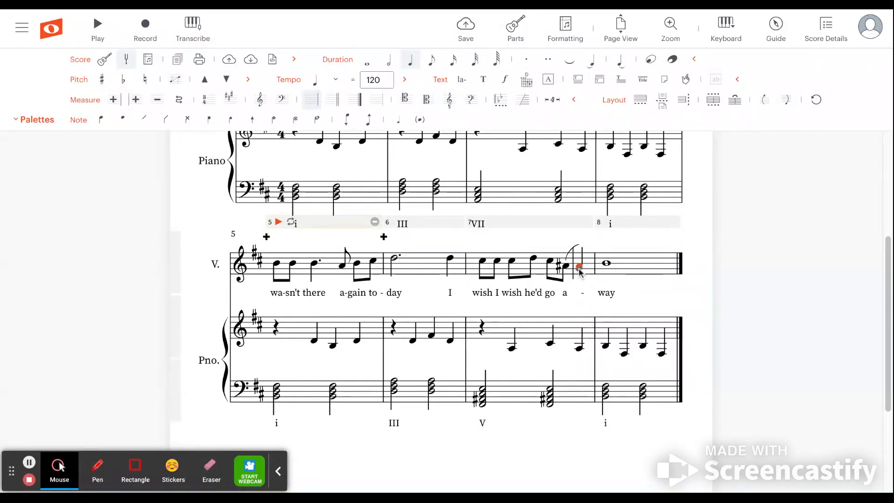
Raise both A quarter notes in the piano right hand of measure 7 to E
click(511, 345)
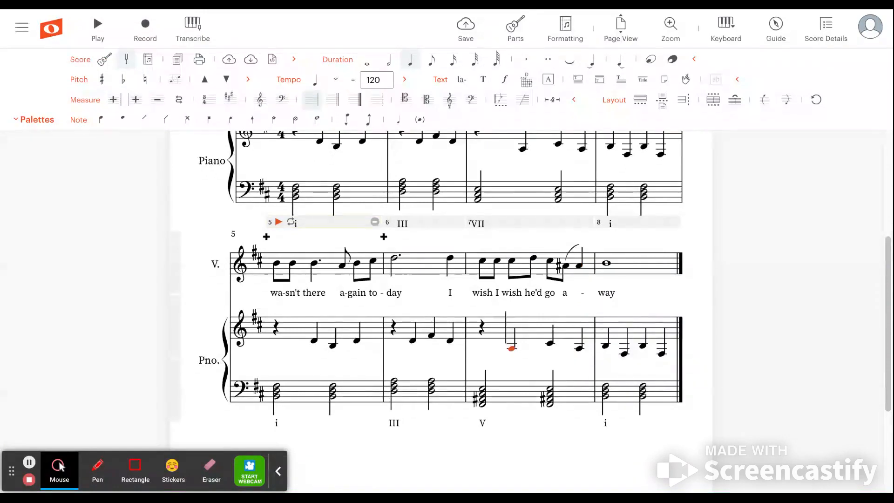
click(512, 351)
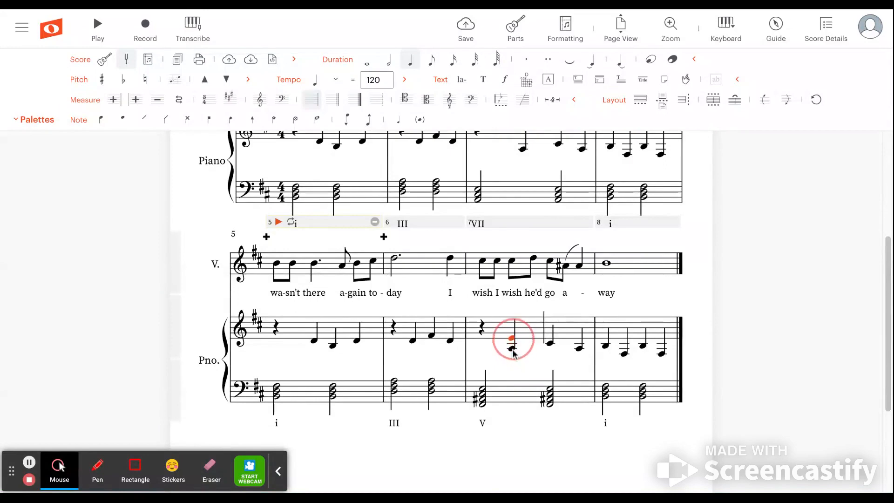
key(ctrl+z)
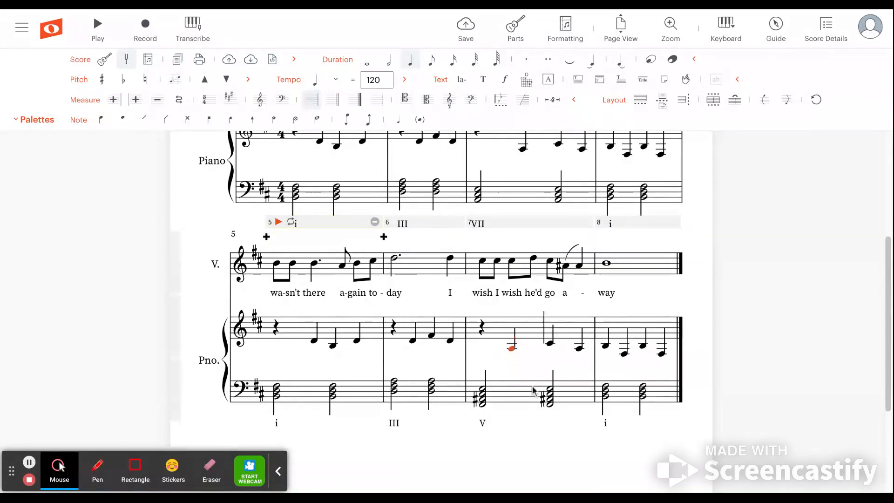
key(Up)
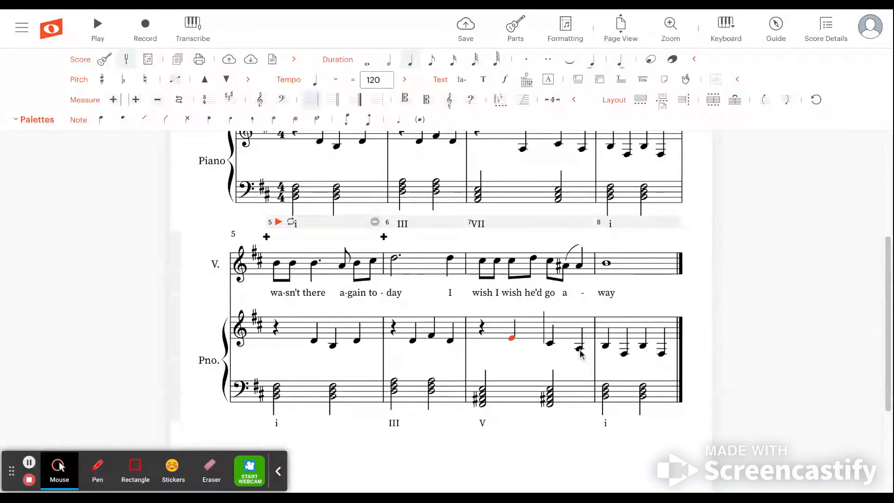
click(580, 350)
key(Up)
key(Up)
key(Up)
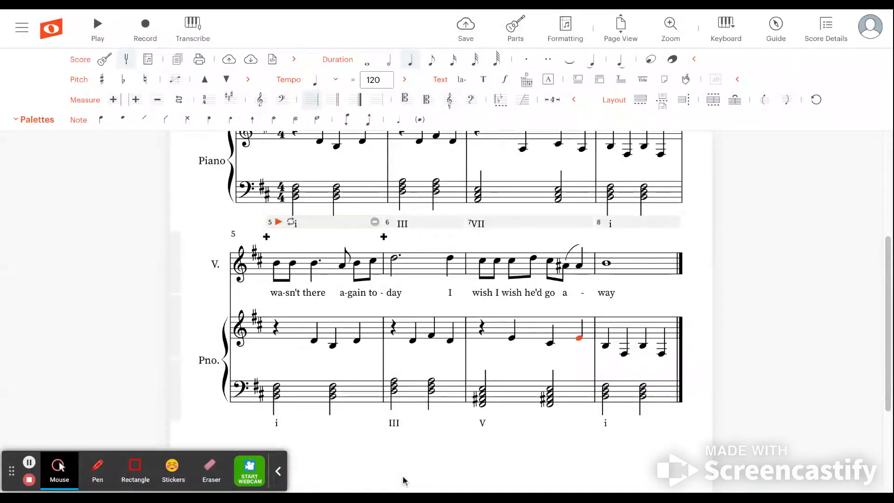
Play the score from the opening right-hand rest of measure 7 to hear the revised harmony
key(Escape)
click(481, 331)
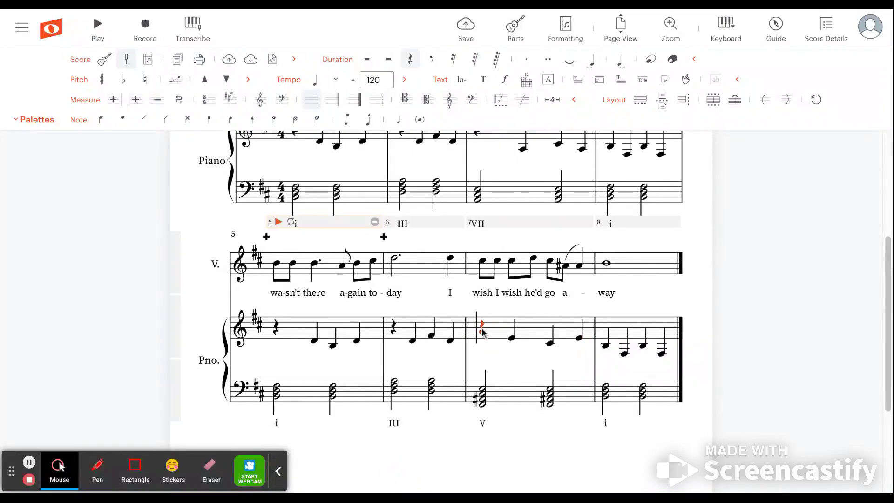
key(space)
Move the lowest note, F sharp, up an octave in both left-hand chords of measure 7
click(483, 404)
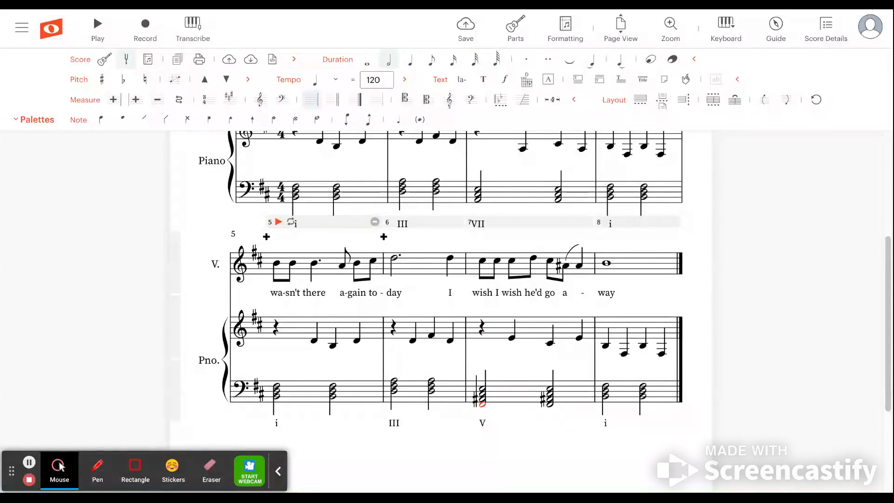
key(ctrl+Up)
click(550, 404)
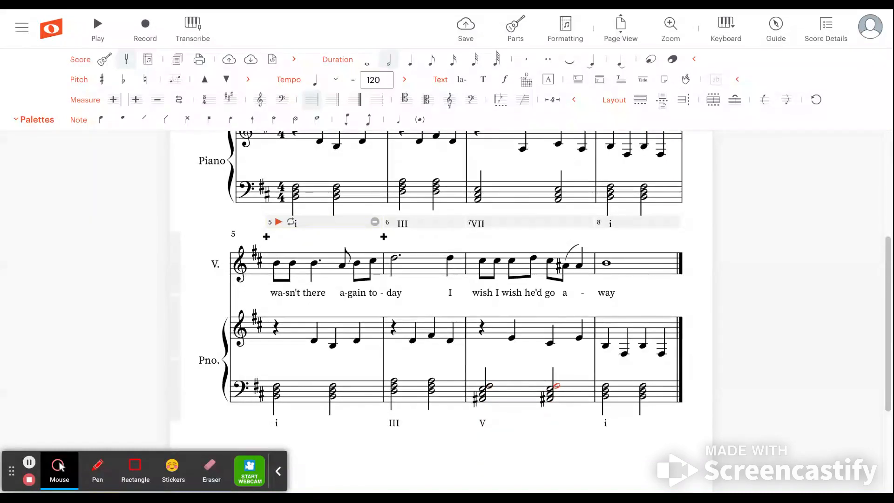
Raise both E quarter notes in the piano right hand of measure 7 to F sharp
click(512, 338)
drag(512, 338, 512, 335)
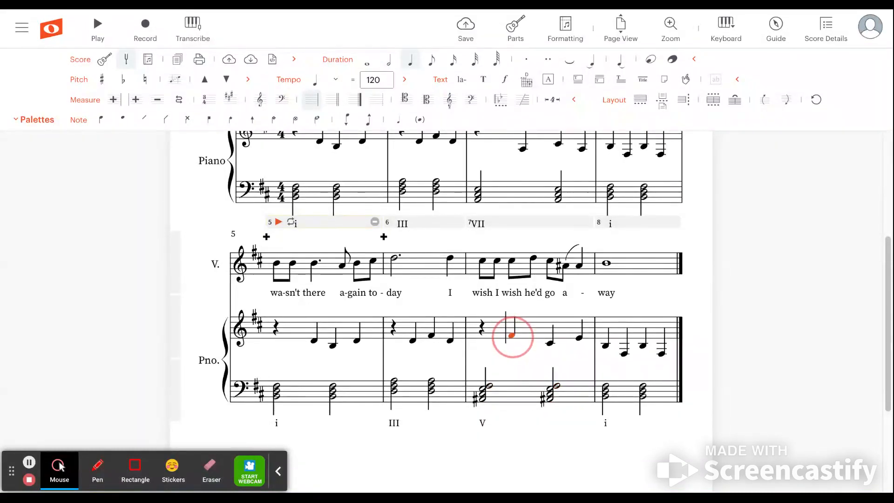
click(579, 337)
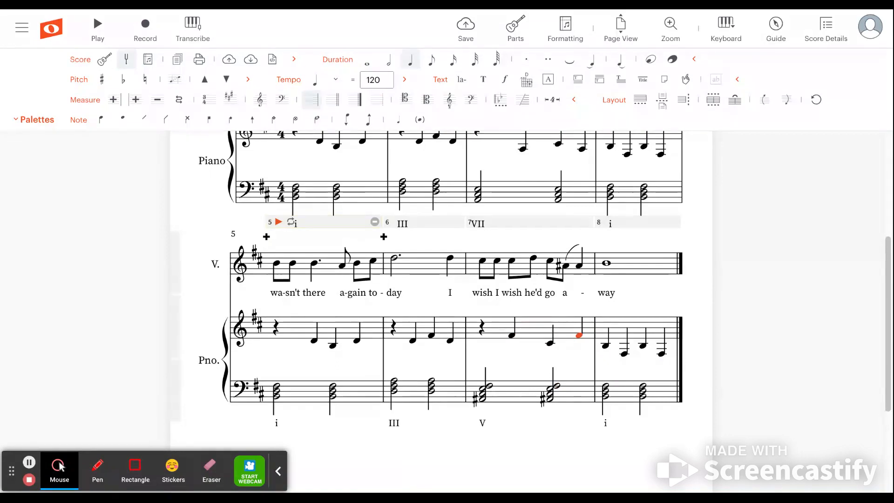
Remove the E from both left-hand chords in measure 7 and play the passage through to the end
click(489, 385)
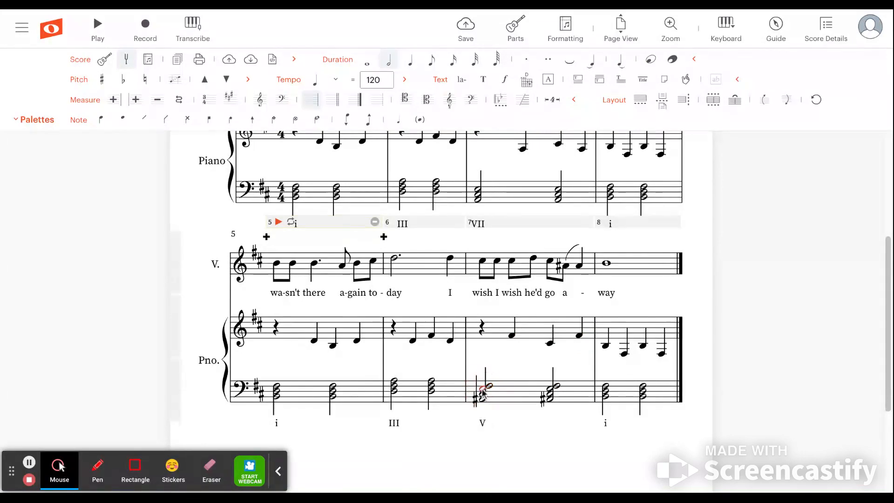
click(551, 395)
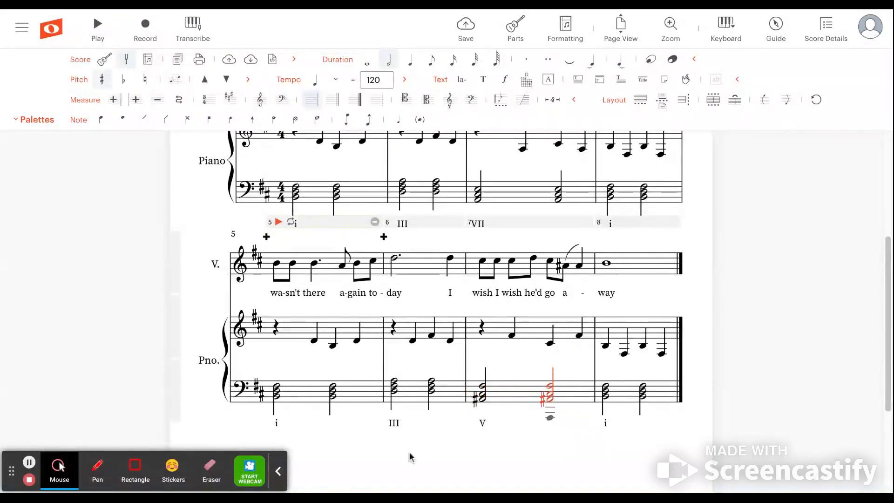
key(space)
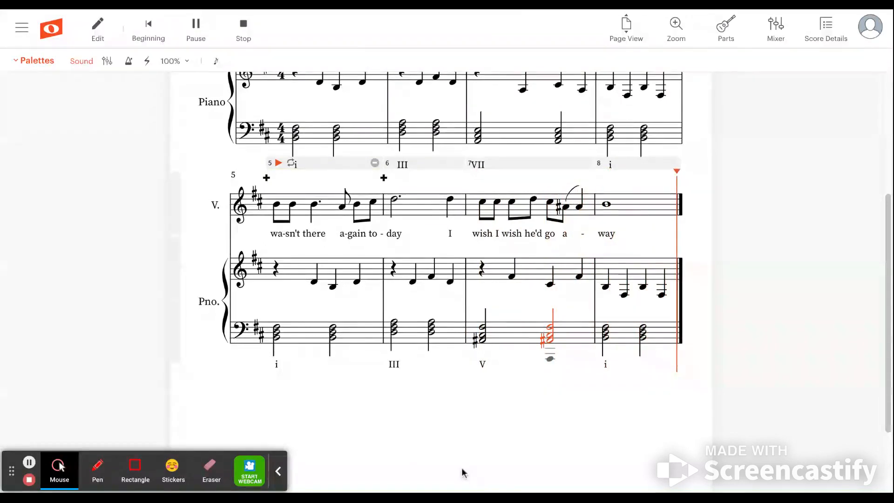
click(449, 444)
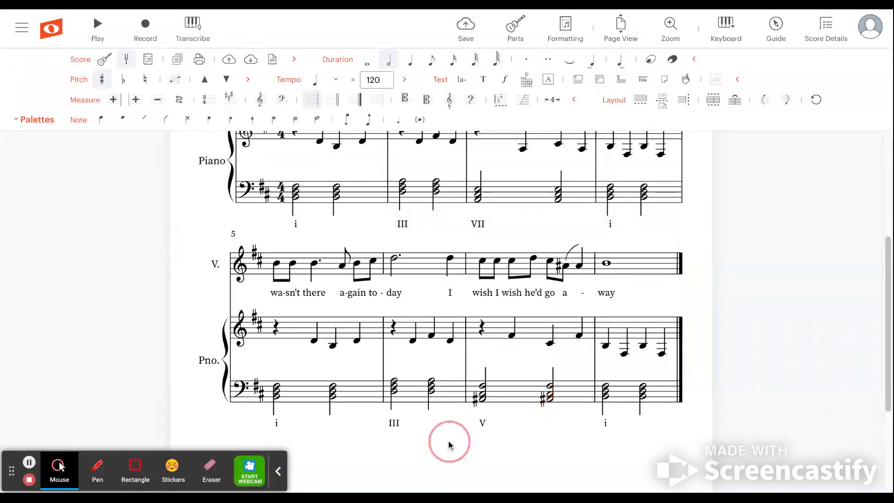
Play the song from the first voice note of measure 1 to hear the full revised version
click(277, 263)
scroll(276, 268, up, 3)
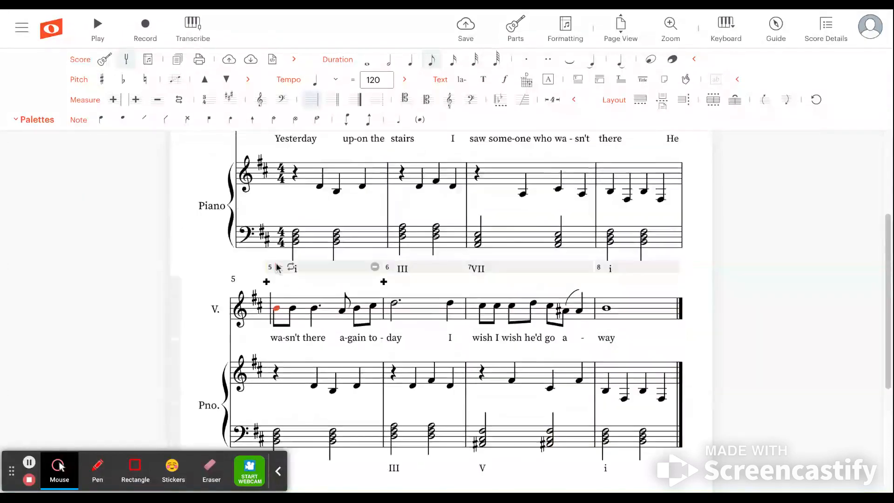
click(296, 216)
key(space)
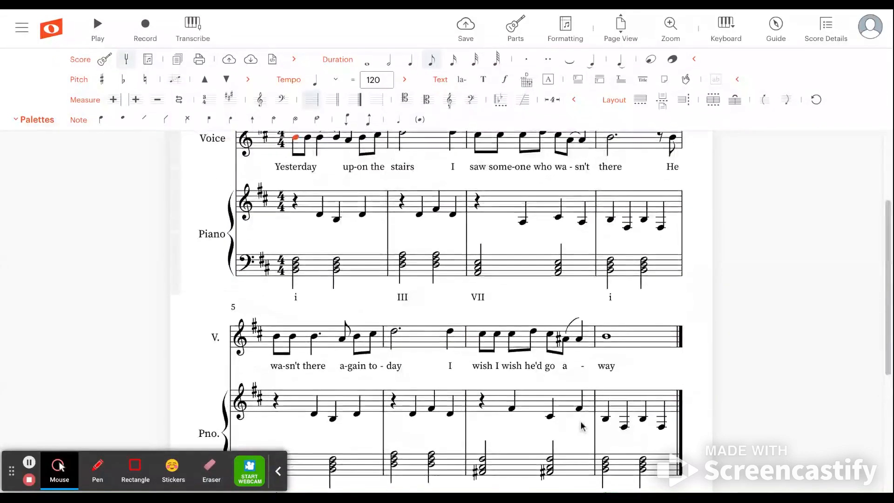
scroll(583, 426, up, 1)
scroll(583, 426, down, 3)
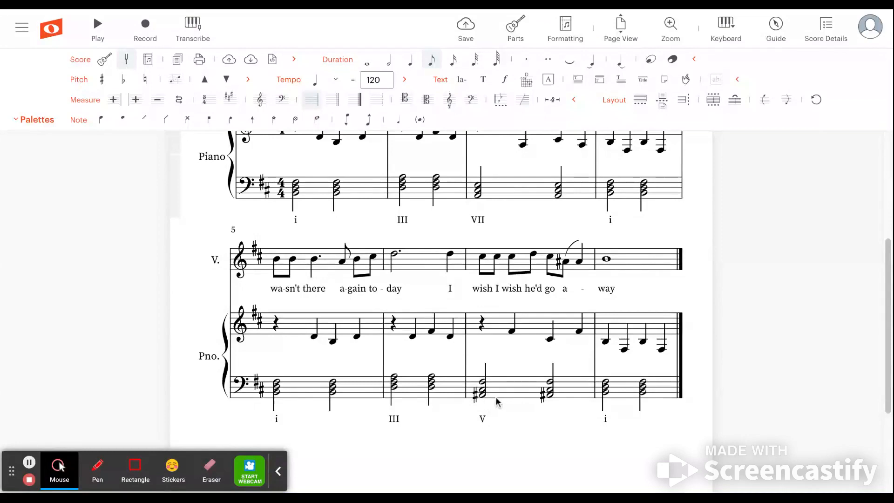
scroll(496, 410, up, 3)
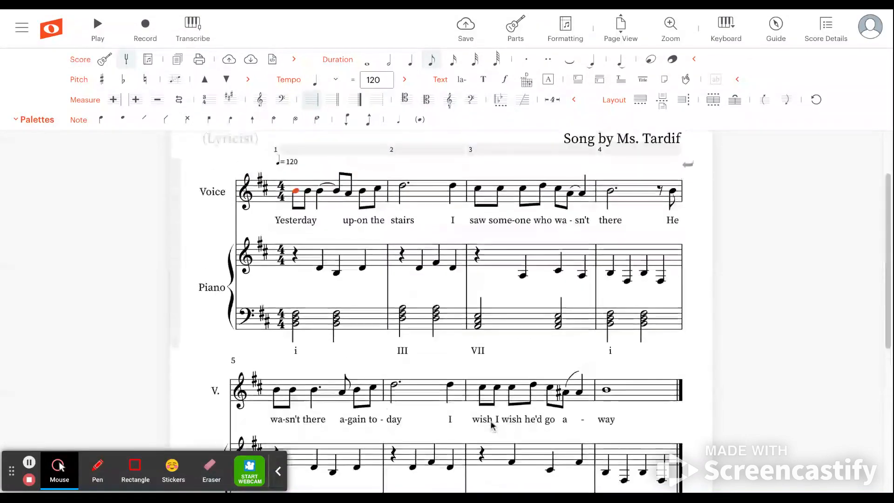
scroll(515, 329, down, 3)
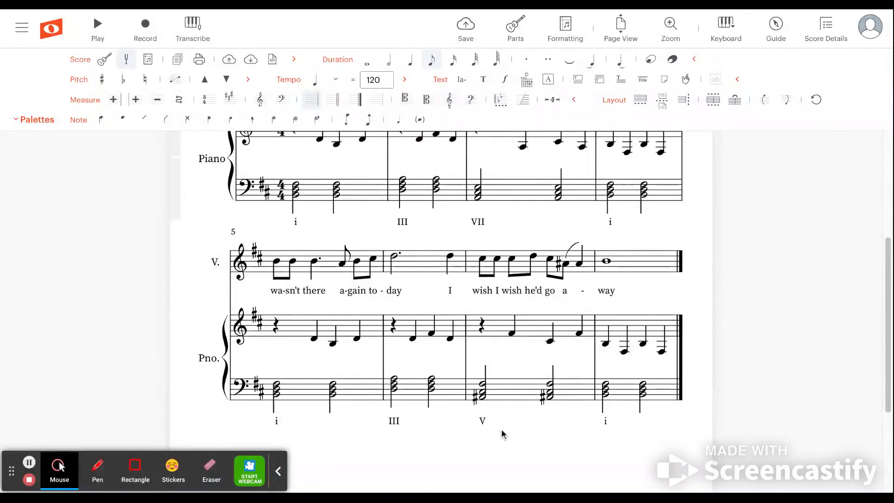
scroll(502, 434, up, 1)
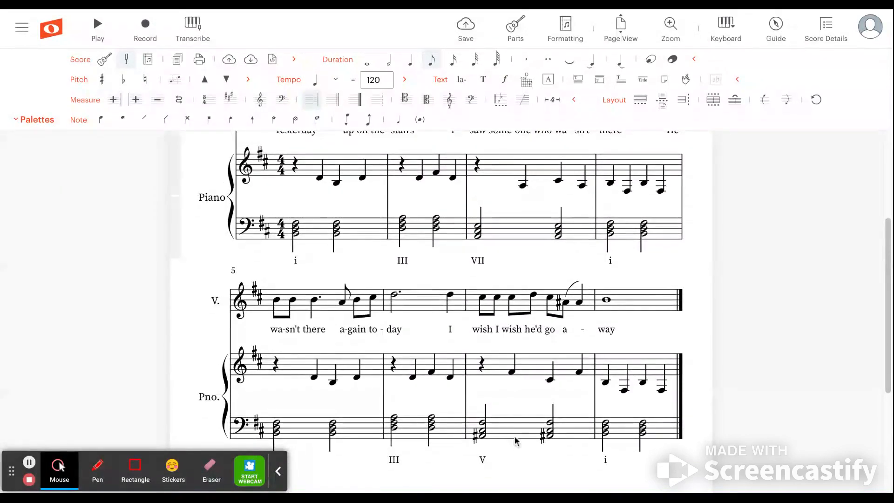
scroll(506, 406, down, 1)
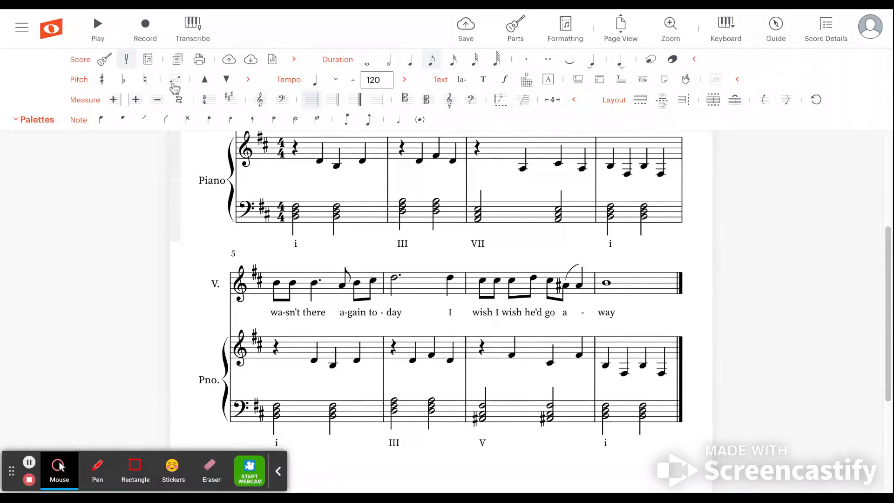
Show the Edit palette's tools above the score and hide them again
click(29, 122)
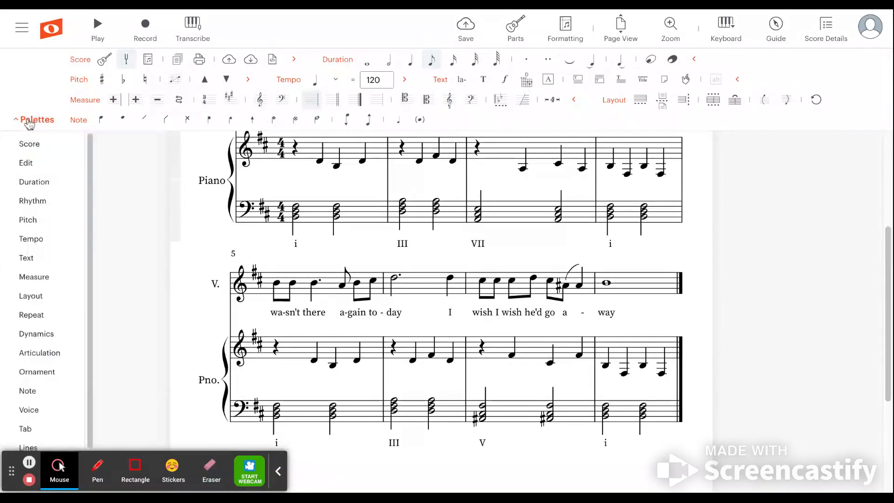
mouse_move(25, 171)
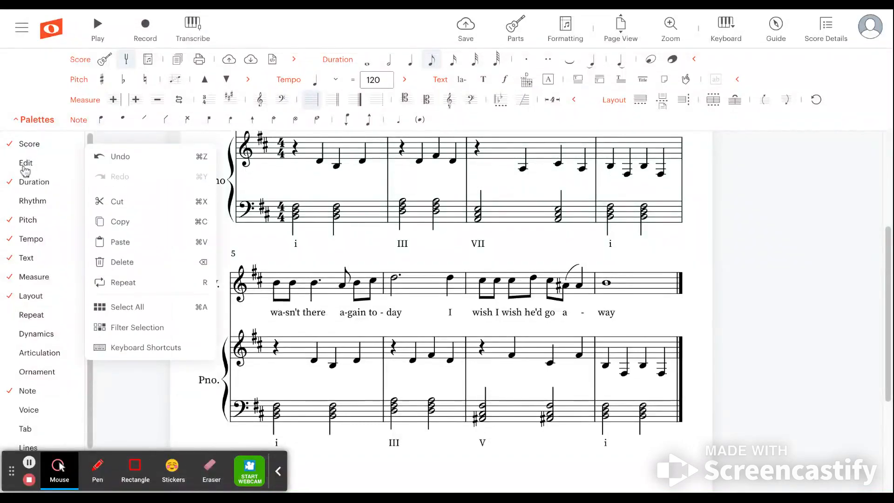
click(25, 167)
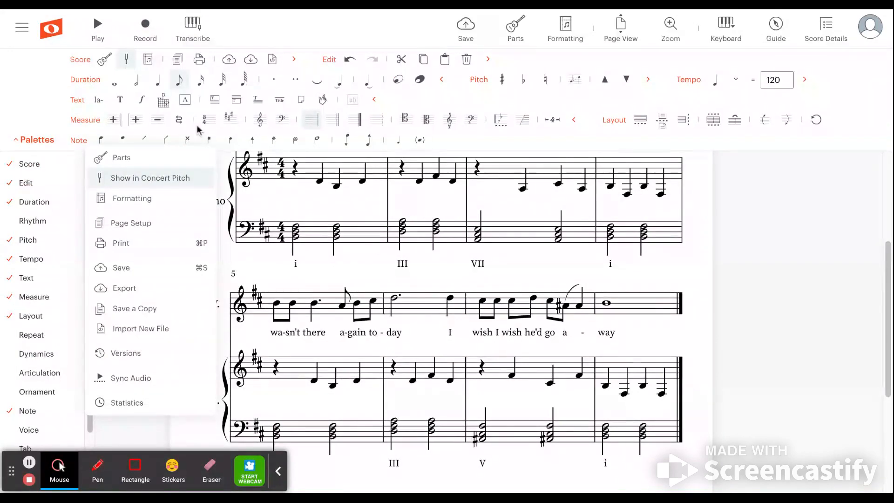
mouse_move(28, 187)
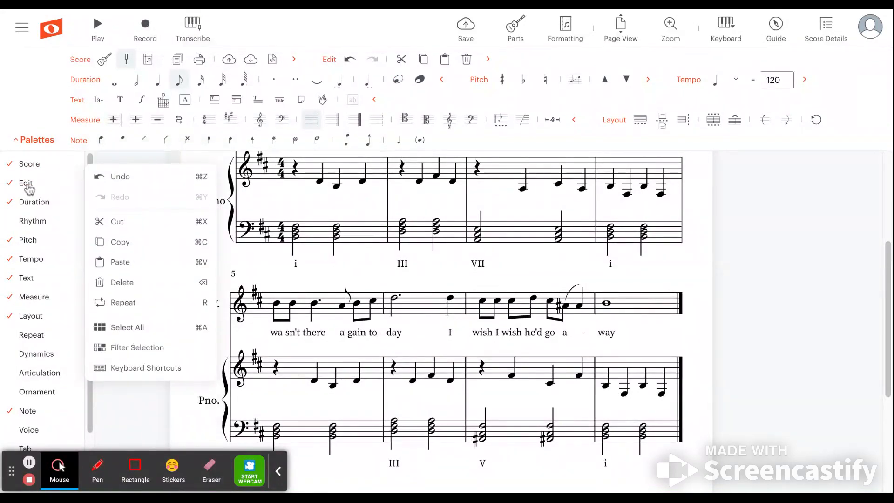
click(27, 185)
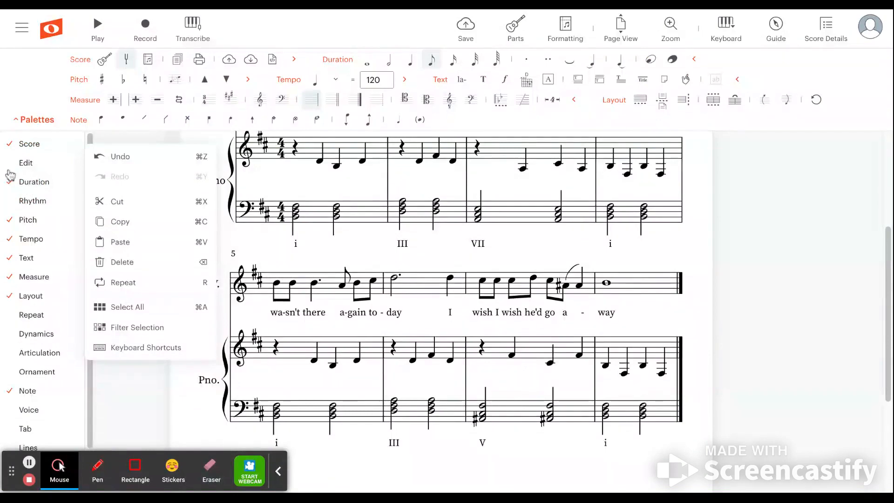
Hide the Note palette's tools from the area above the score
mouse_move(51, 144)
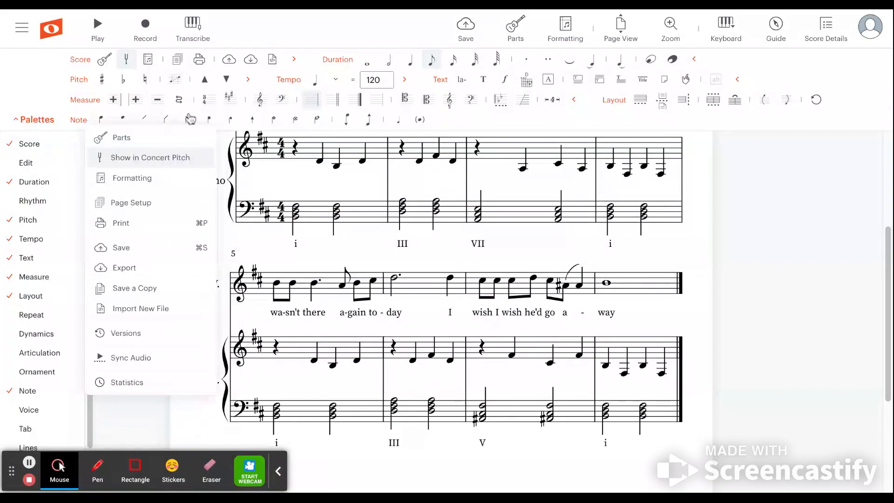
mouse_move(11, 302)
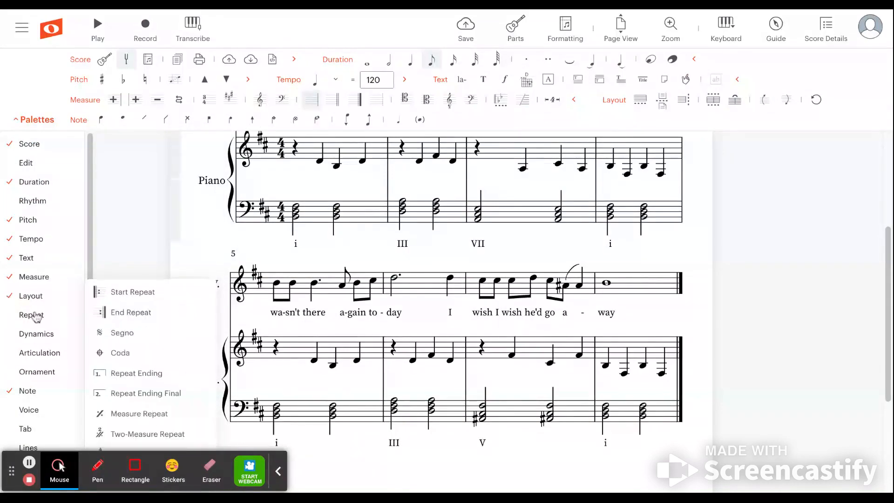
click(29, 378)
mouse_move(29, 385)
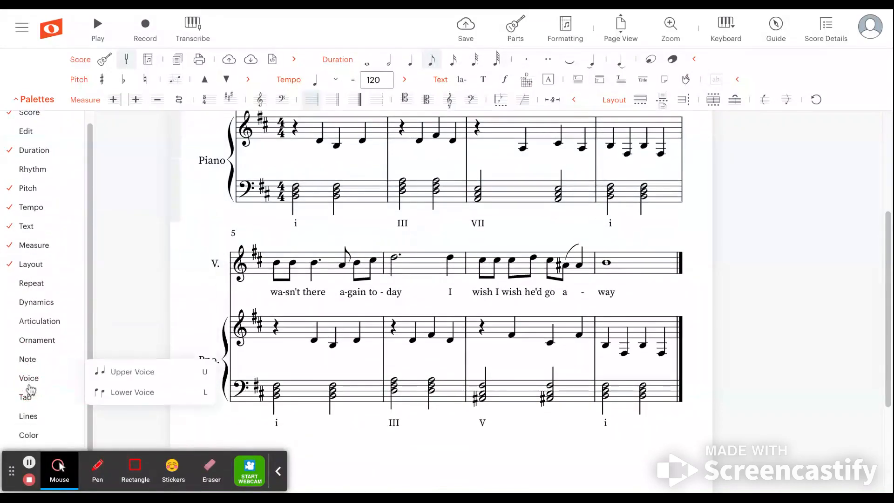
Hide the Text palette's tools and show them again
scroll(30, 390, up, 1)
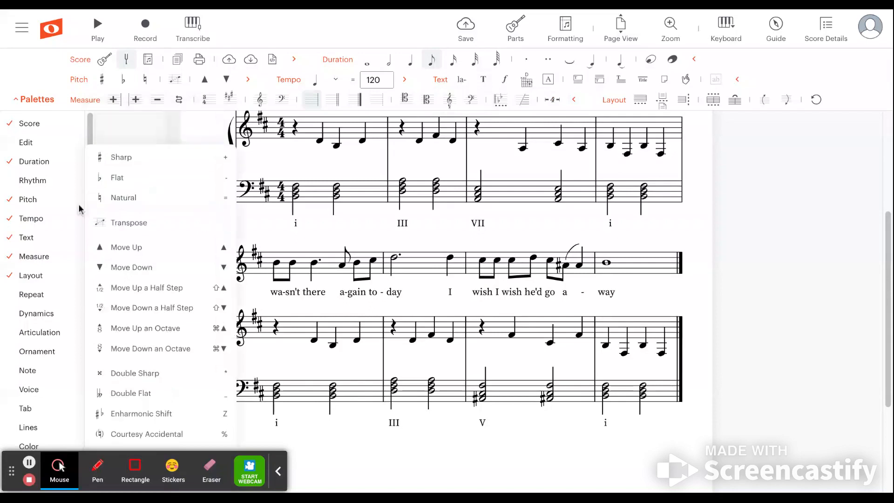
click(25, 241)
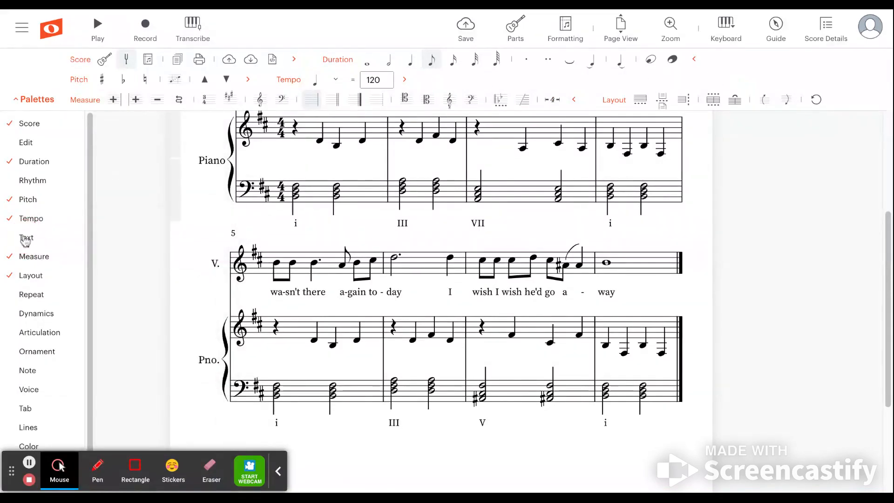
click(26, 237)
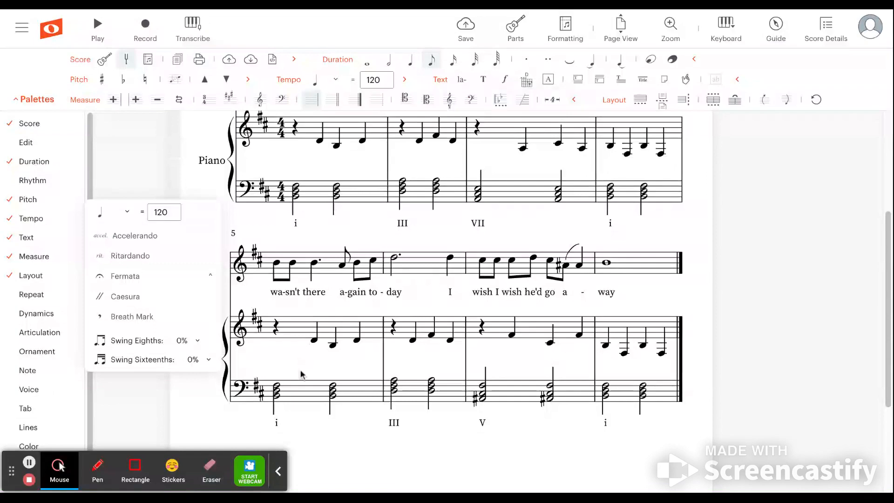
Add the chord symbol "b minor" to the first left-hand chord of measure 1 and delete it with its chord diagram
click(349, 456)
scroll(349, 459, up, 4)
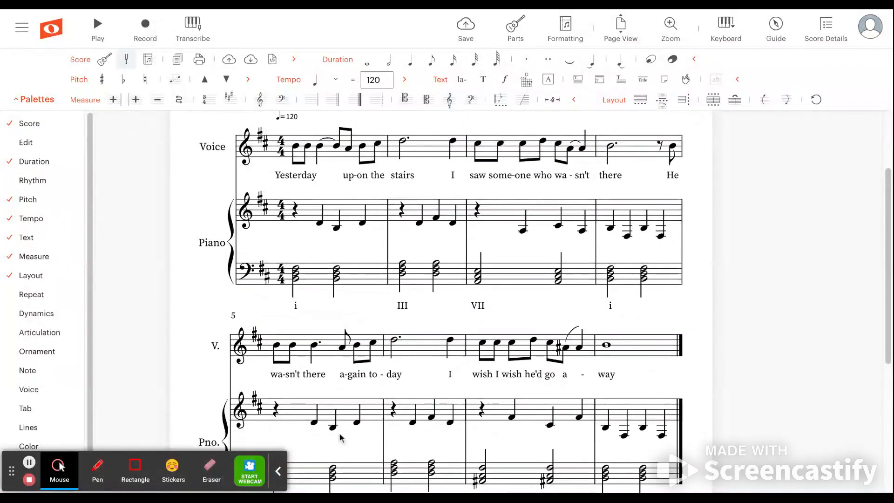
click(296, 278)
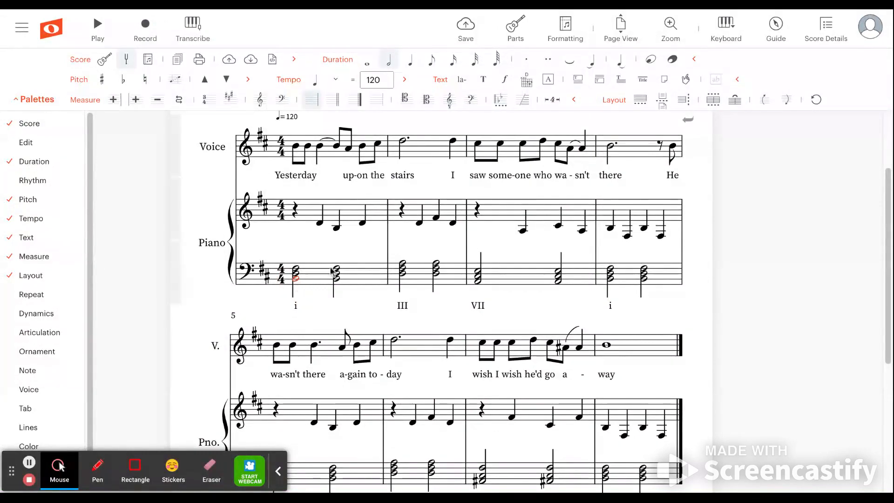
click(529, 84)
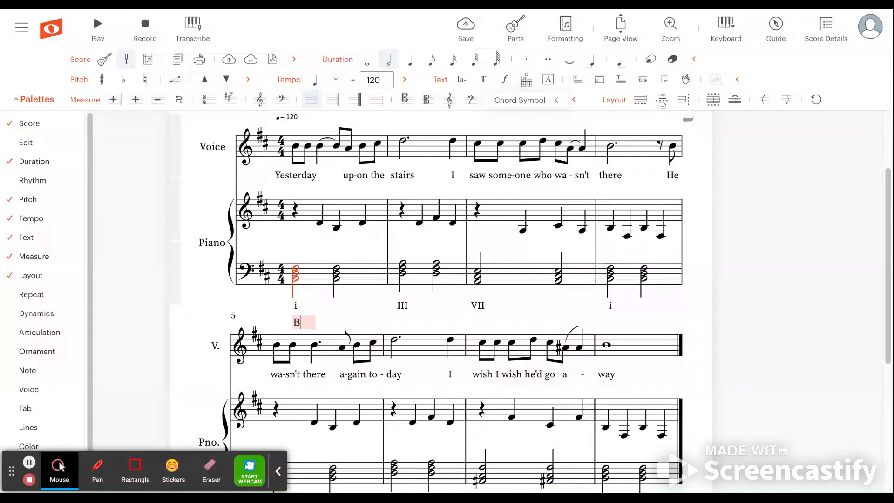
key(BackSpace)
text(b minor)
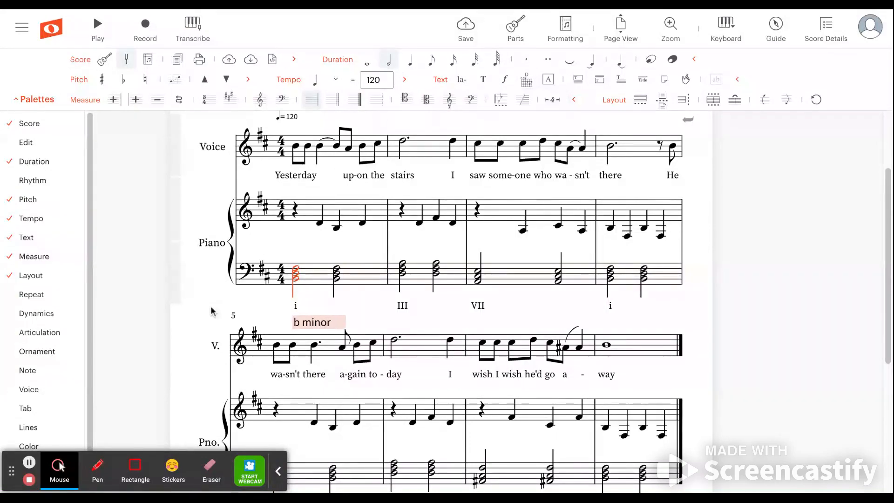
click(196, 296)
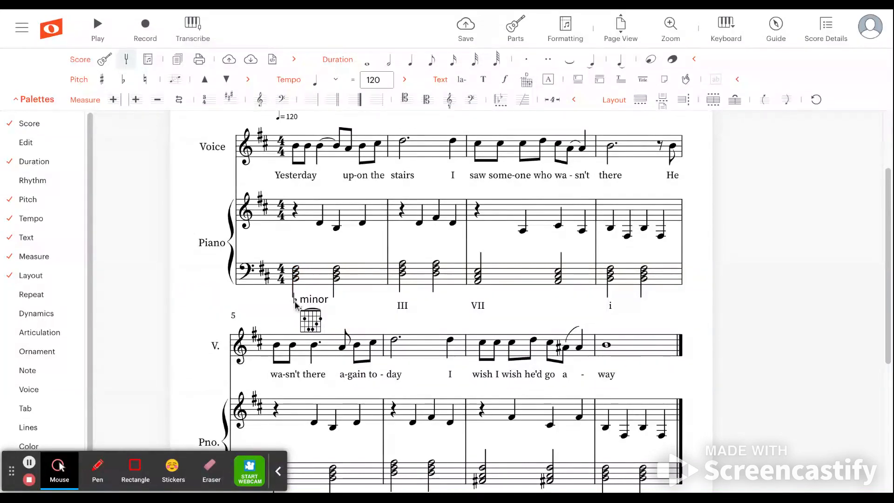
click(316, 321)
key(Delete)
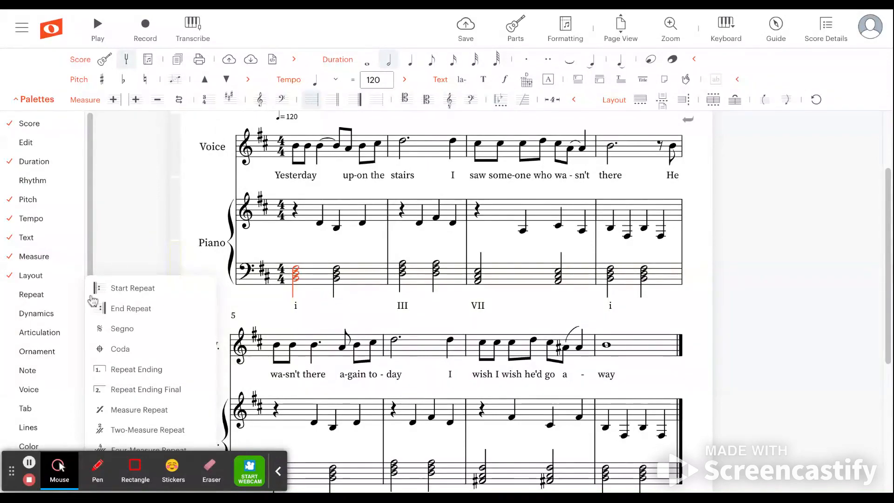
Show the Dynamics palette's tools above the score and hide them again
scroll(36, 298, down, 1)
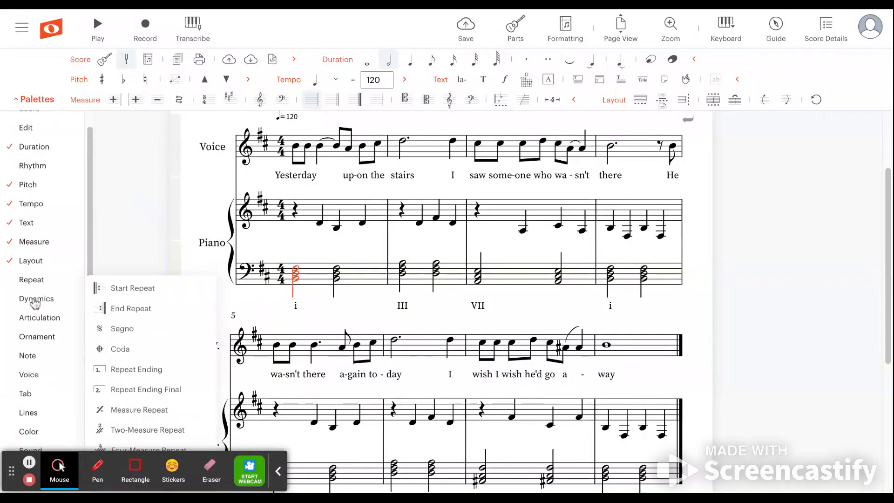
click(34, 307)
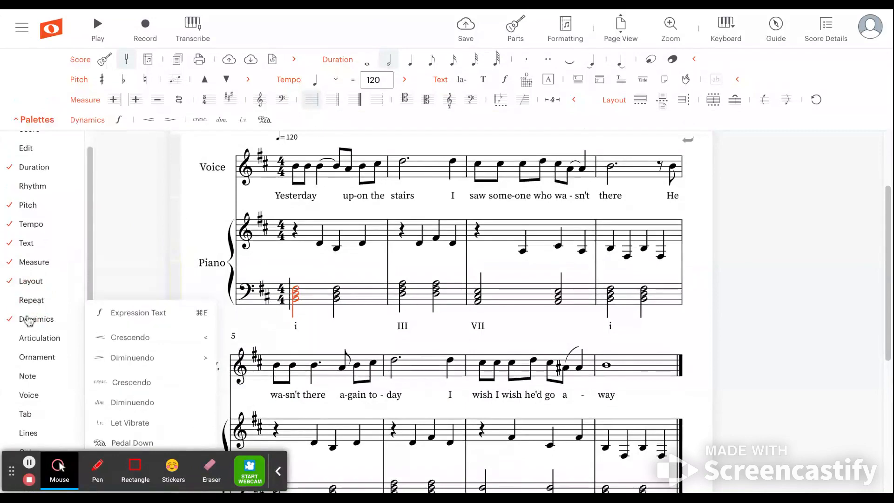
click(29, 319)
mouse_move(29, 322)
scroll(29, 321, up, 1)
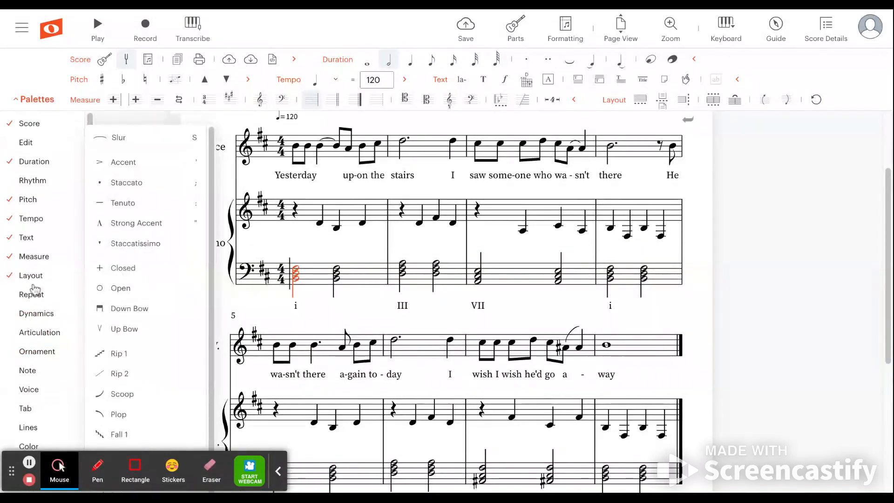
mouse_move(35, 264)
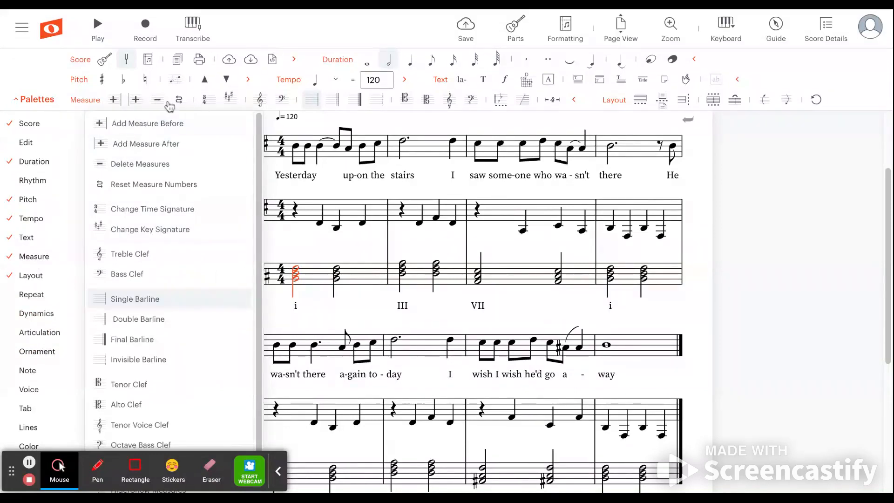
mouse_move(18, 282)
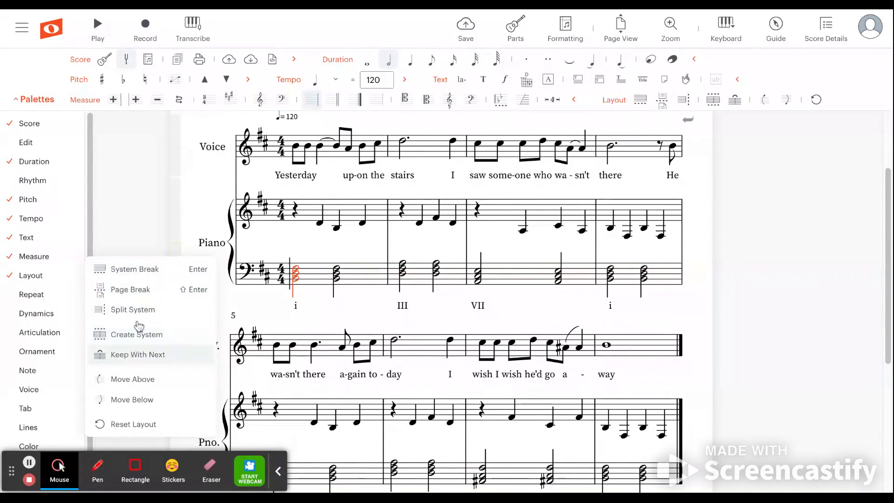
scroll(139, 312, up, 3)
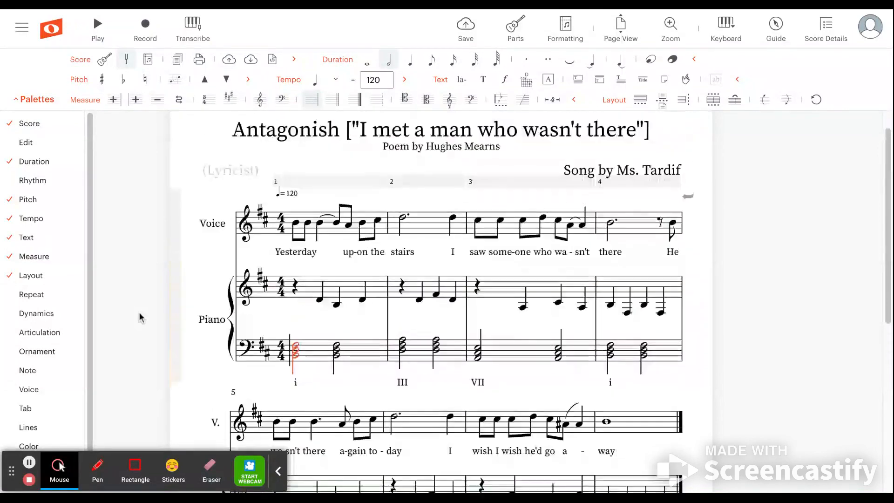
Select measure 8 of the voice staff, hide and re-show the Measure palette's tools, and view its measure commands
scroll(138, 312, down, 4)
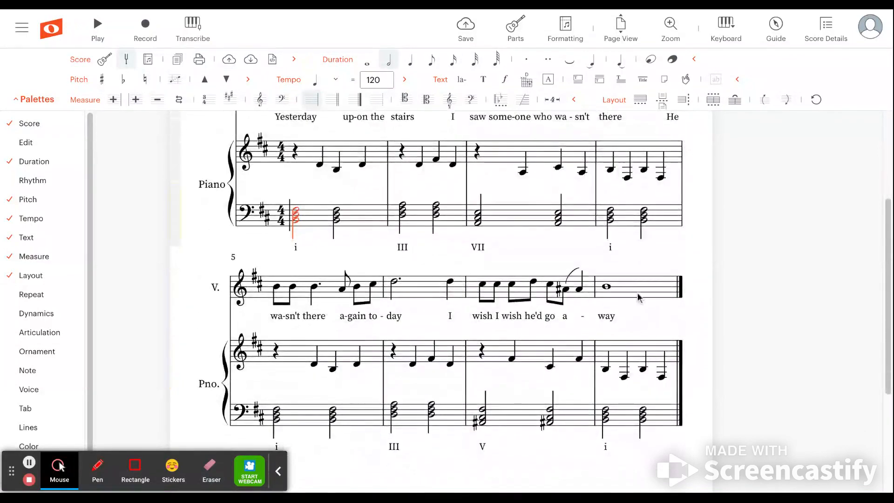
click(657, 289)
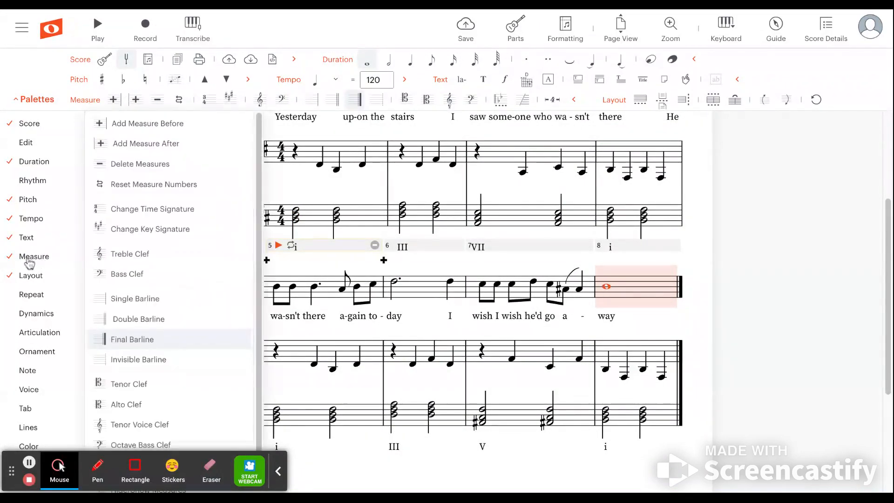
click(47, 262)
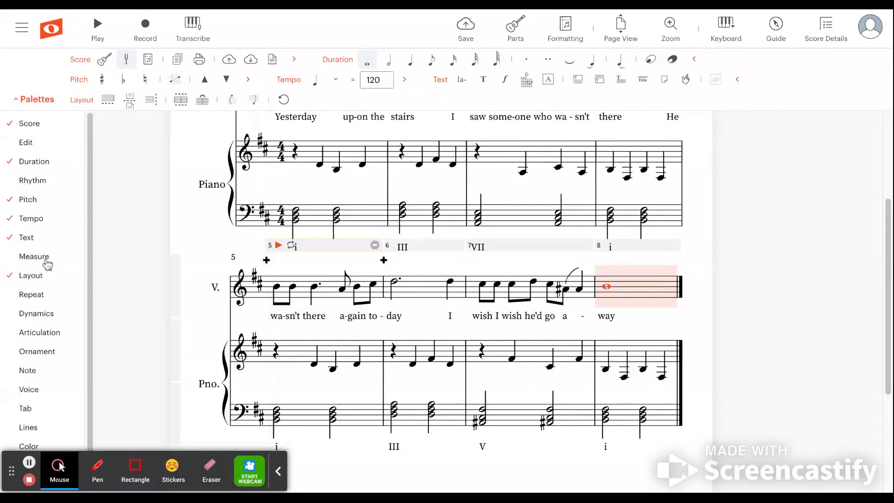
click(45, 263)
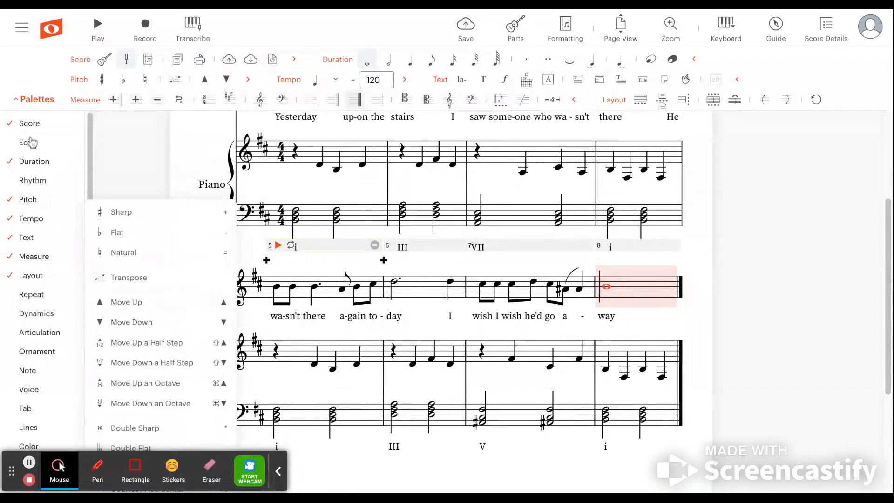
mouse_move(33, 256)
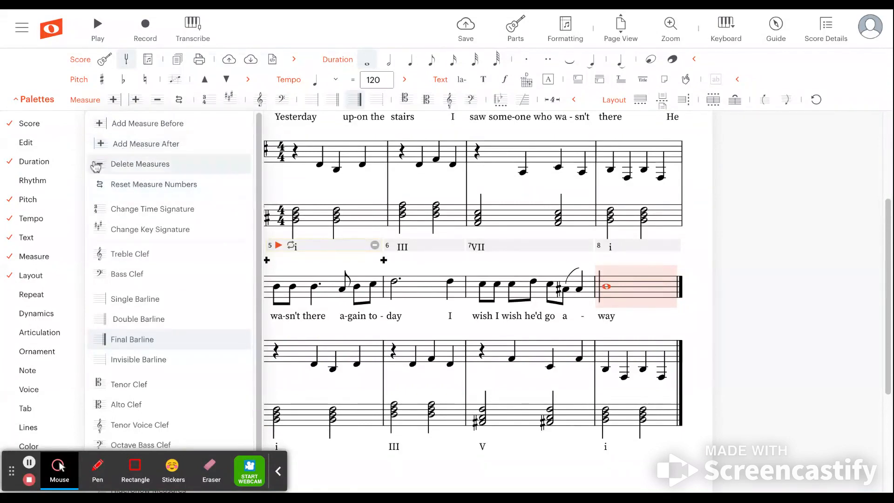
Add four empty measures after measure 8
click(34, 256)
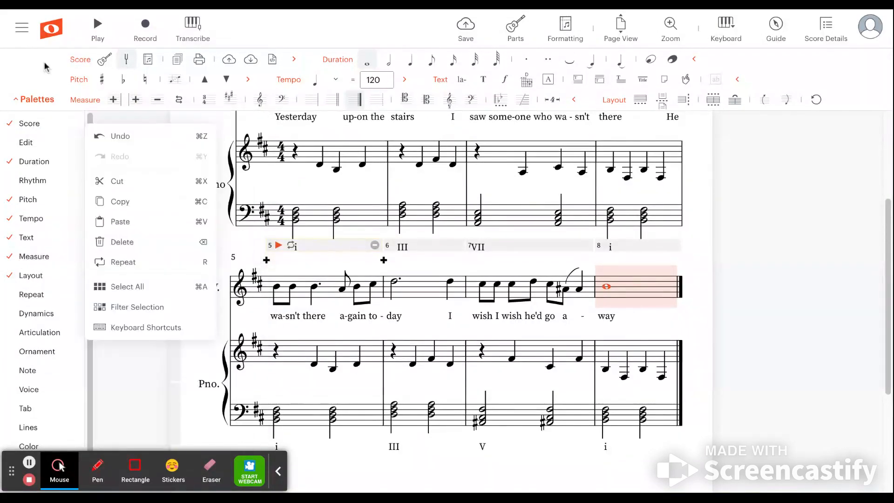
click(136, 99)
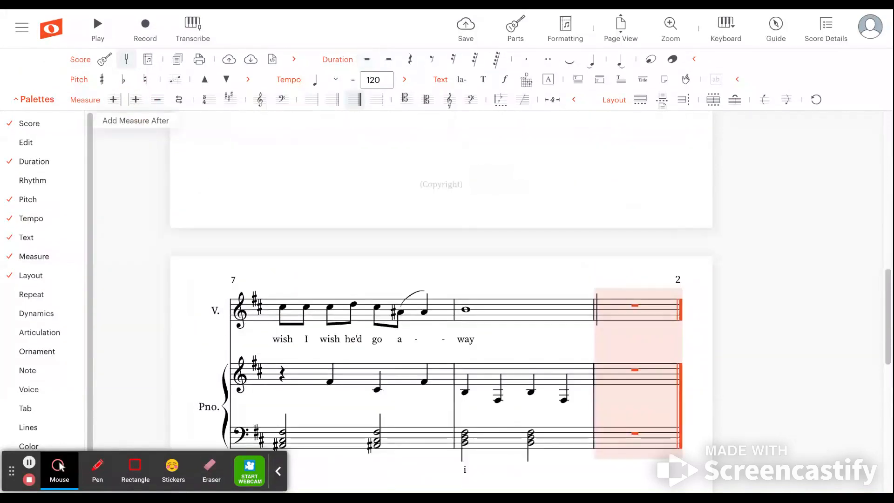
click(136, 99)
click(136, 100)
click(136, 99)
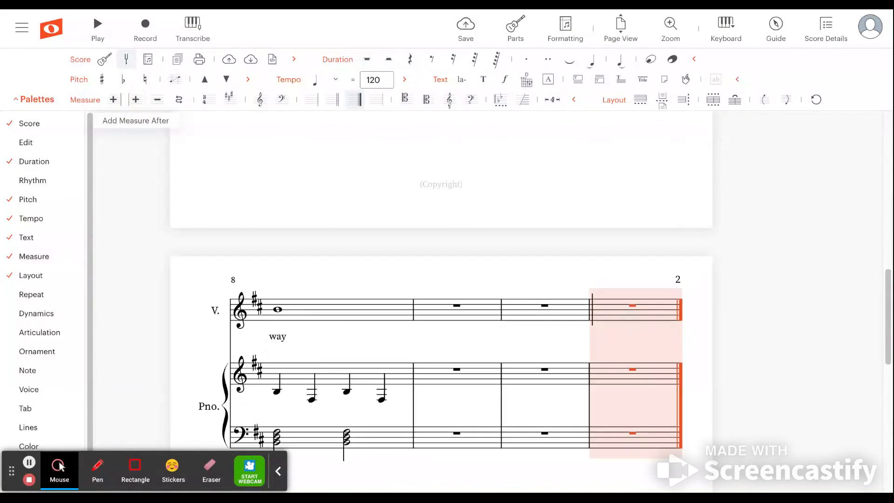
click(158, 102)
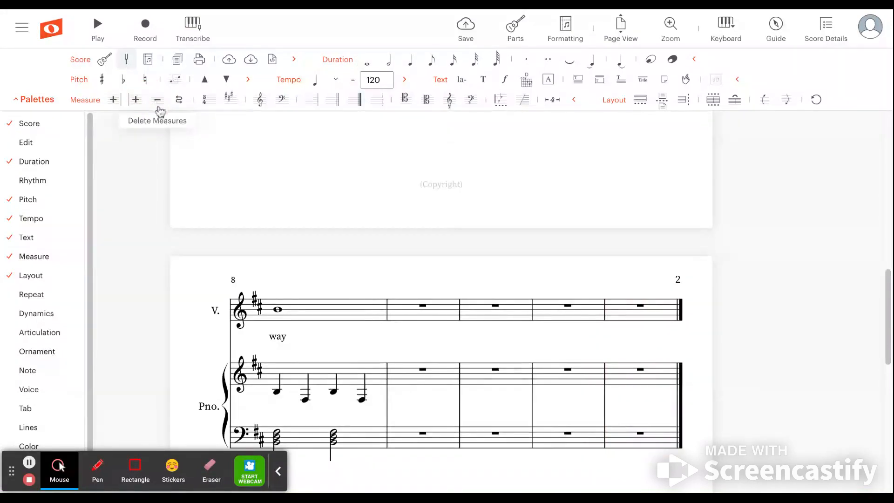
Insert a system break after measure 8, so the four added measures start on their own line
scroll(434, 414, up, 15)
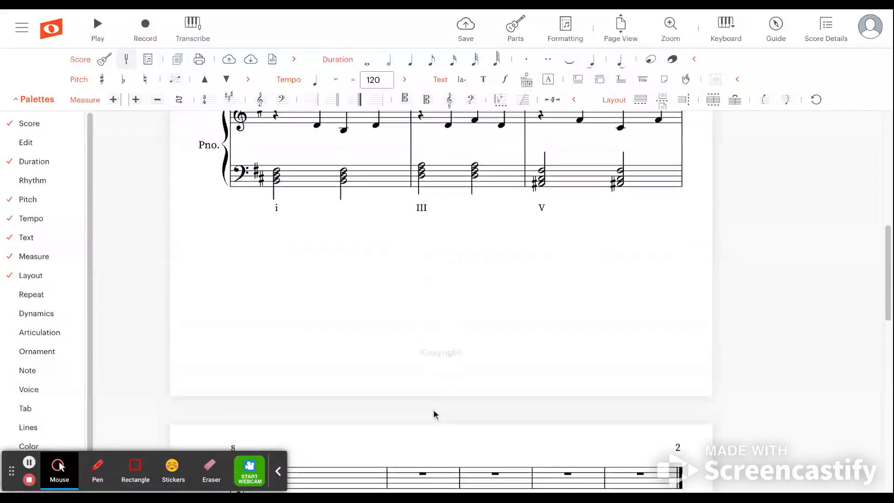
scroll(434, 414, up, 3)
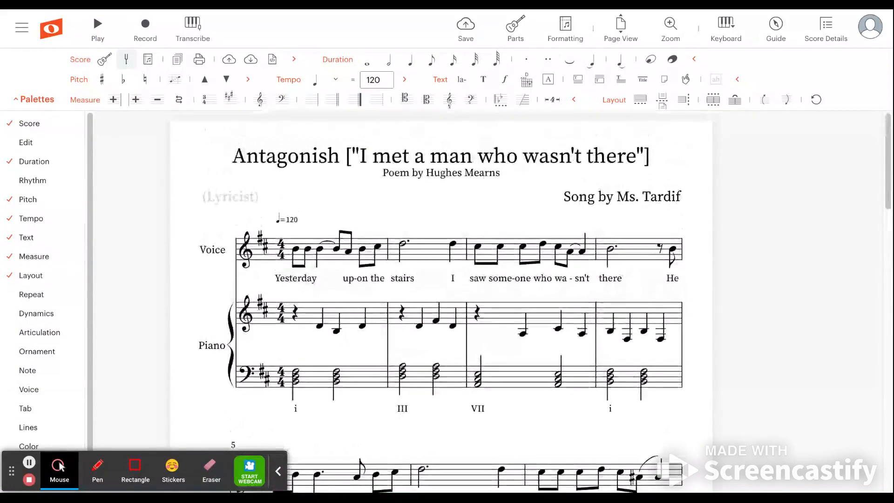
scroll(433, 414, down, 12)
scroll(434, 414, down, 1)
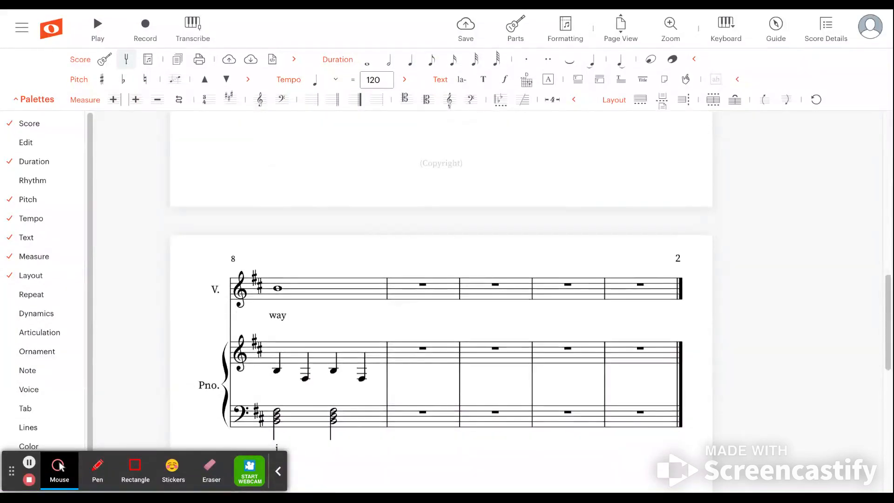
scroll(489, 259, up, 12)
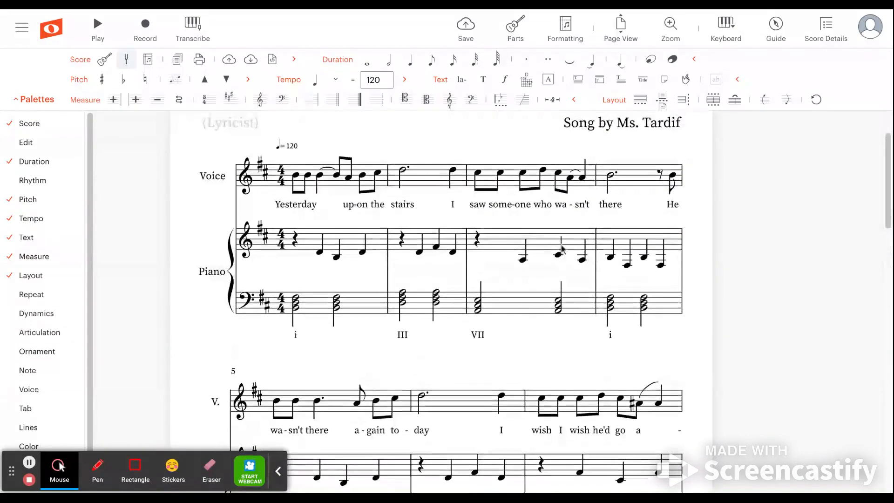
scroll(489, 279, down, 2)
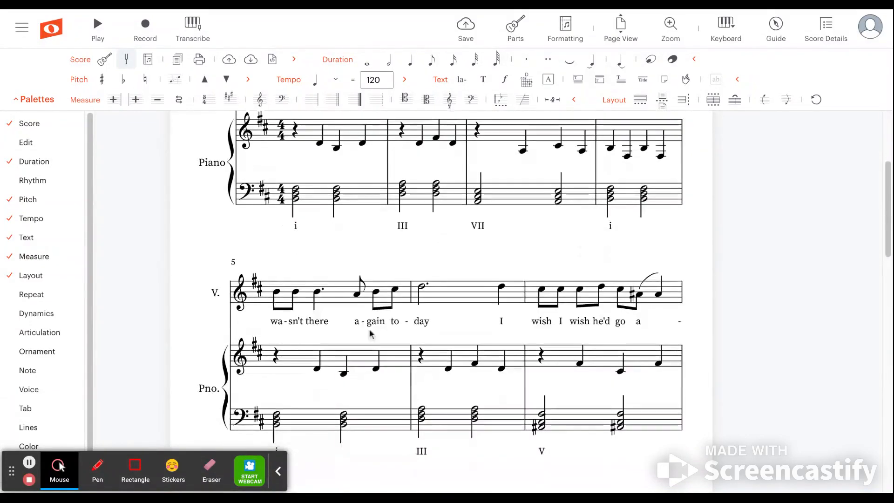
scroll(385, 365, down, 5)
scroll(384, 365, down, 4)
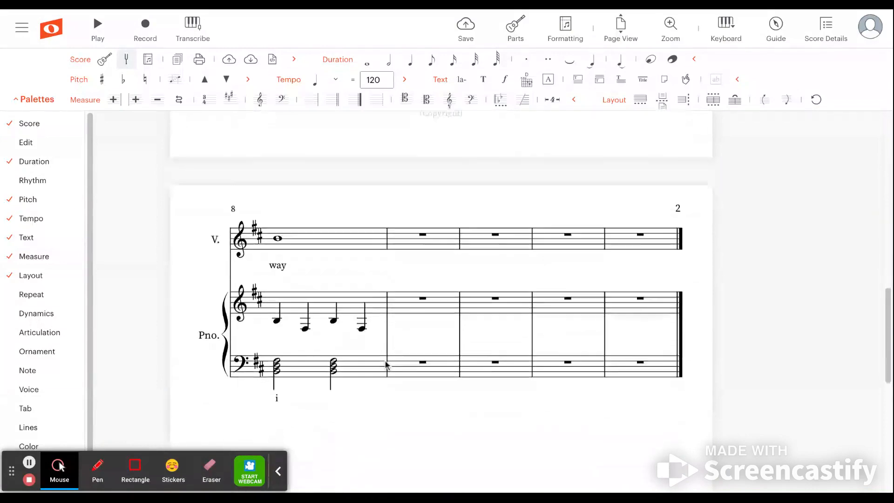
click(329, 199)
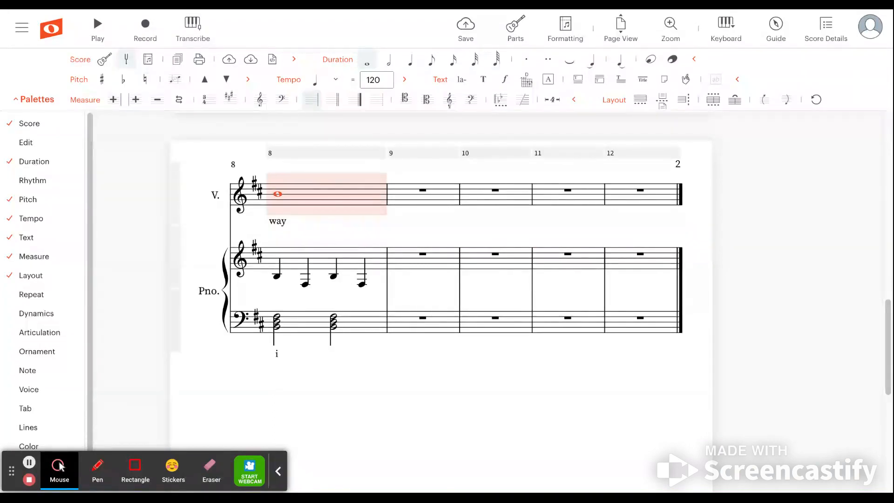
key(Return)
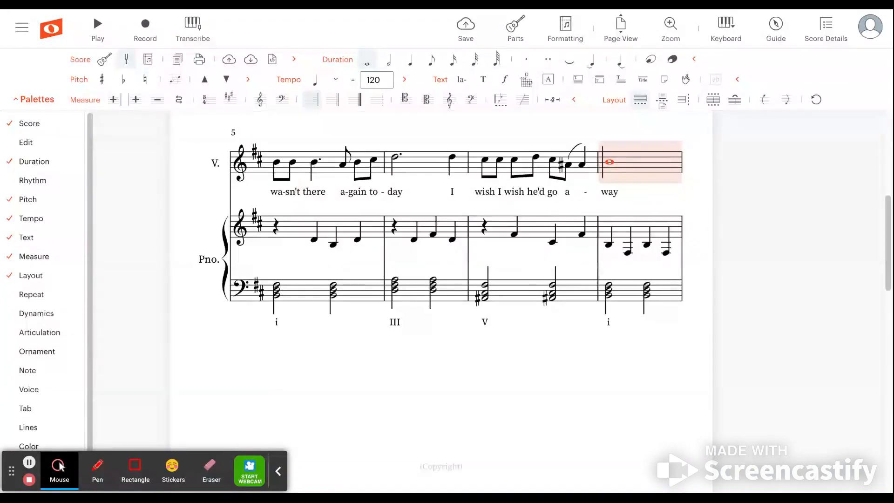
Check how both pages are laid out and select measure 12 of the voice staff
scroll(636, 209, up, 5)
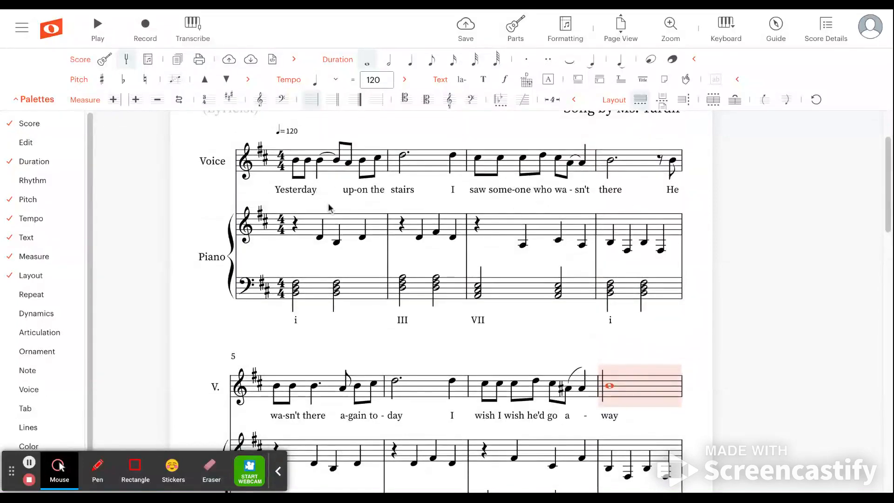
scroll(345, 283, down, 3)
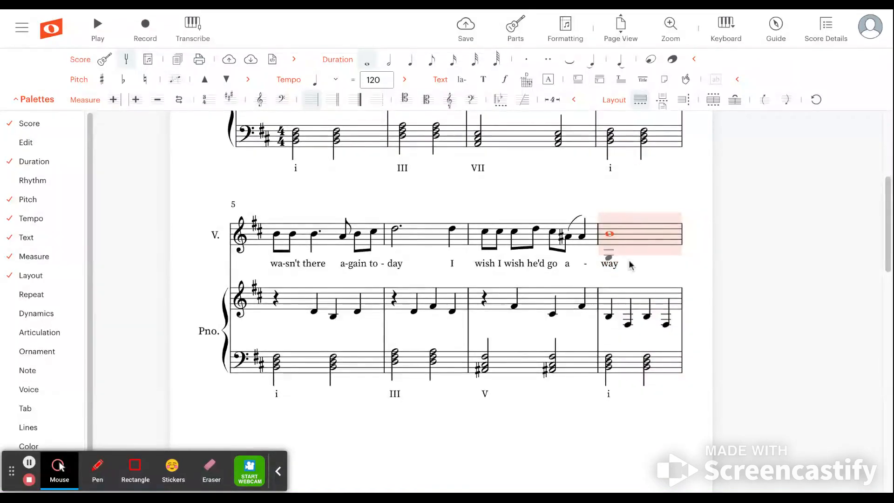
scroll(629, 264, down, 6)
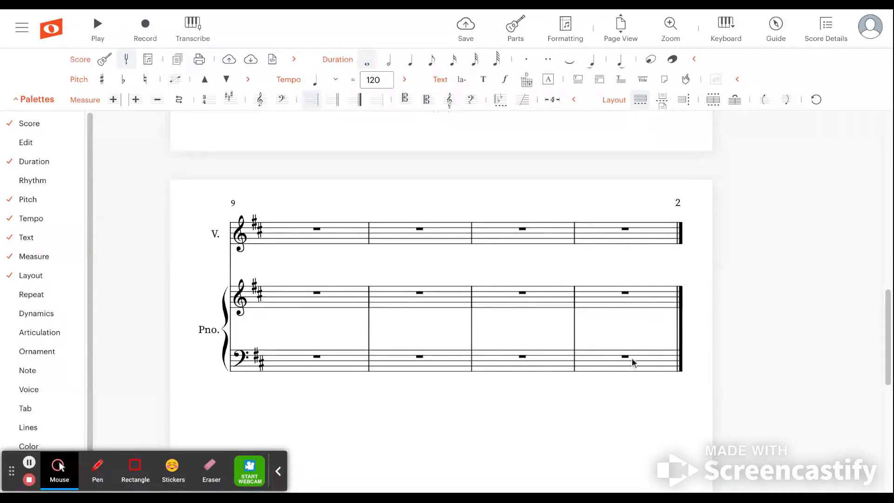
scroll(225, 414, down, 3)
scroll(242, 405, up, 2)
click(656, 224)
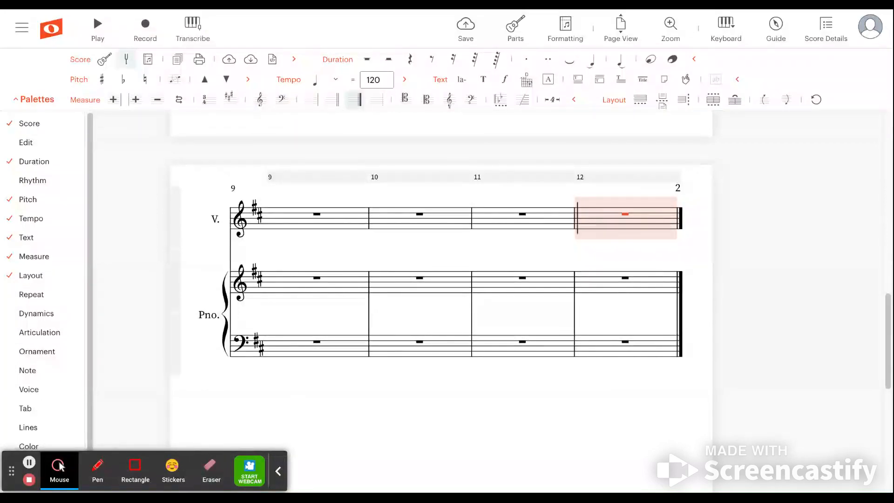
Look through the palettes' commands, including Voice and Tab, and hide the Text palette's tools
scroll(50, 319, down, 1)
mouse_move(39, 343)
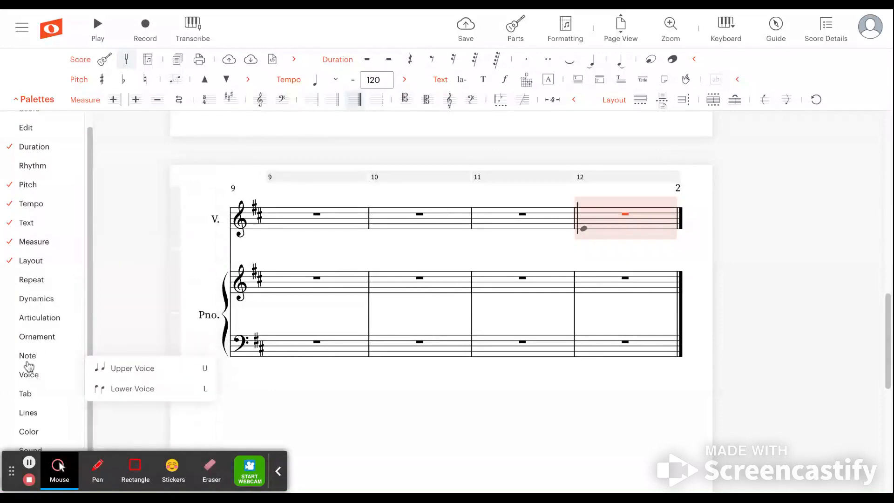
mouse_move(28, 361)
mouse_move(30, 381)
mouse_move(28, 397)
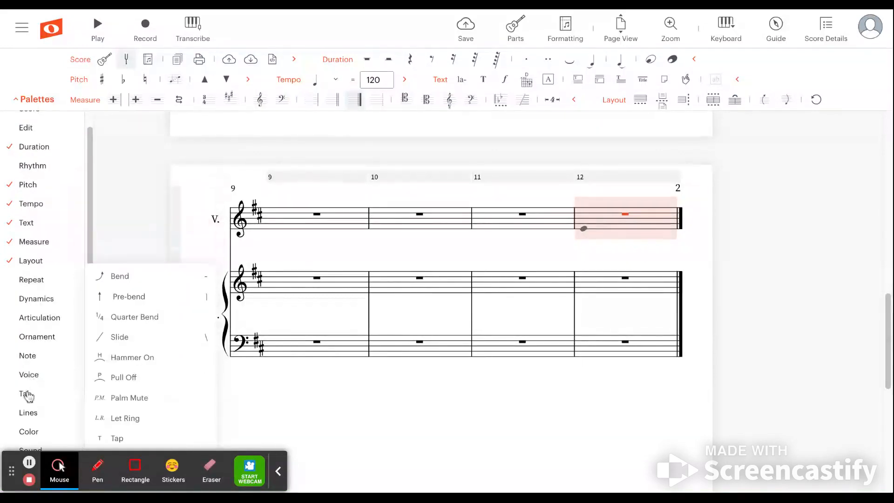
scroll(34, 279, up, 1)
mouse_move(37, 263)
scroll(35, 260, up, 1)
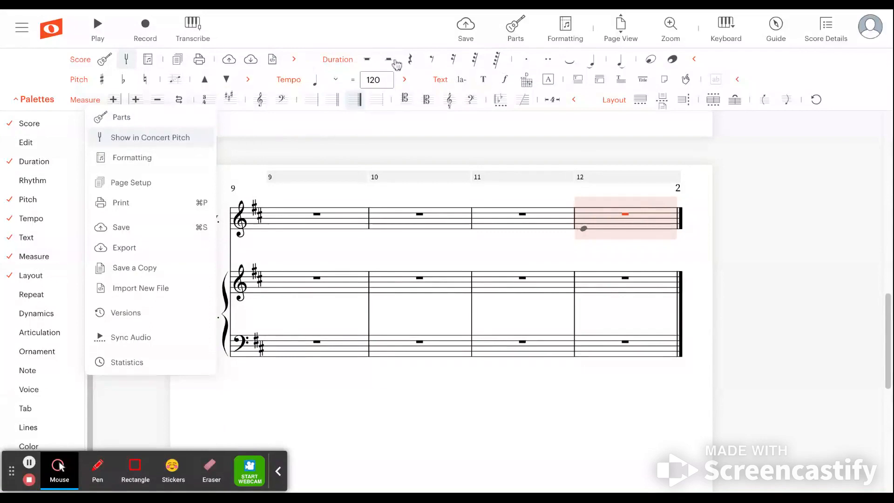
click(27, 242)
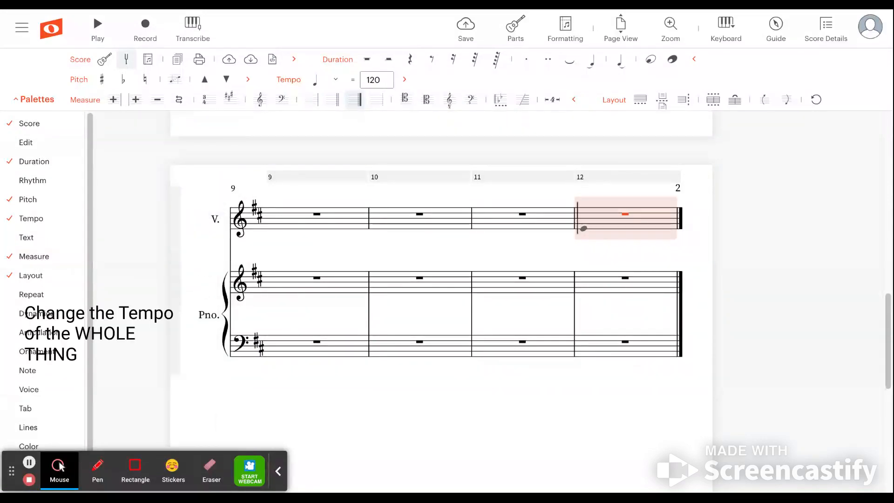
Select the entire score, look over the selection across both pages, and clear it
scroll(383, 261, up, 10)
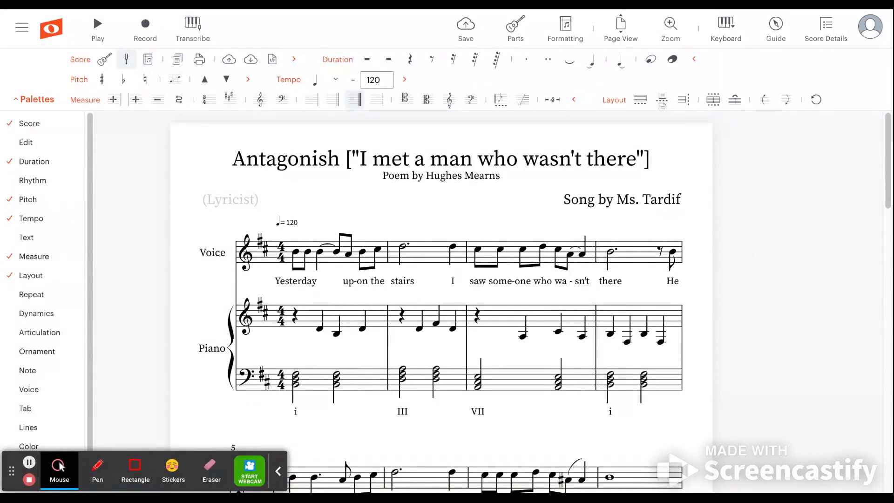
key(ctrl+a)
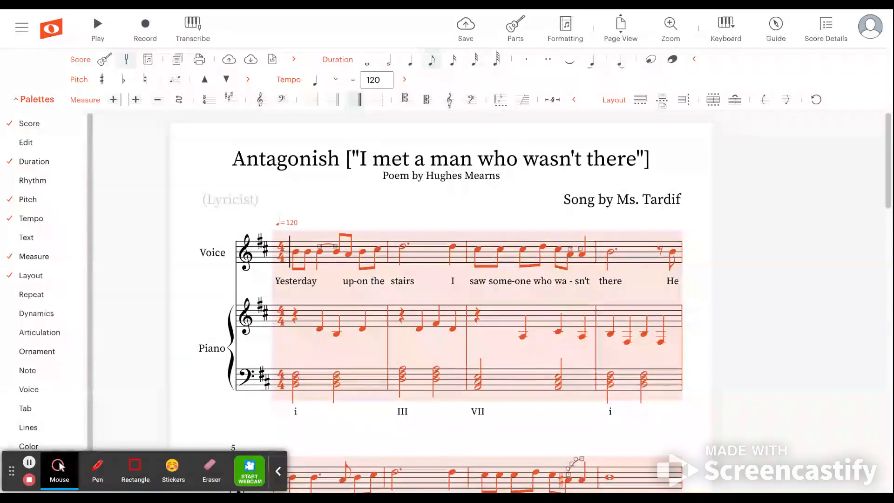
scroll(502, 313, down, 15)
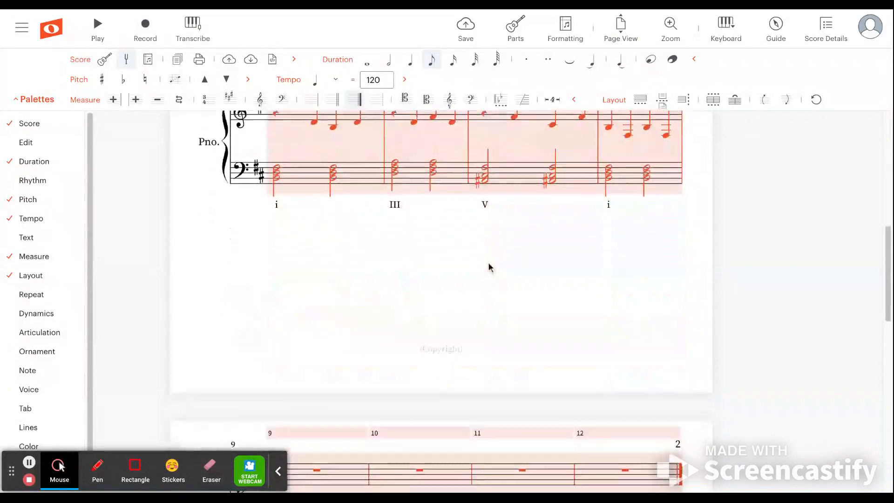
scroll(488, 267, up, 15)
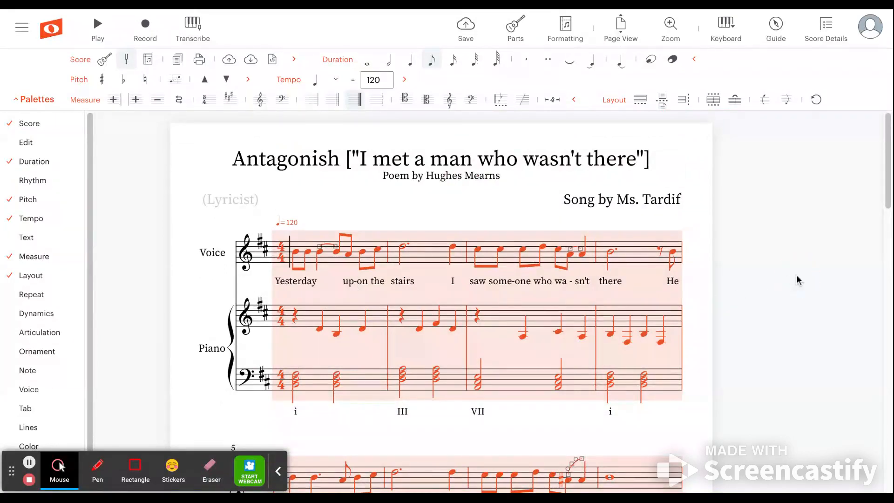
click(673, 169)
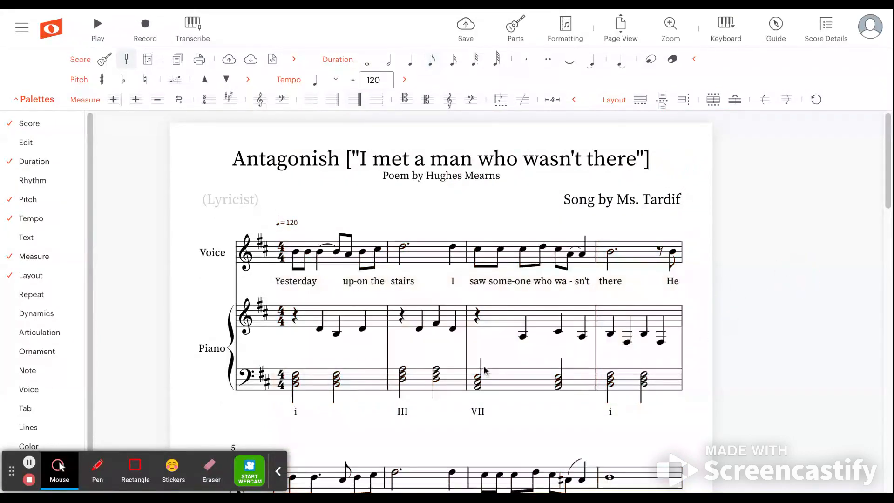
Select the entire score and set its tempo to 100 quarter notes per minute
key(ctrl+a)
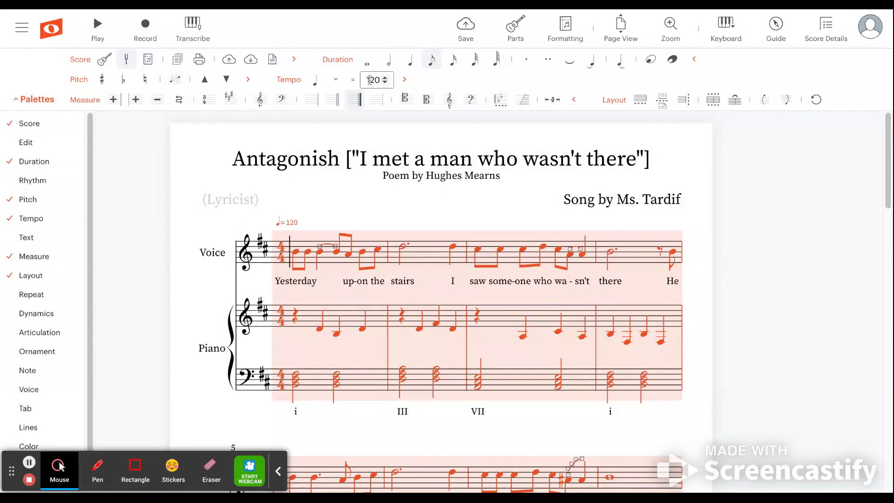
click(370, 80)
double_click(369, 80)
text(100)
click(777, 221)
click(688, 151)
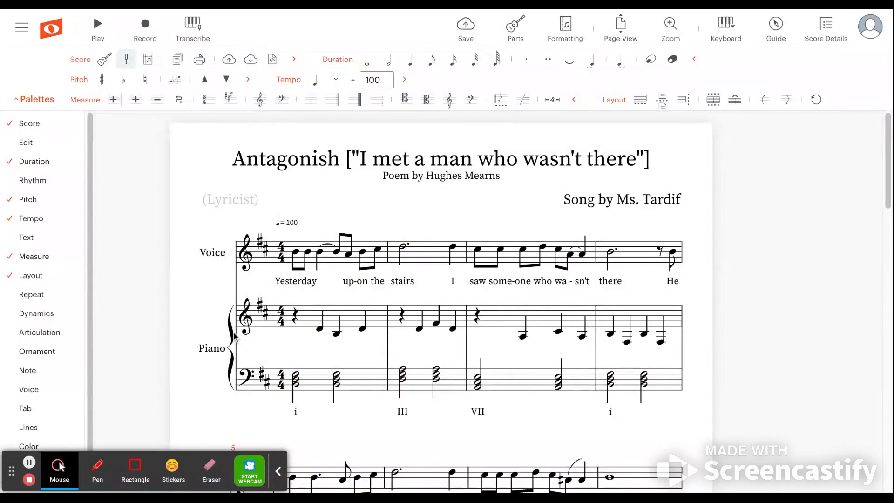
Play the song's opening measures at the new tempo, collapse the palette list, and stop playback to return to editing
key(space)
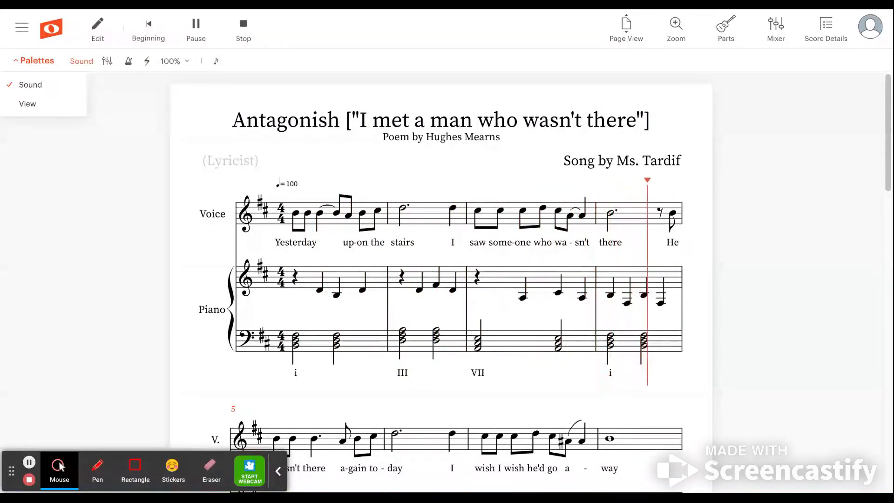
key(space)
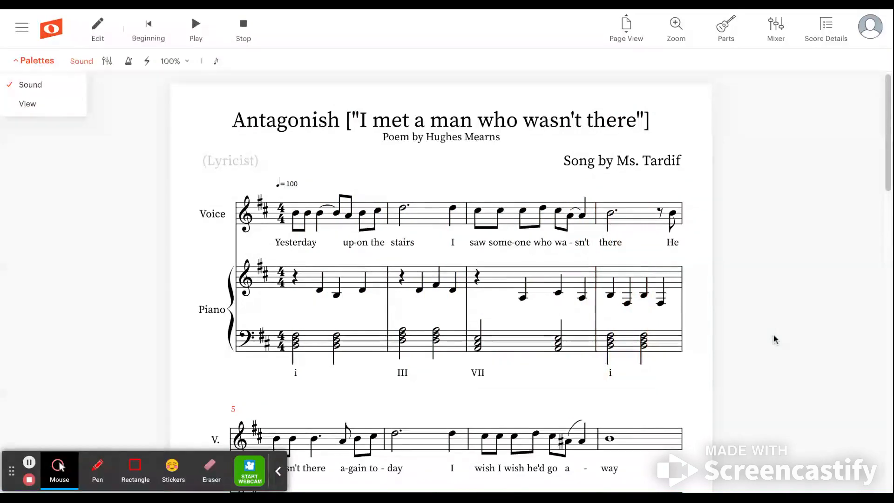
scroll(742, 276, down, 10)
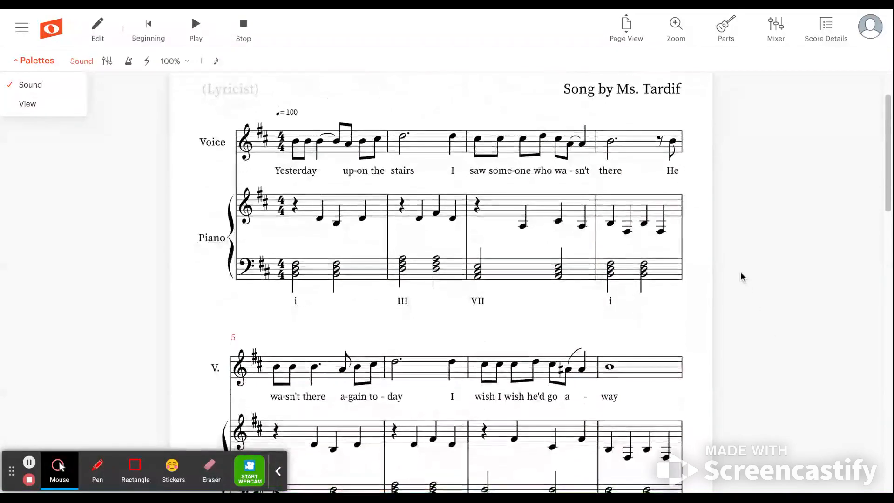
scroll(743, 277, up, 10)
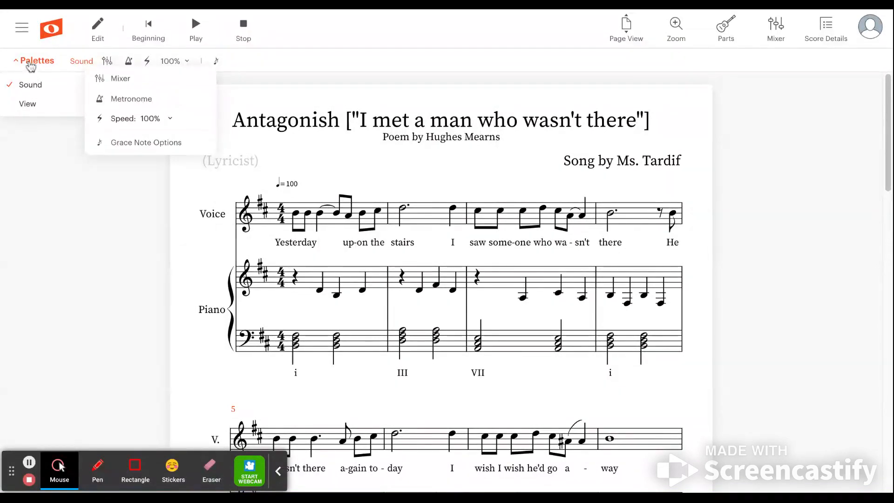
click(30, 63)
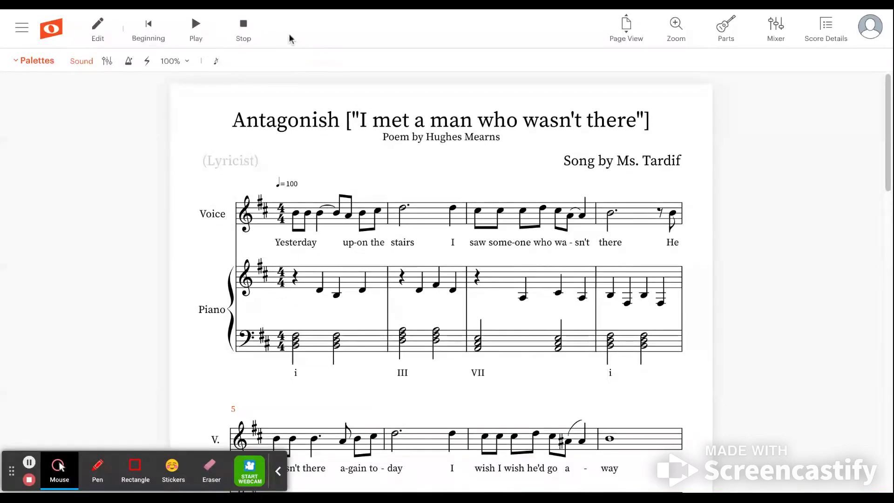
click(243, 29)
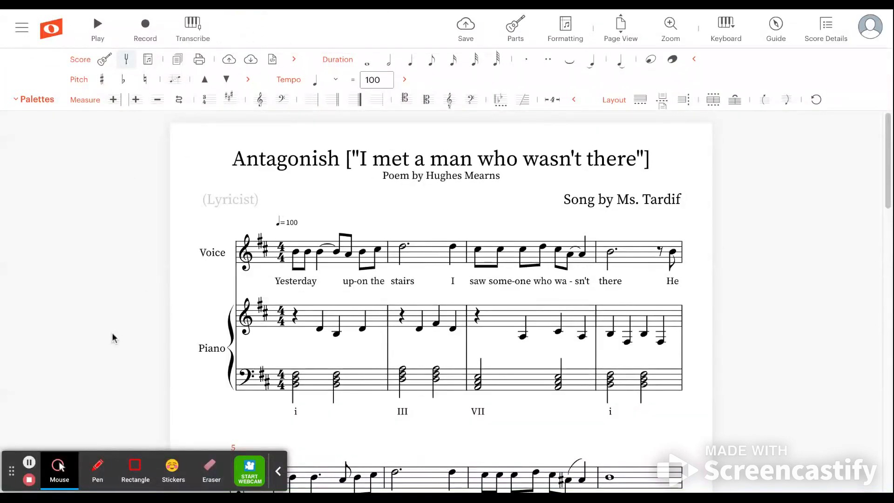
Save the score and open its Score Details
click(468, 33)
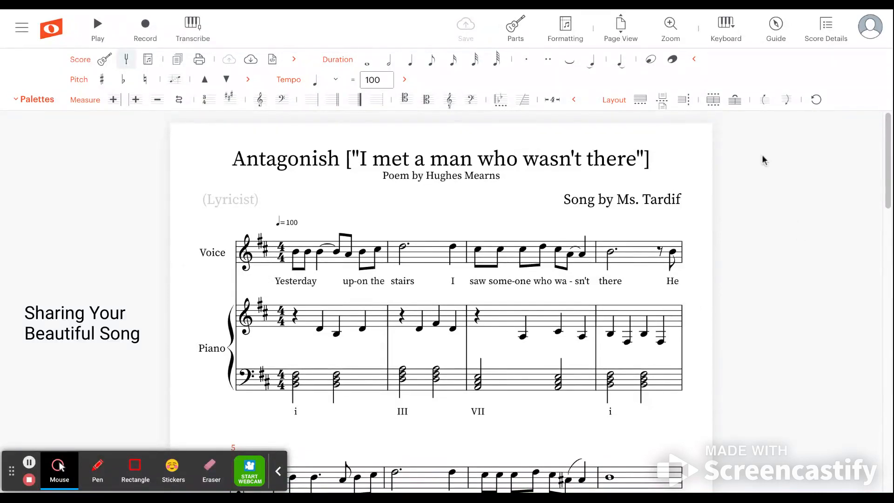
click(824, 37)
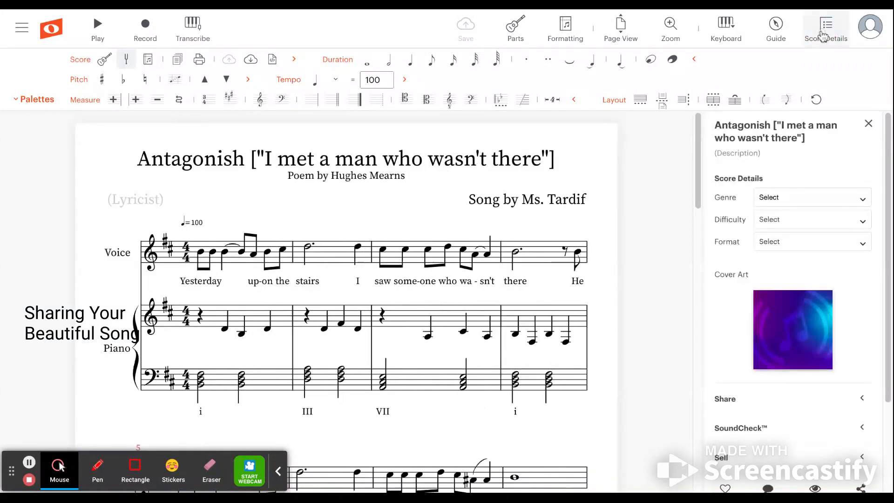
Save the score's sharing details with view access for everyone with a link and the copyright given as an original work
scroll(791, 289, down, 3)
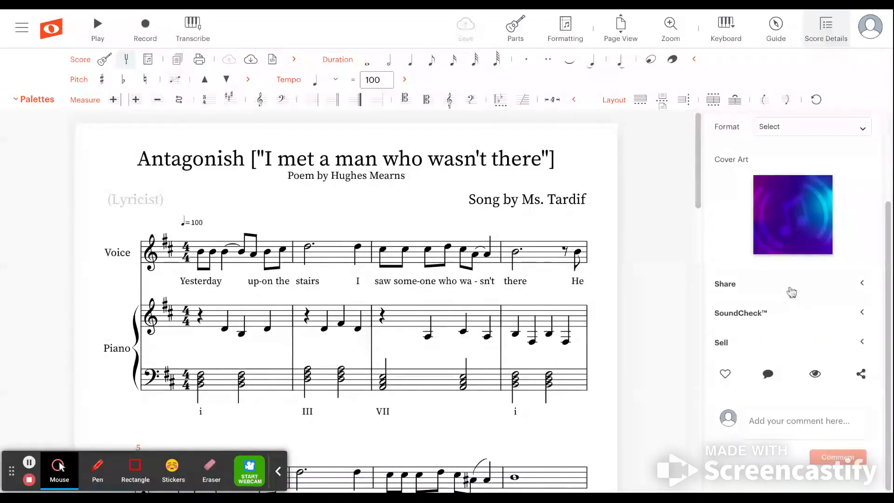
click(729, 287)
click(837, 338)
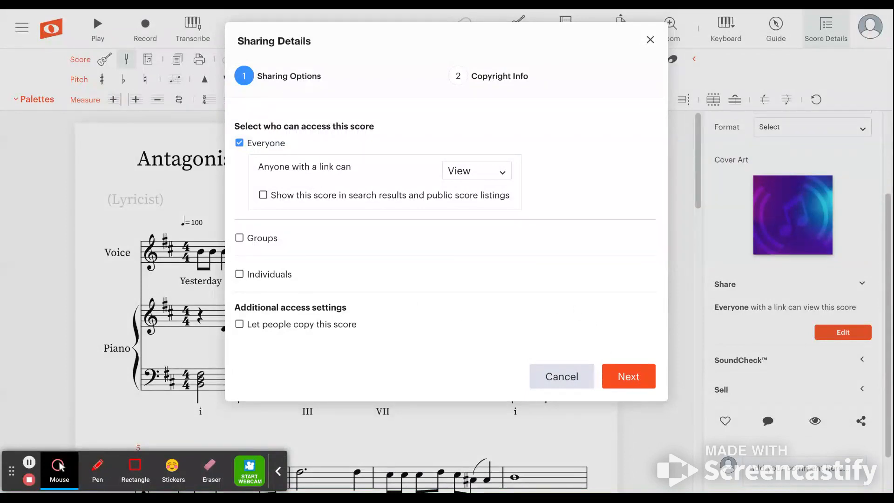
click(624, 377)
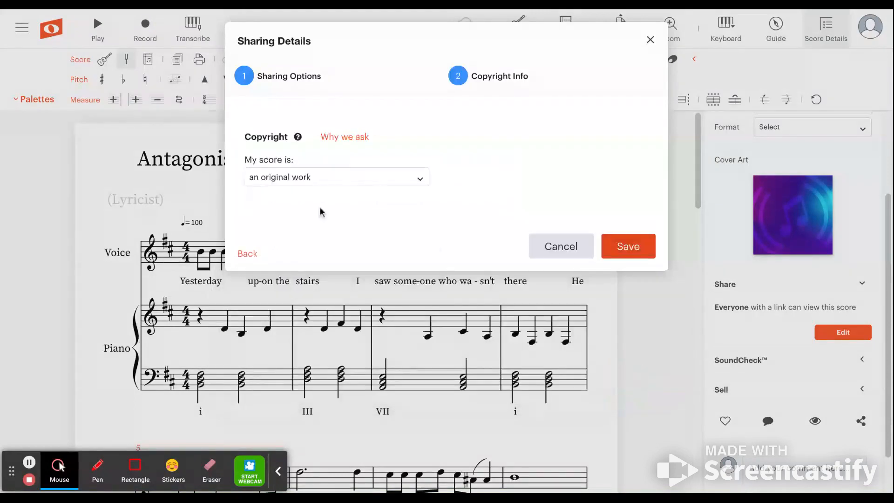
click(627, 249)
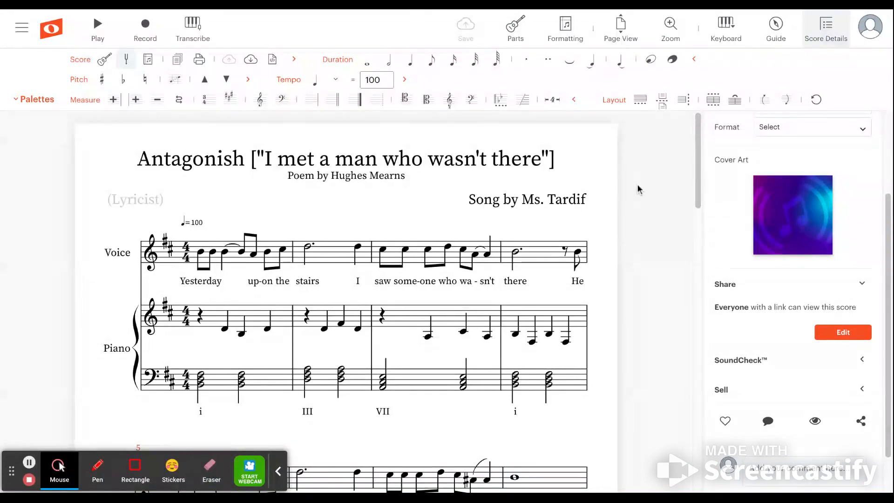
scroll(638, 189, down, 5)
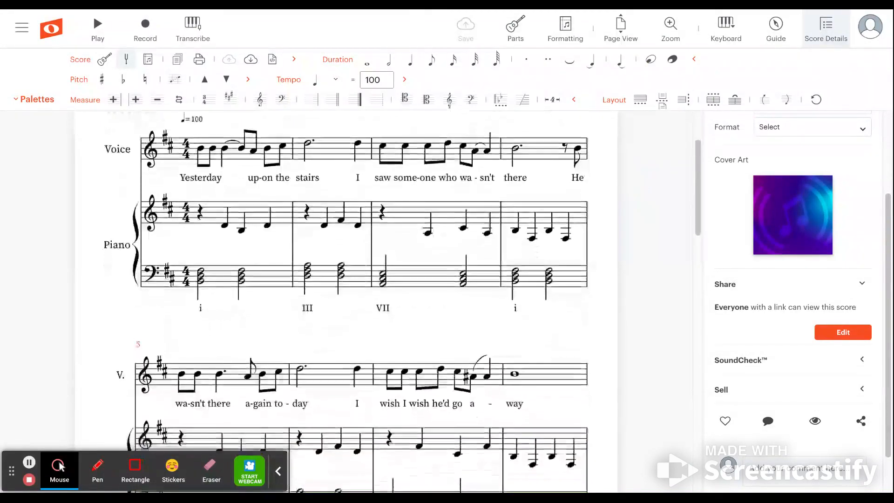
scroll(638, 189, up, 5)
scroll(549, 210, down, 5)
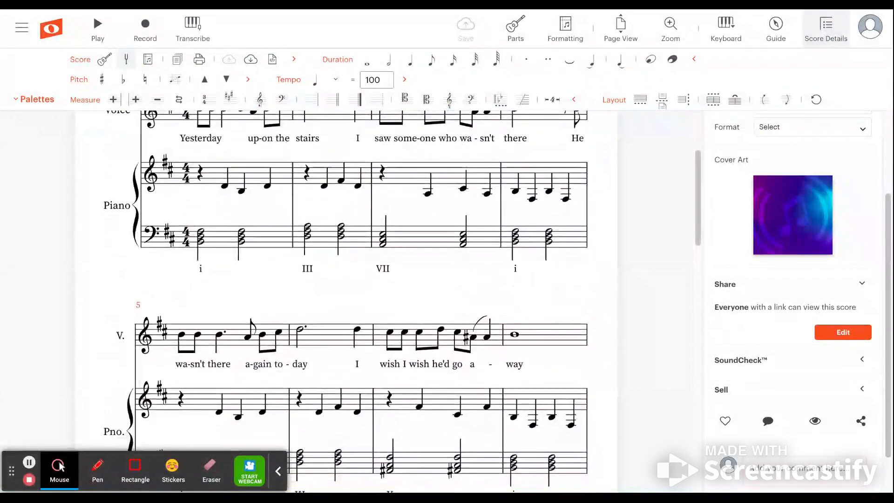
scroll(548, 210, up, 5)
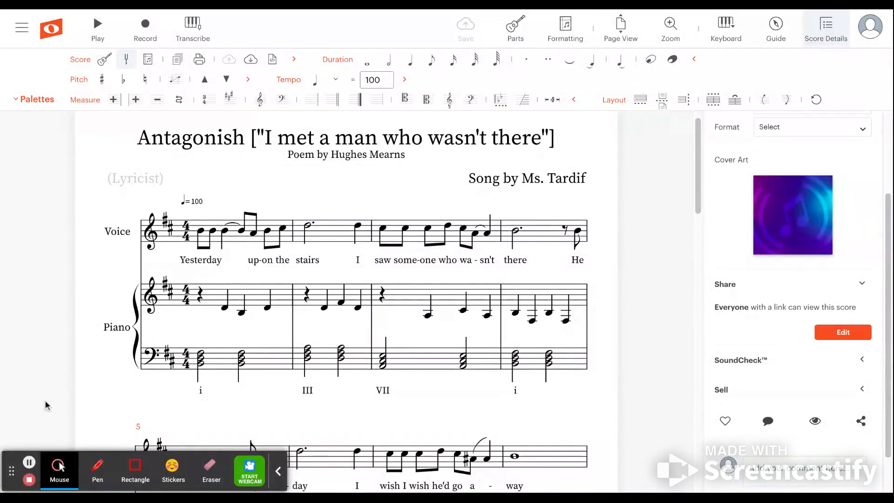